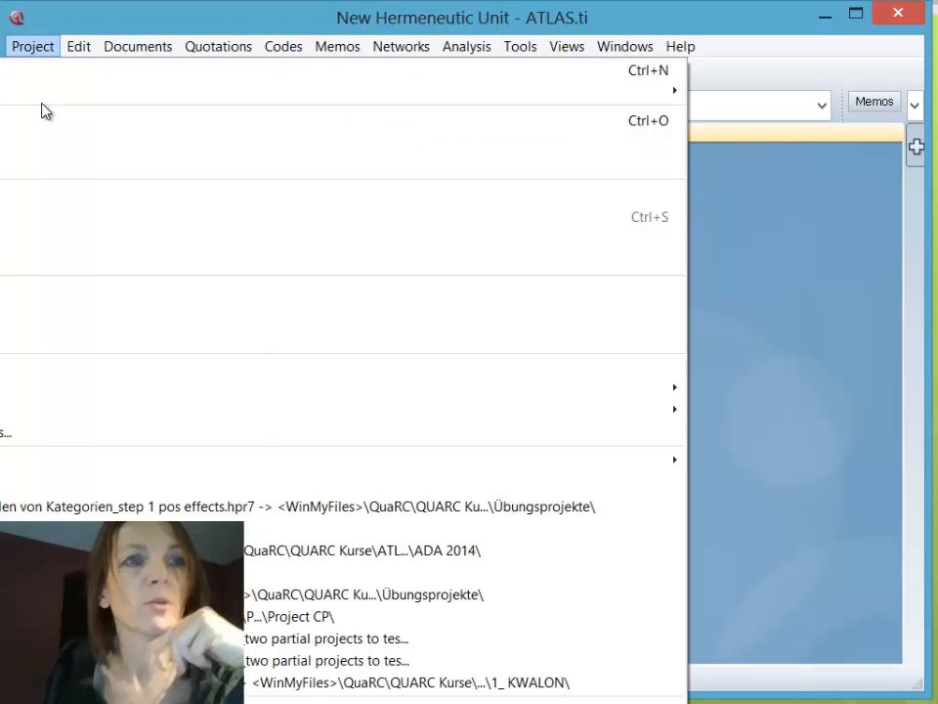
mouse_move(43, 101)
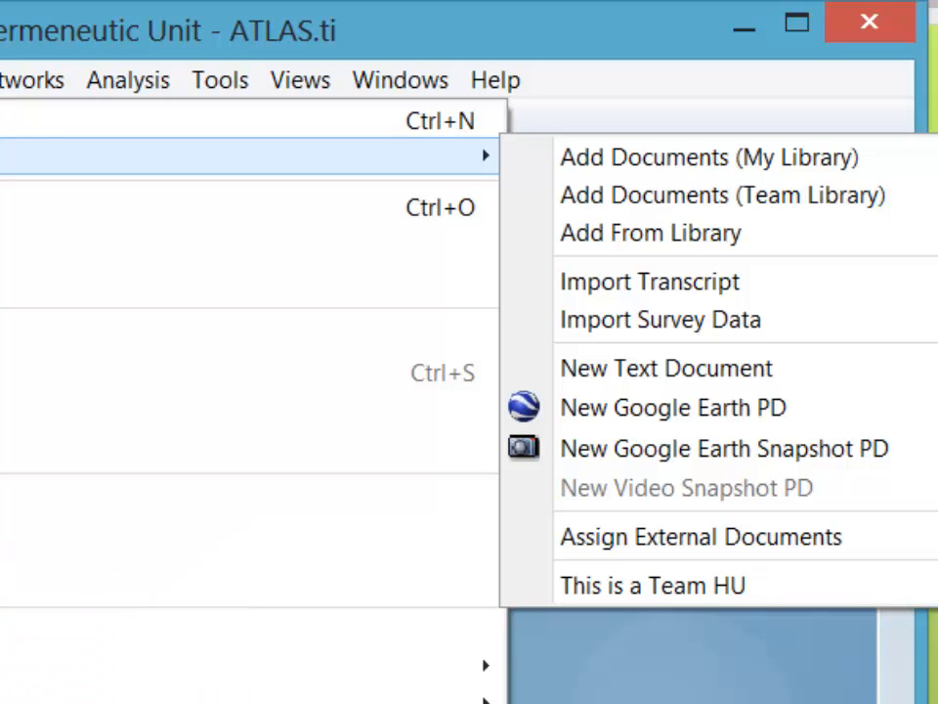
key("Escape")
key("Escape")
left_click(138, 46)
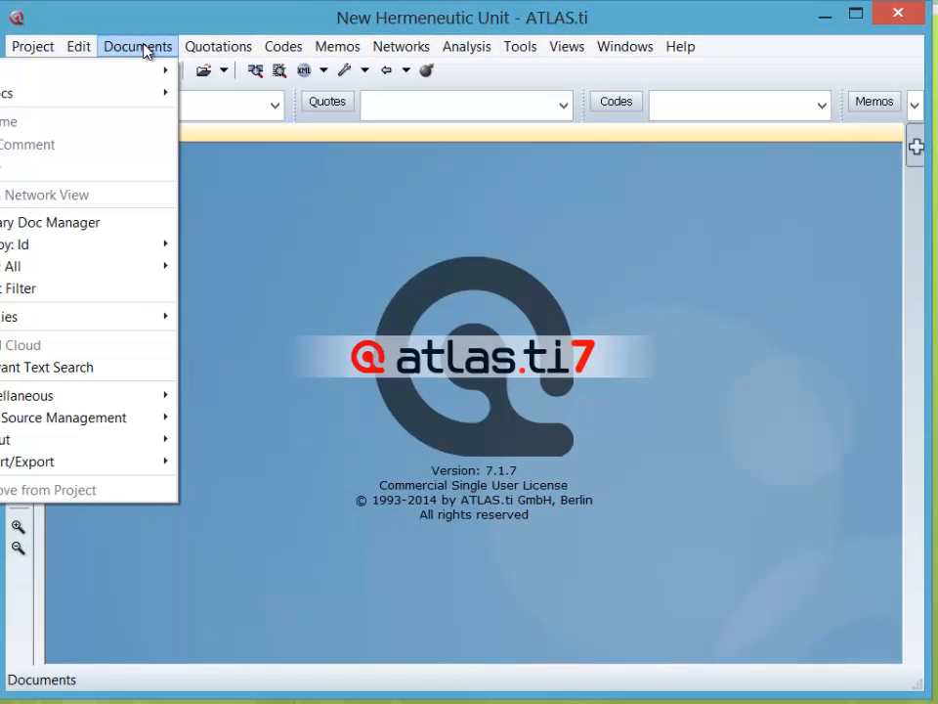
mouse_move(152, 71)
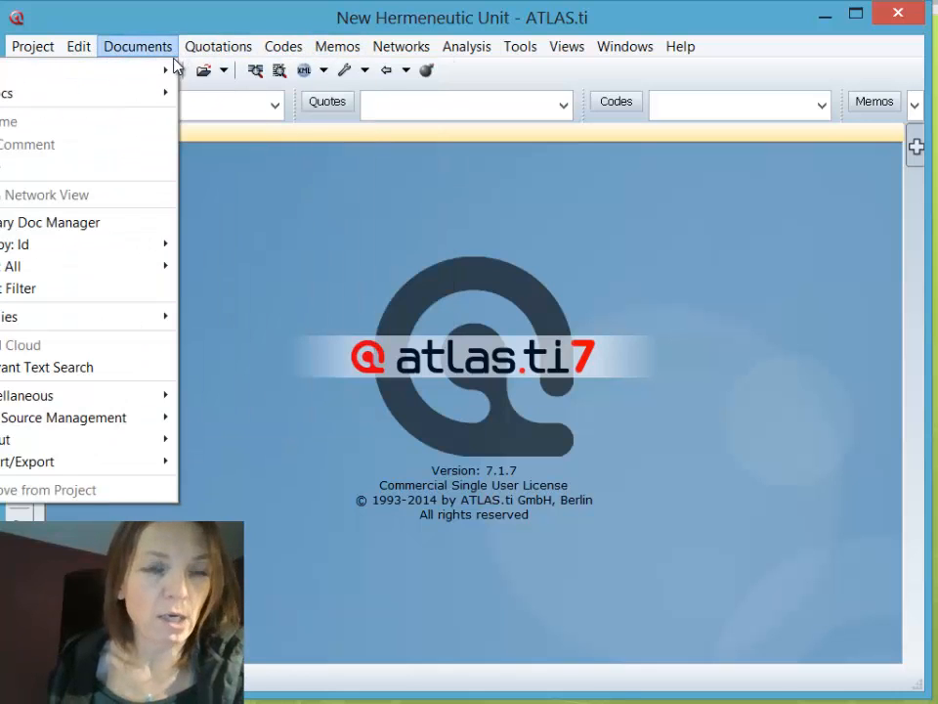
mouse_move(168, 73)
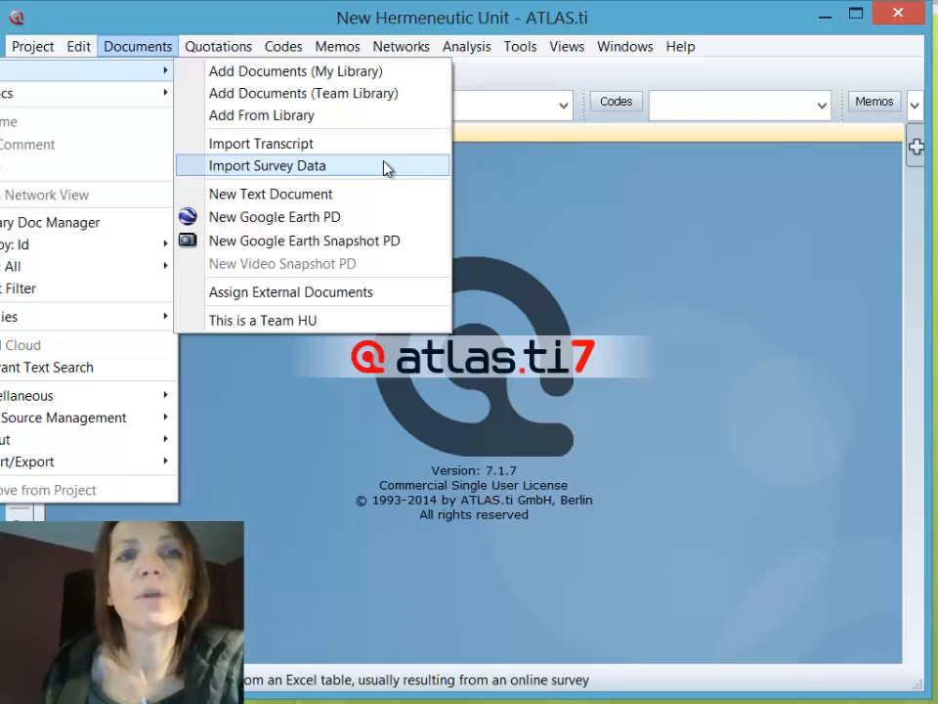
mouse_move(337, 46)
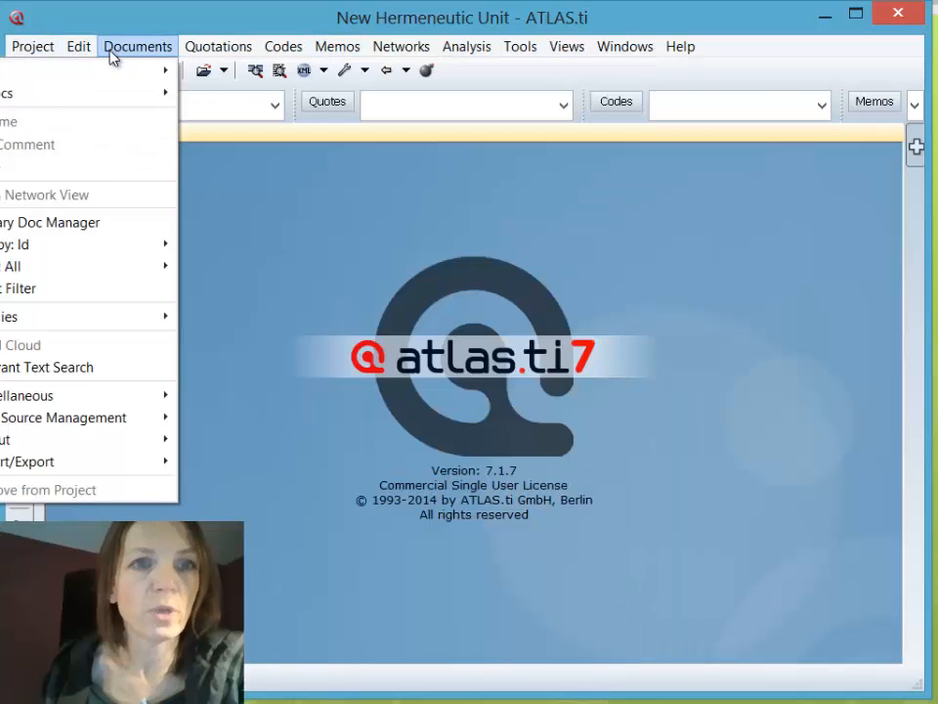
left_click(109, 50)
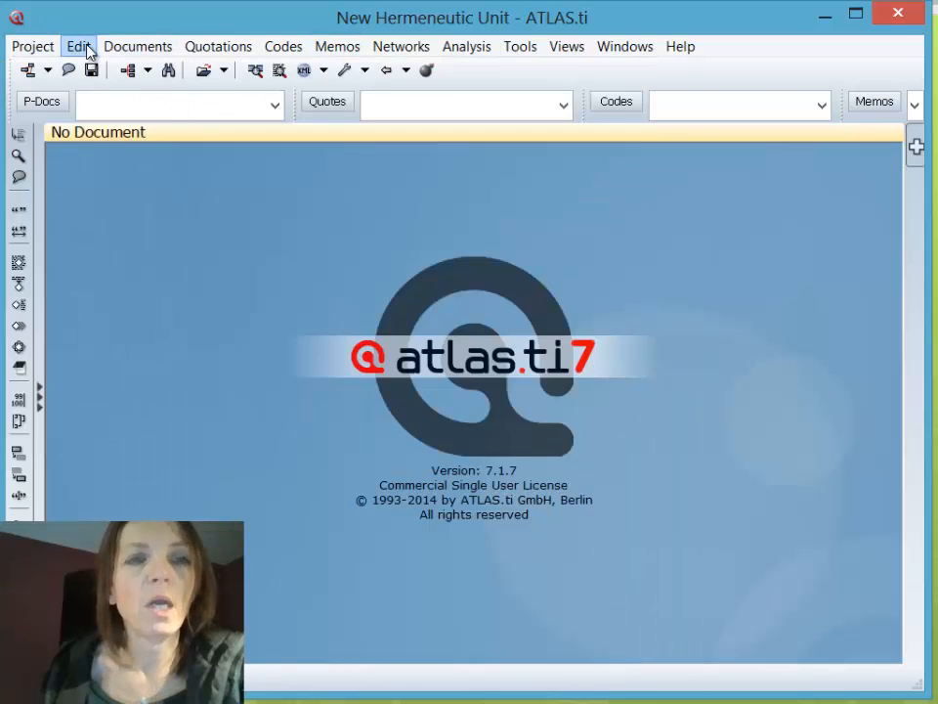
Start adding documents to My Library and browse through material for companion website and chapter 1_2 Introduction_sample data to Sample Data_Children & Happiness
left_click(125, 53)
mouse_move(132, 77)
left_click(231, 73)
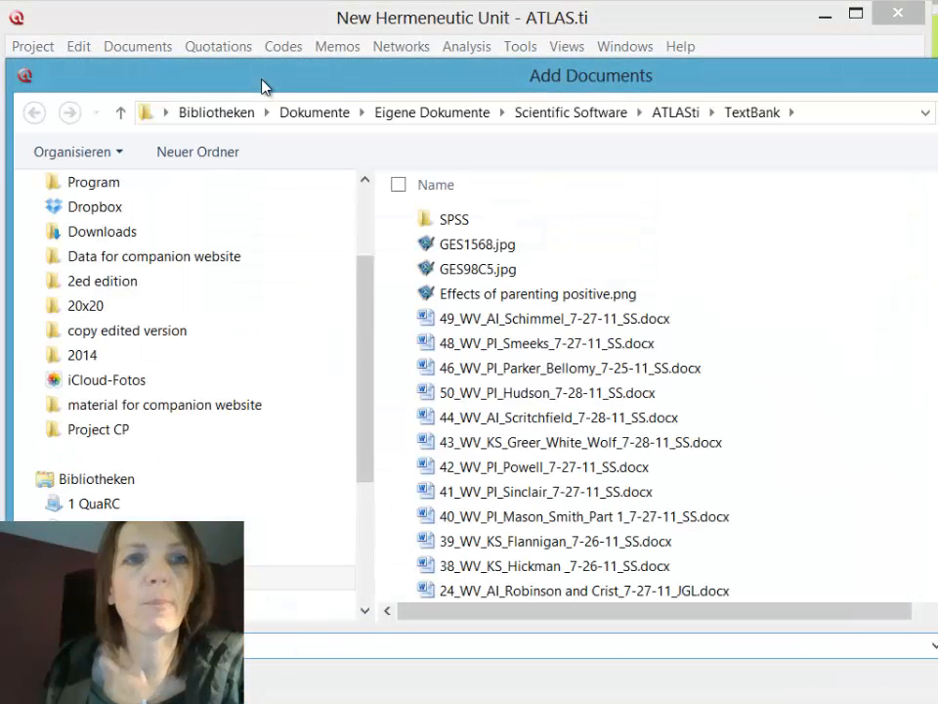
left_click(159, 407)
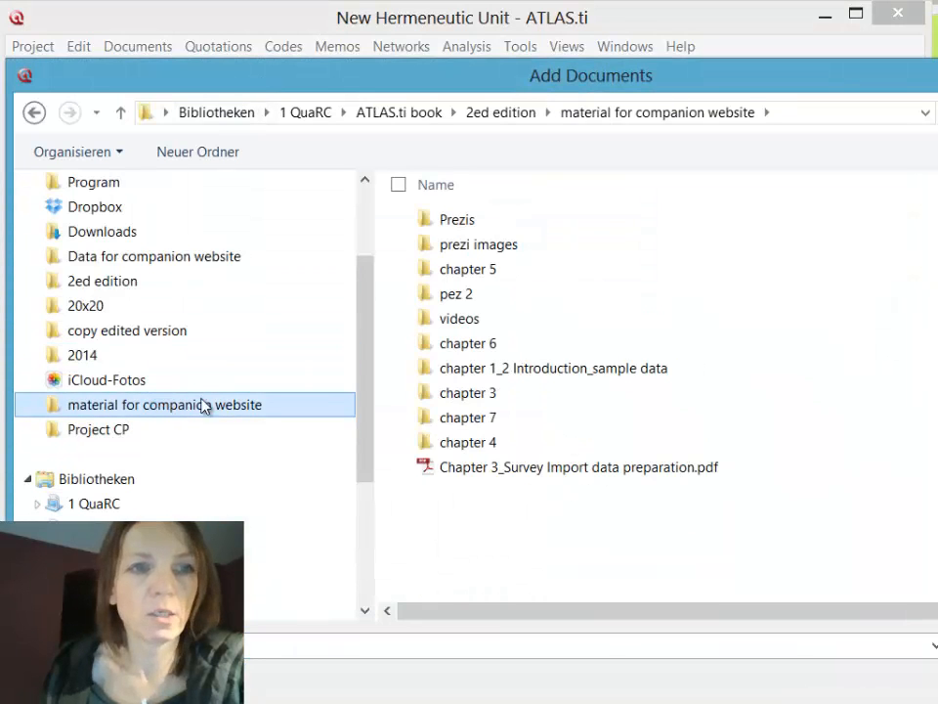
left_click(545, 372)
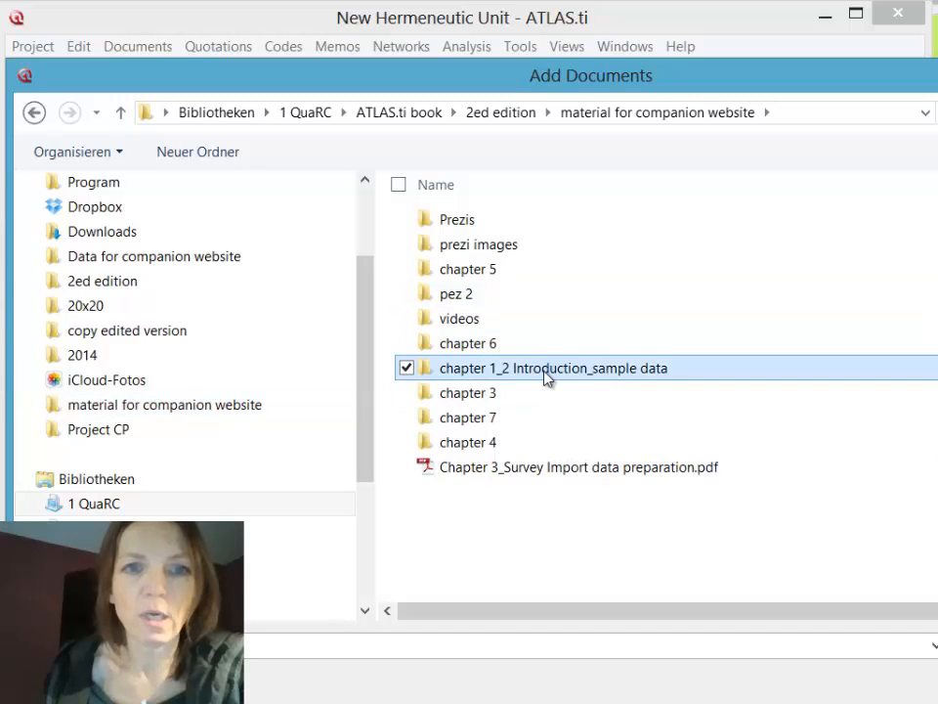
double_click(544, 372)
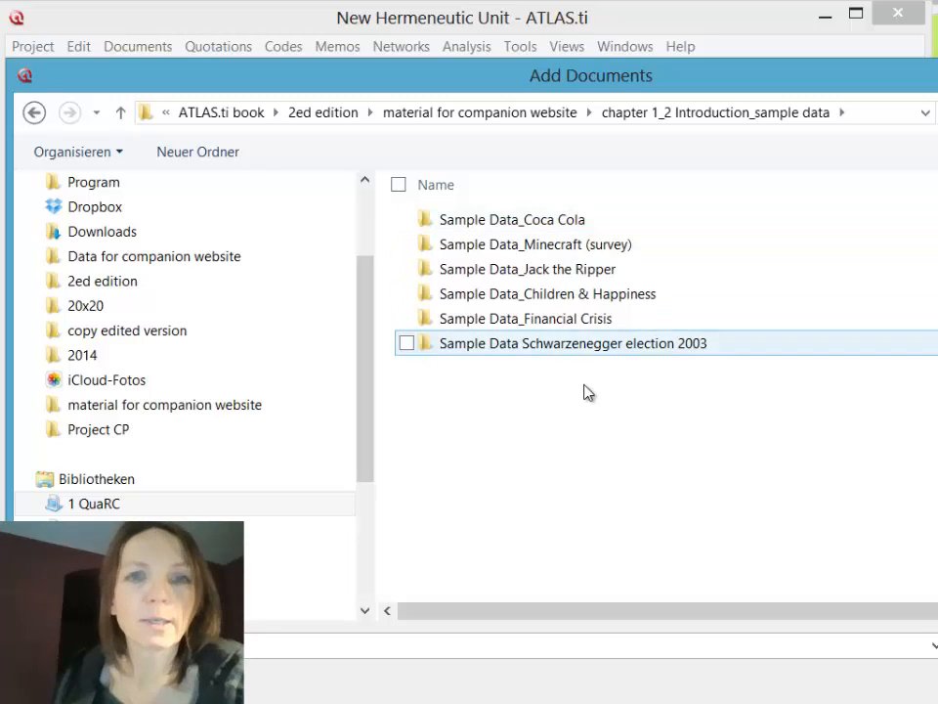
left_click(525, 295)
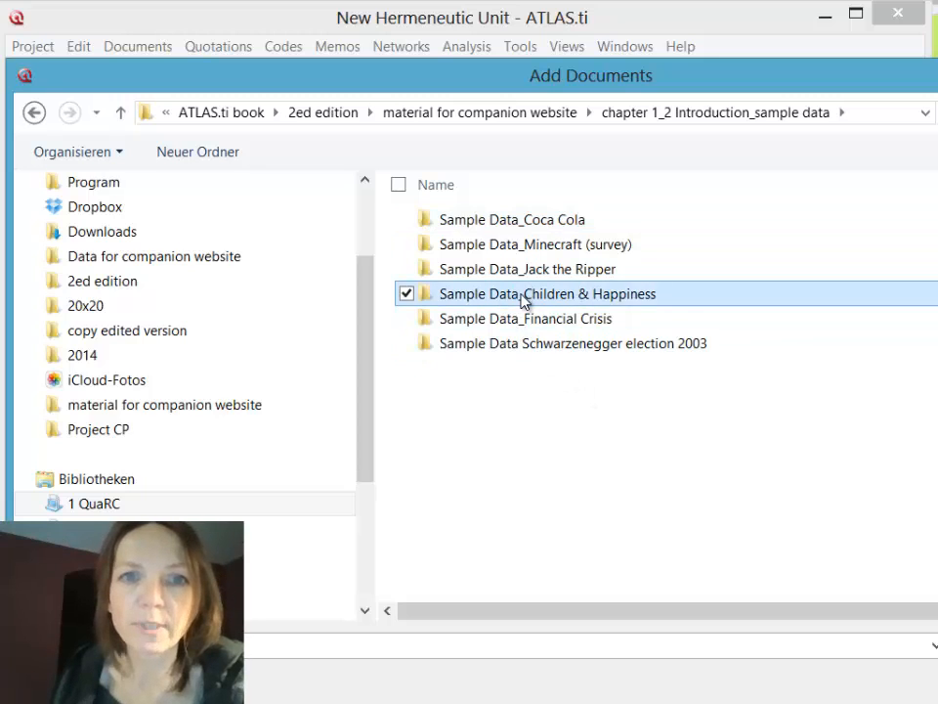
double_click(526, 295)
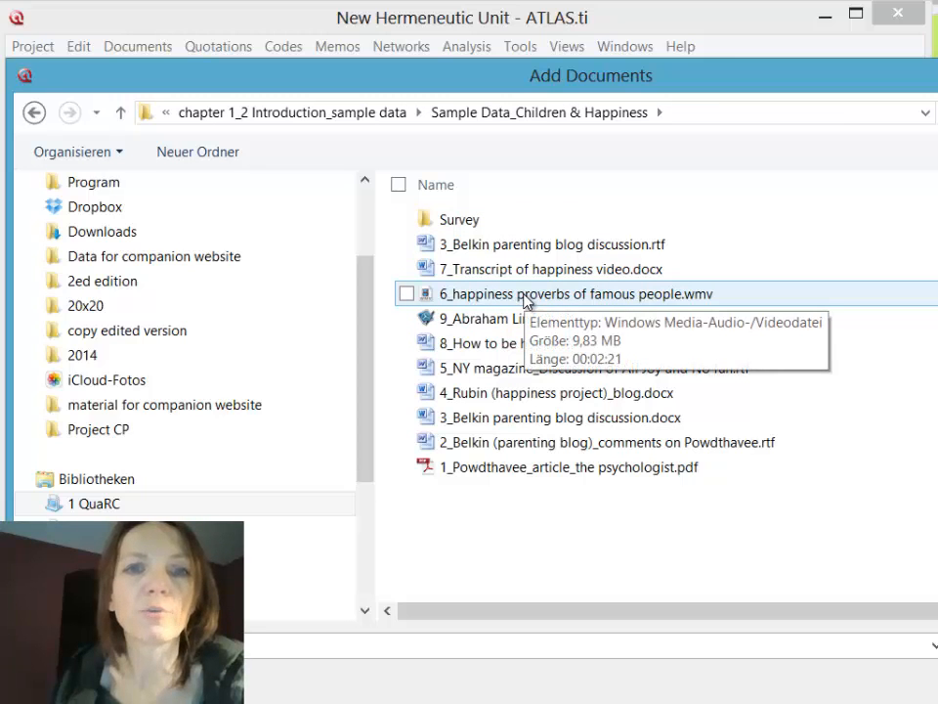
Add all ten files of the Children & Happiness folder to the project, leaving out the Survey subfolder
left_click(551, 250)
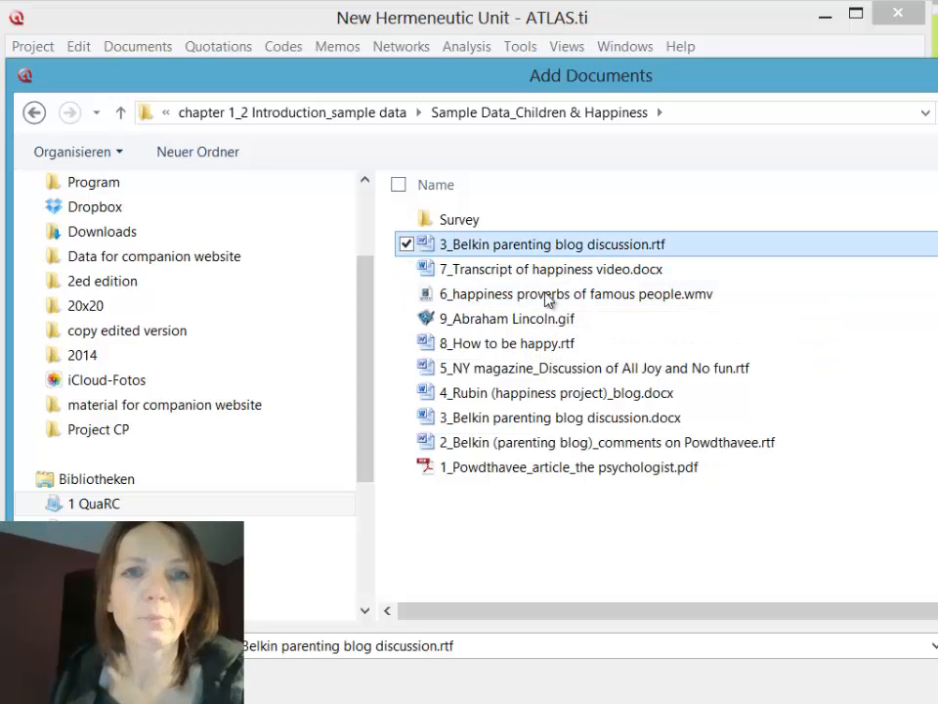
left_click(555, 471, "shift")
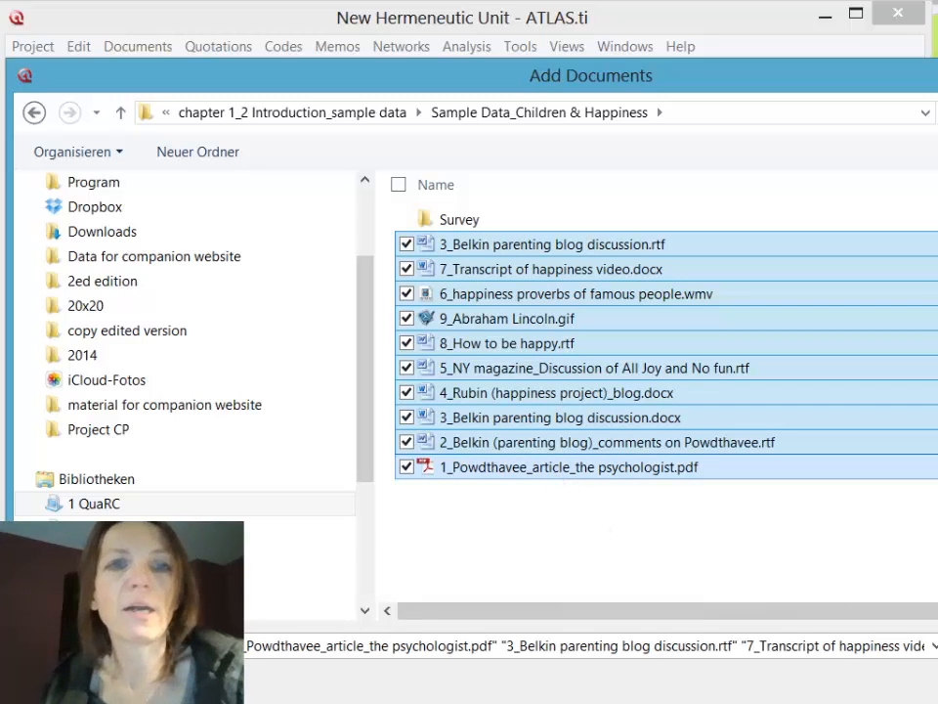
left_click(930, 683)
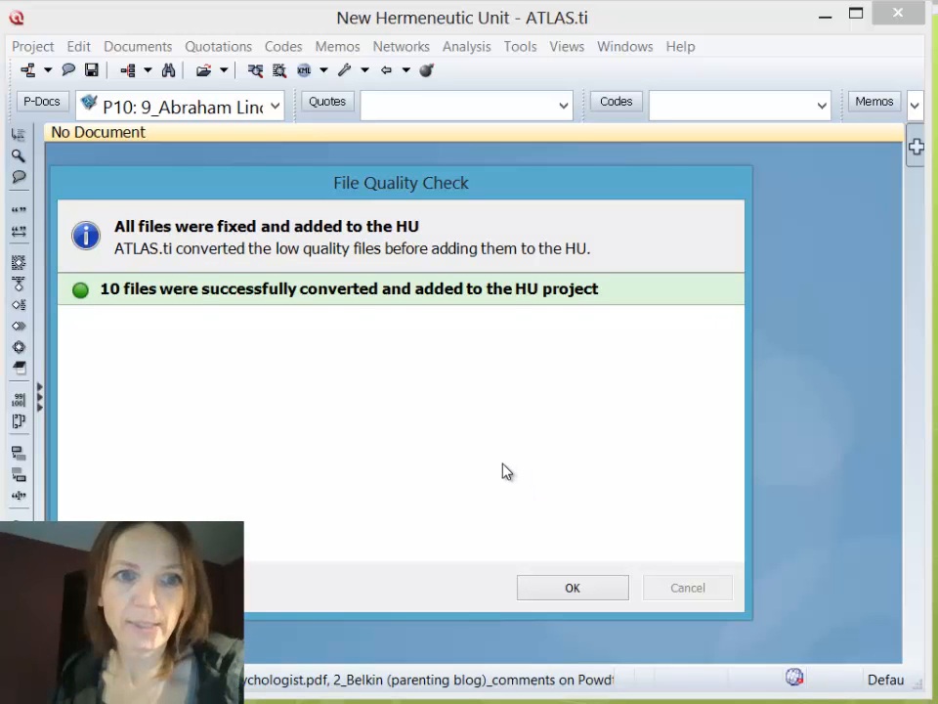
left_click(603, 590)
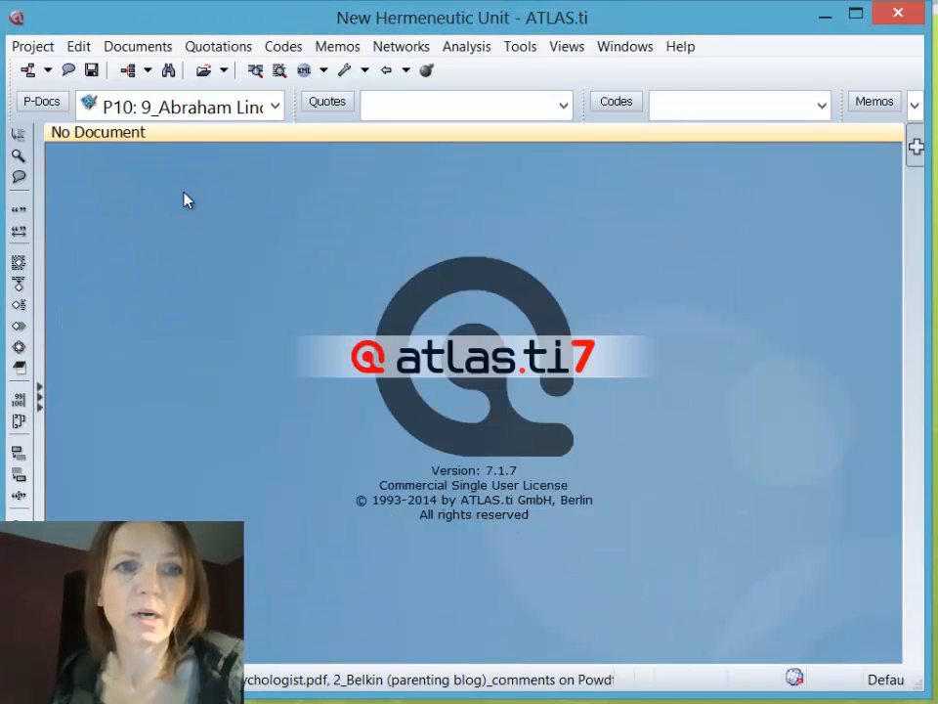
Look through the list of added primary documents and open the Primary Doc Manager, moving it so its document columns are in view
left_click(275, 107)
left_click(276, 108)
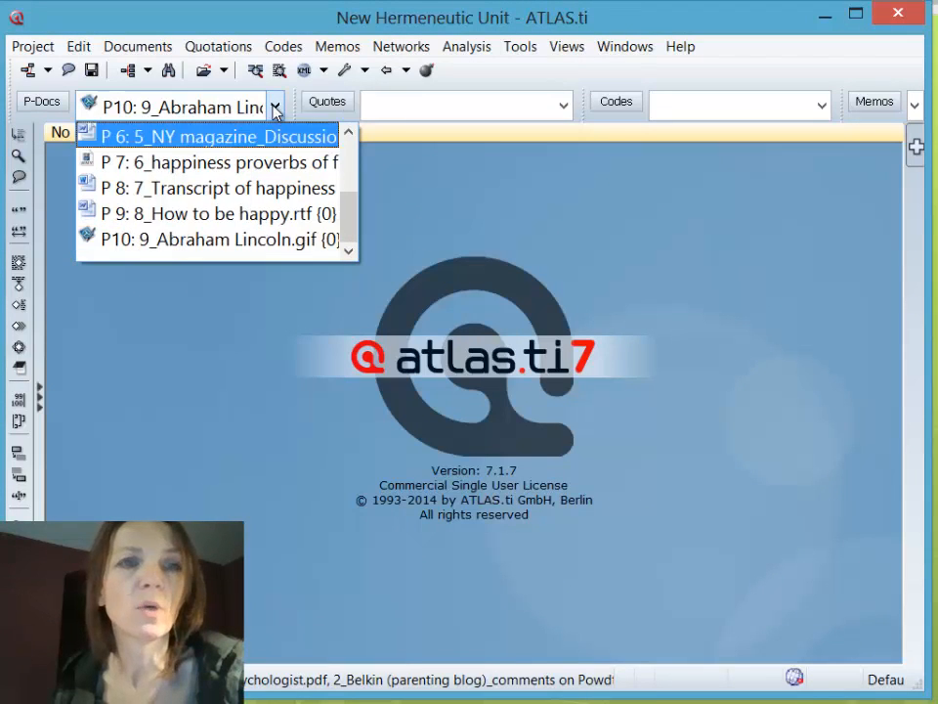
left_click(49, 106)
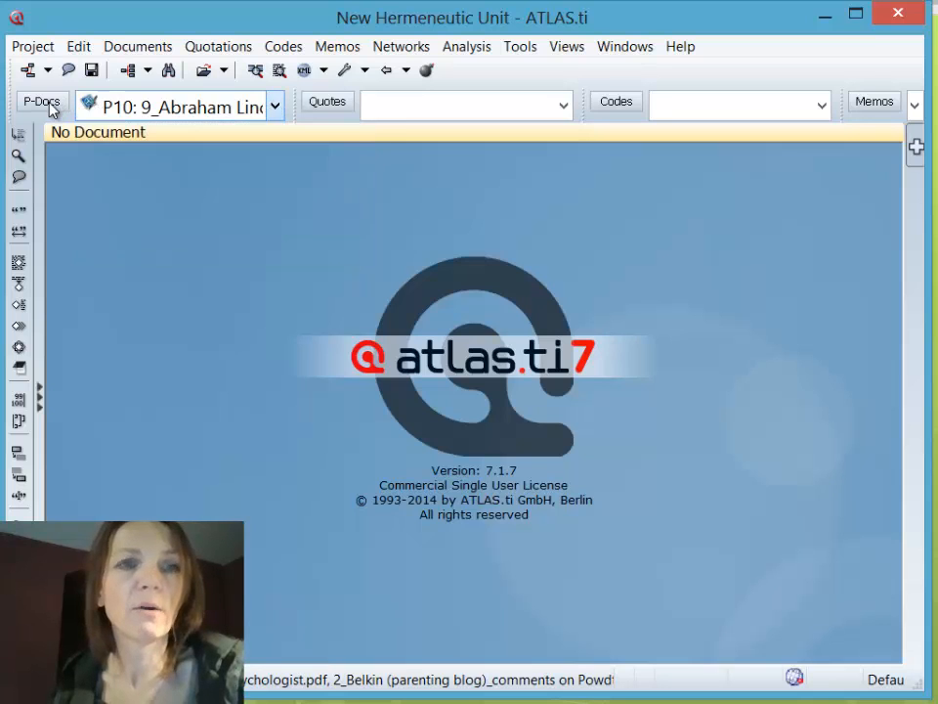
left_click(48, 106)
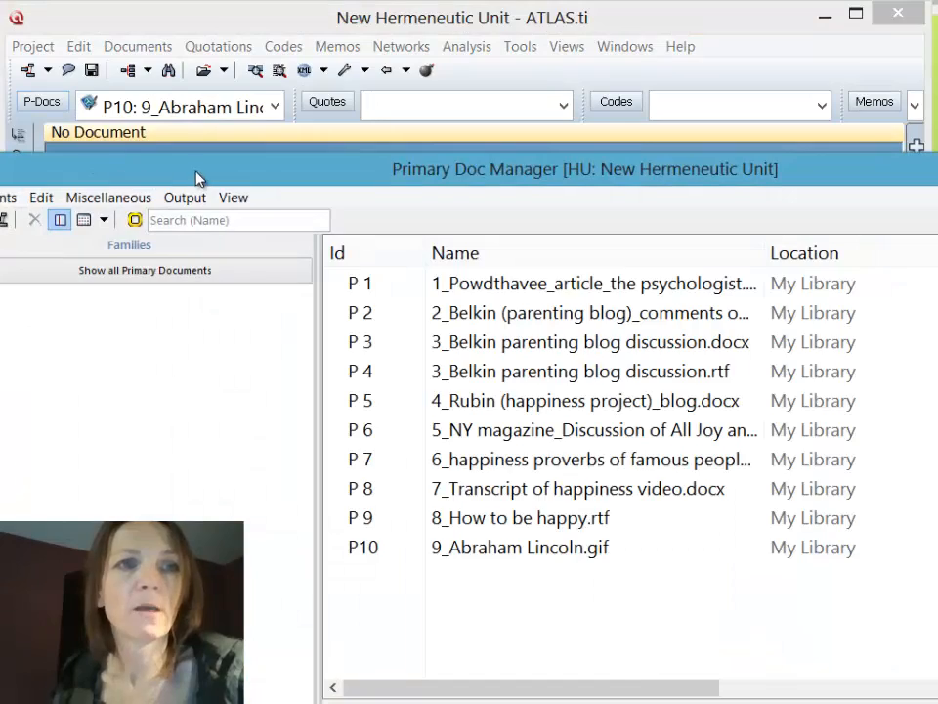
left_click_drag(199, 178, 0, 111)
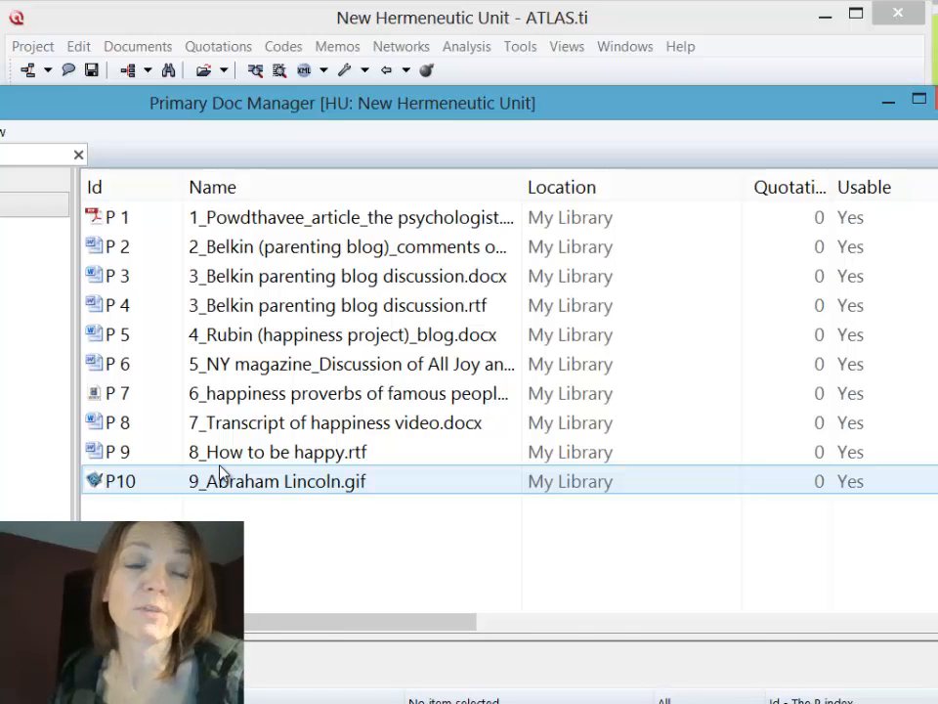
Reorder the primary documents by moving 6_happiness proverbs of famous people.wmv to P 4, followed by the happiness project blog document to P 4
left_click_drag(252, 383, 254, 313)
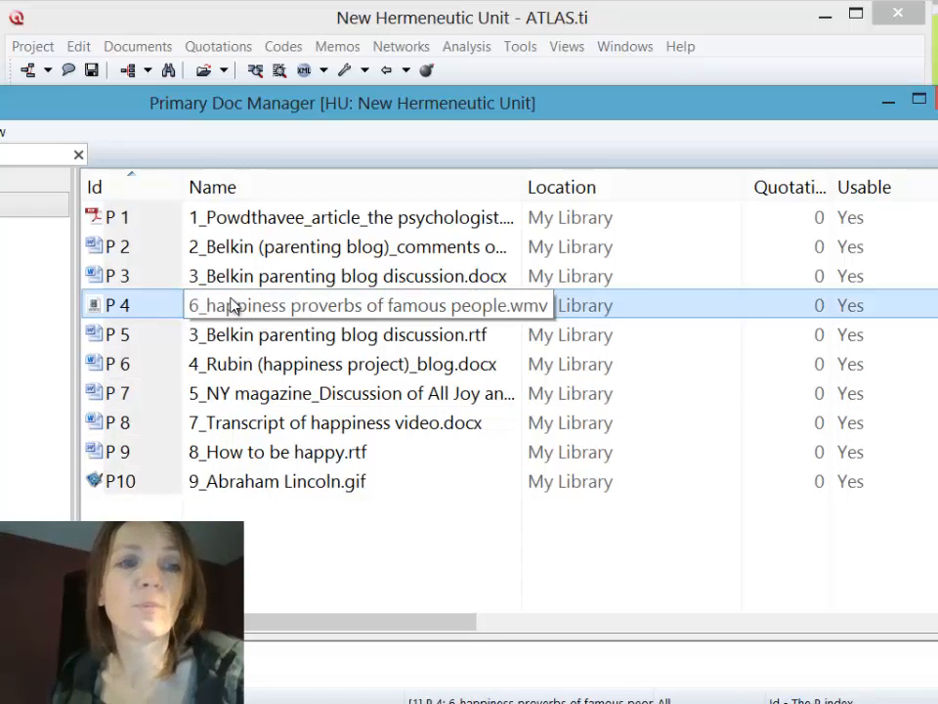
left_click_drag(229, 360, 232, 303)
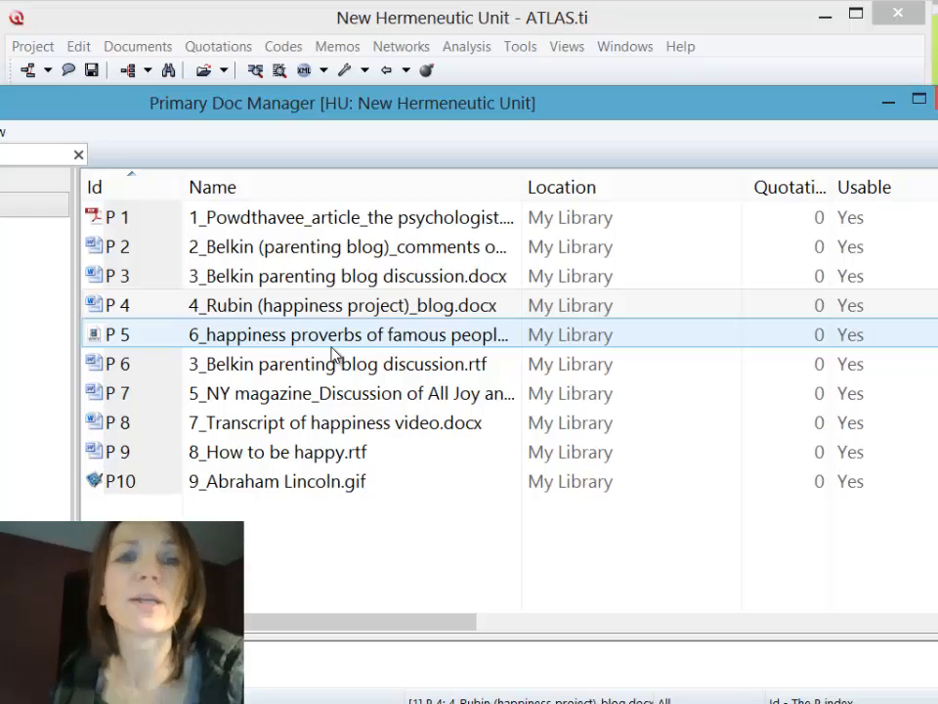
Narrow the Families pane of the Primary Doc Manager and reposition the window so both families and documents are in view
double_click(68, 109)
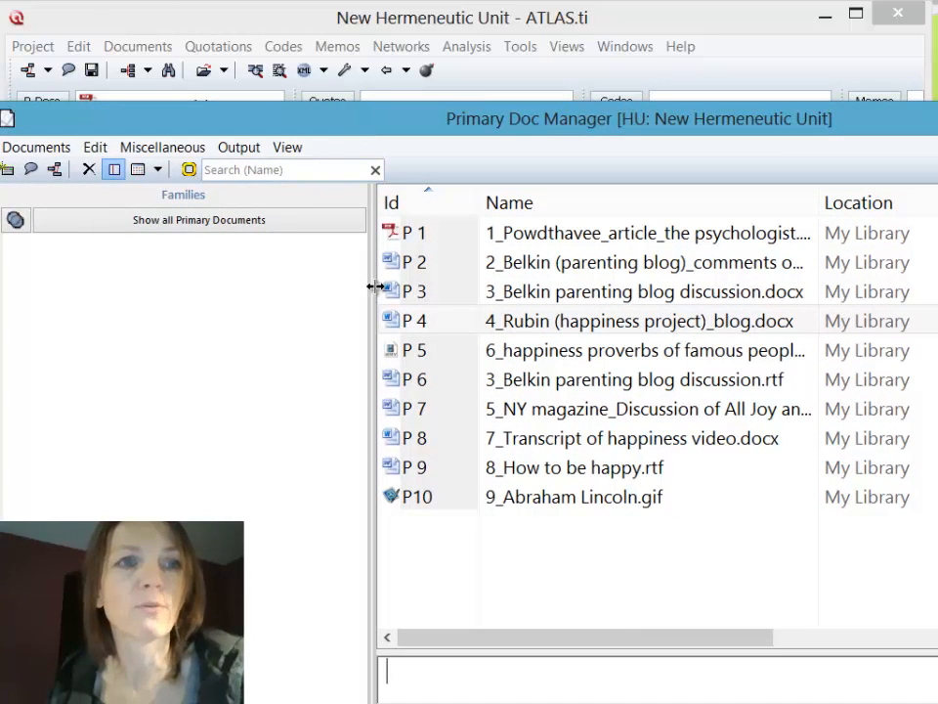
left_click_drag(374, 285, 211, 274)
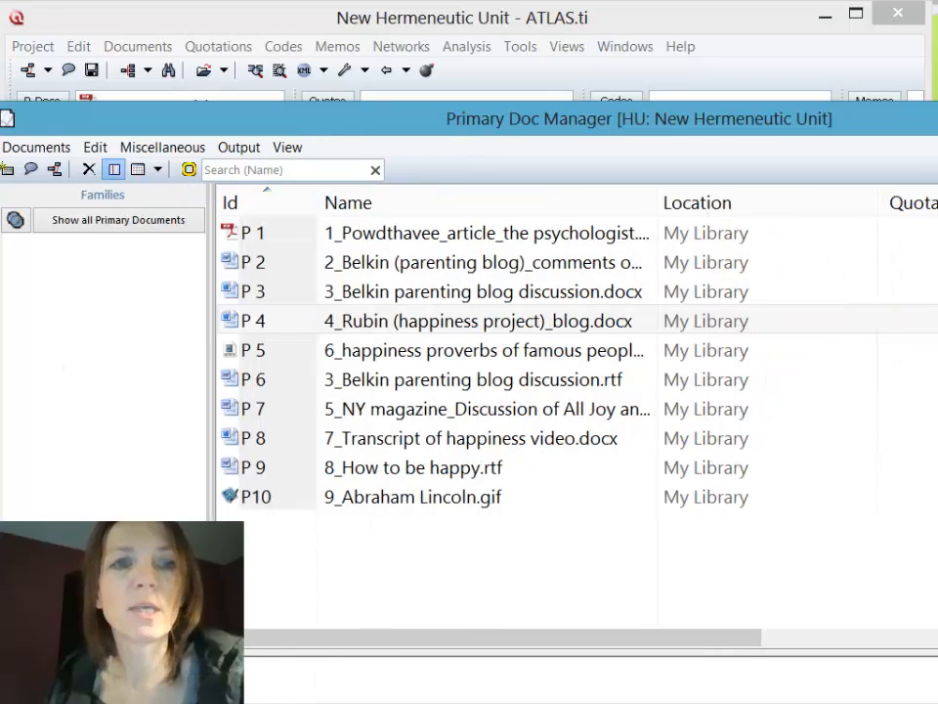
left_click_drag(93, 122, 156, 82)
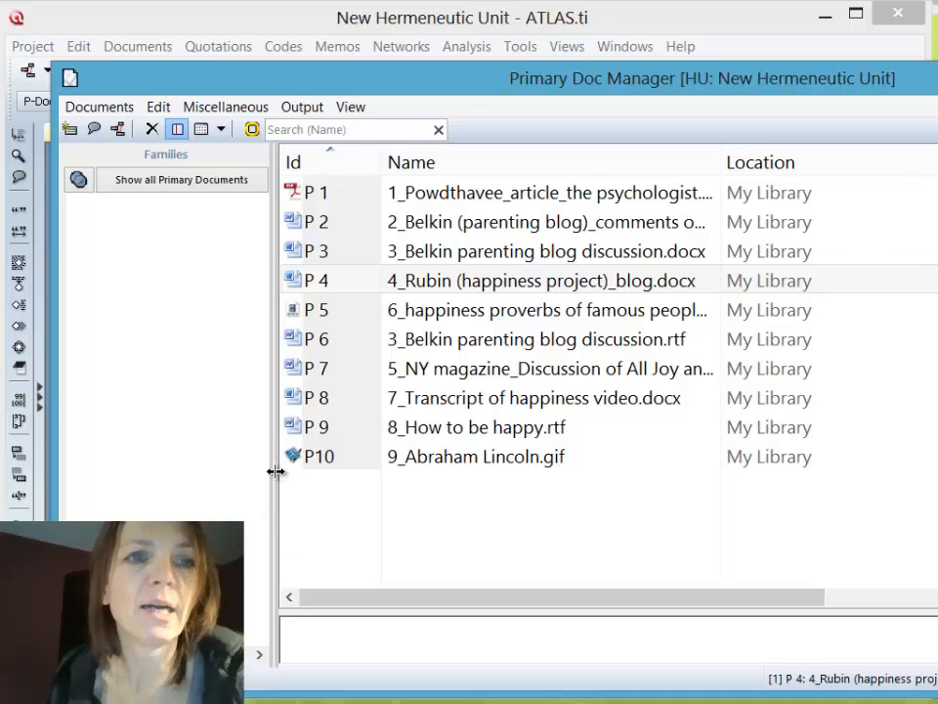
Create a primary document family named "scientific reports" from documents P 1 and P 9
left_click(409, 204)
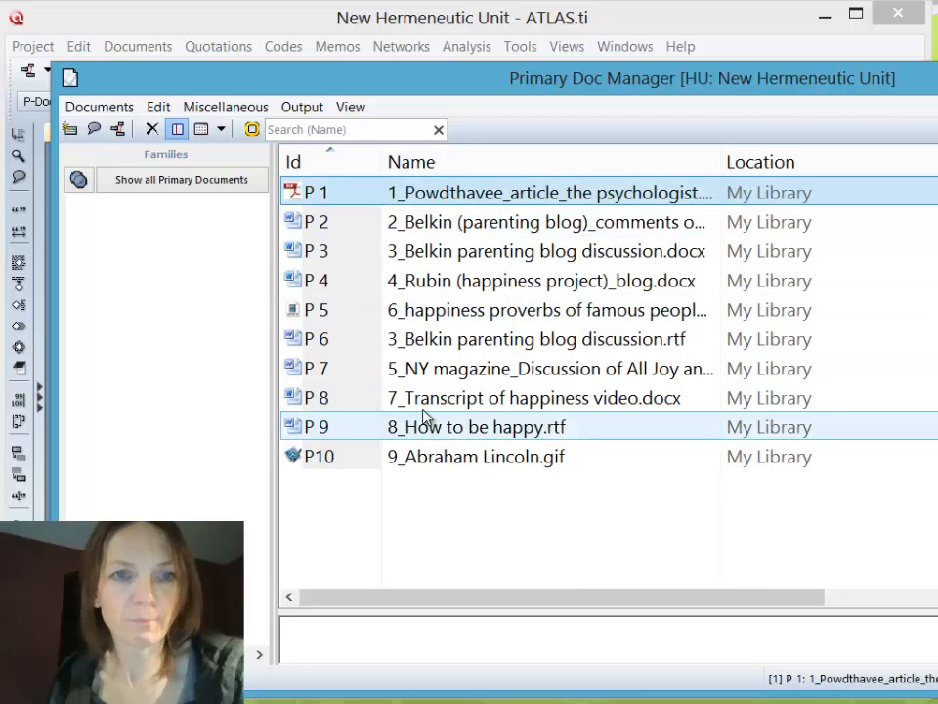
left_click(423, 436, "ctrl")
left_click_drag(421, 430, 203, 384)
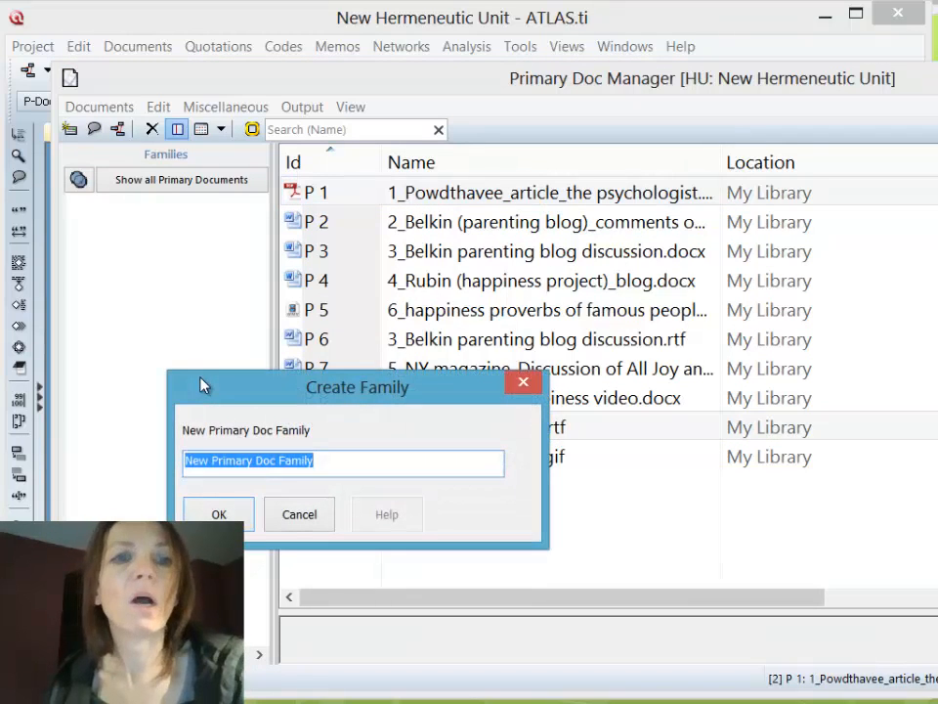
type("scieenti")
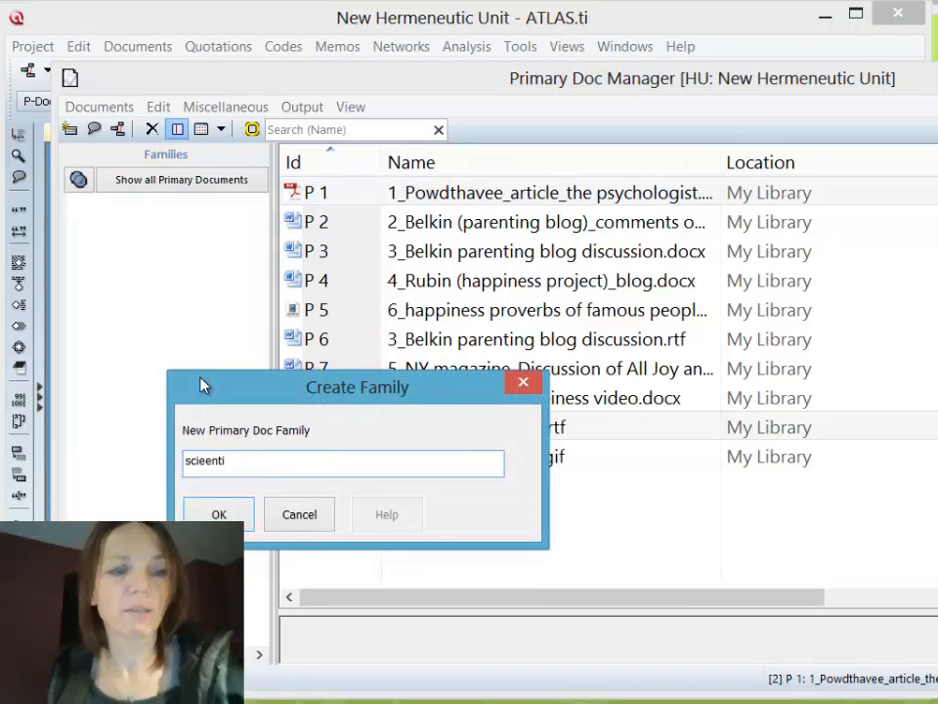
type("f")
key("BackSpace")
key("BackSpace")
key("BackSpace")
key("BackSpace")
key("BackSpace")
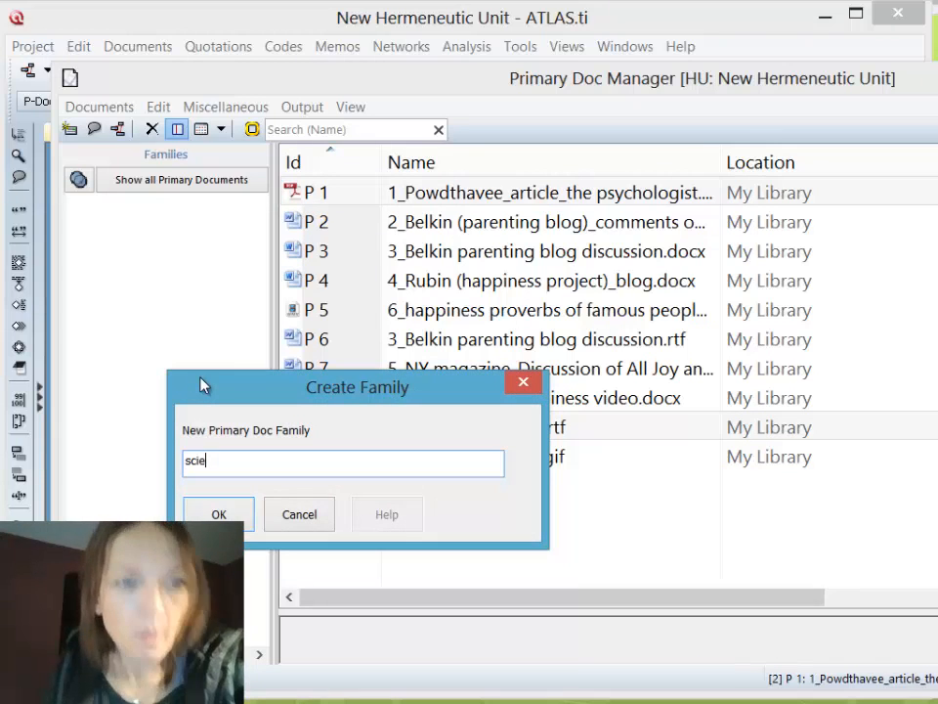
type("ntific r")
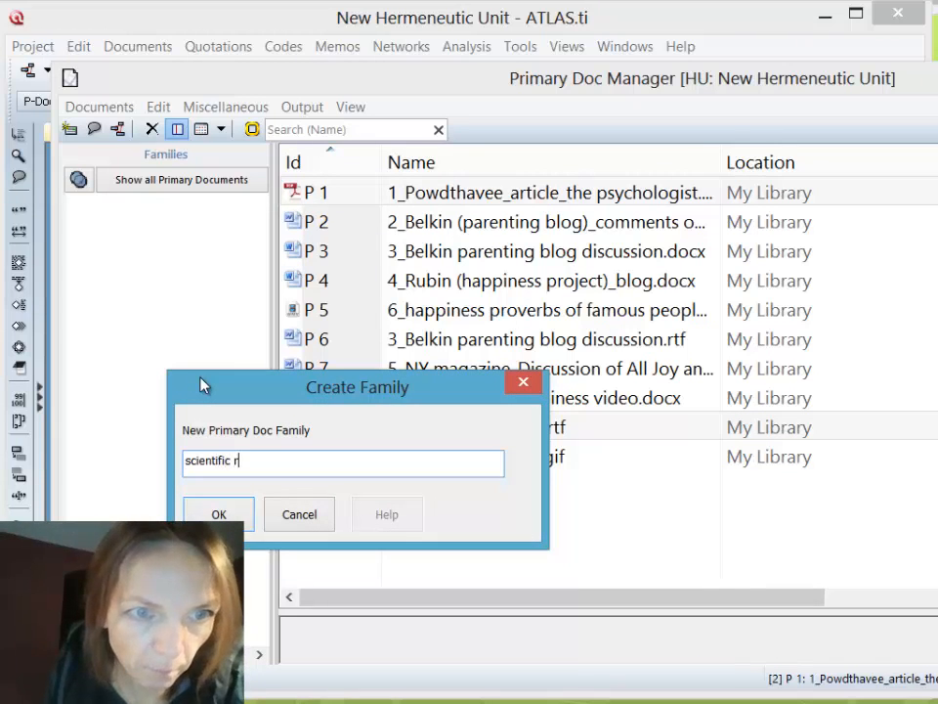
type("eports")
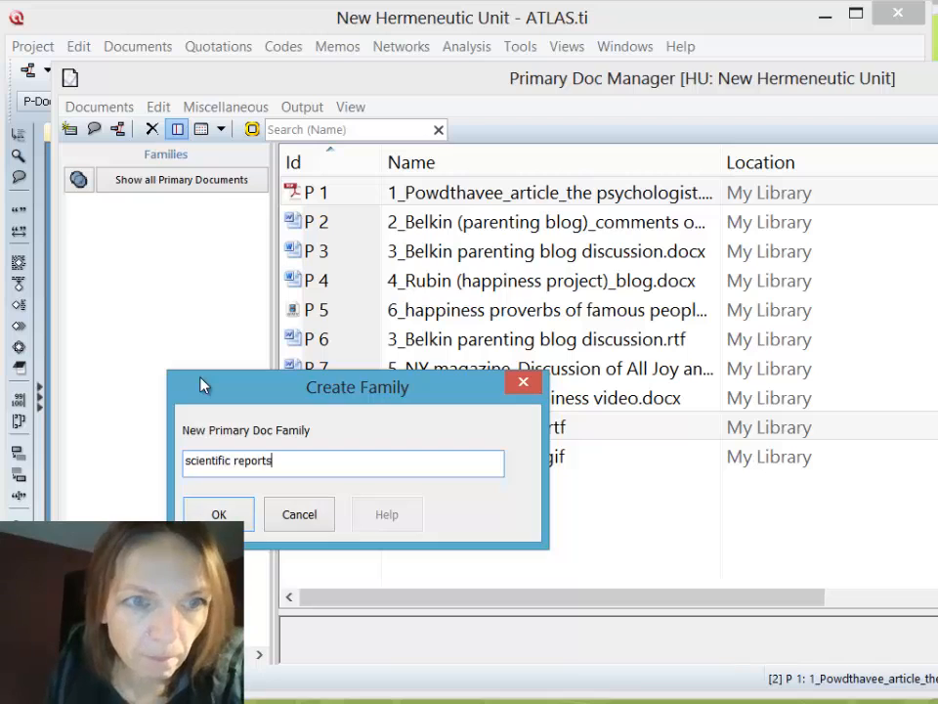
key("Return")
Create a primary document family named "blogs" from documents P 2 through P 6
left_click(427, 223)
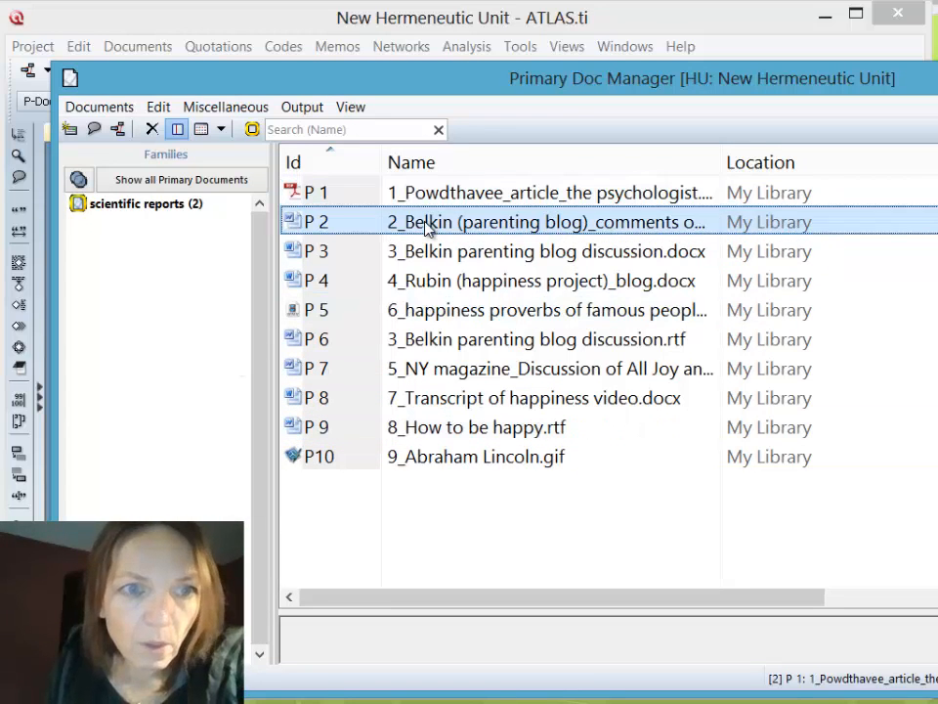
left_click(421, 338, "shift")
left_click_drag(437, 291, 152, 319)
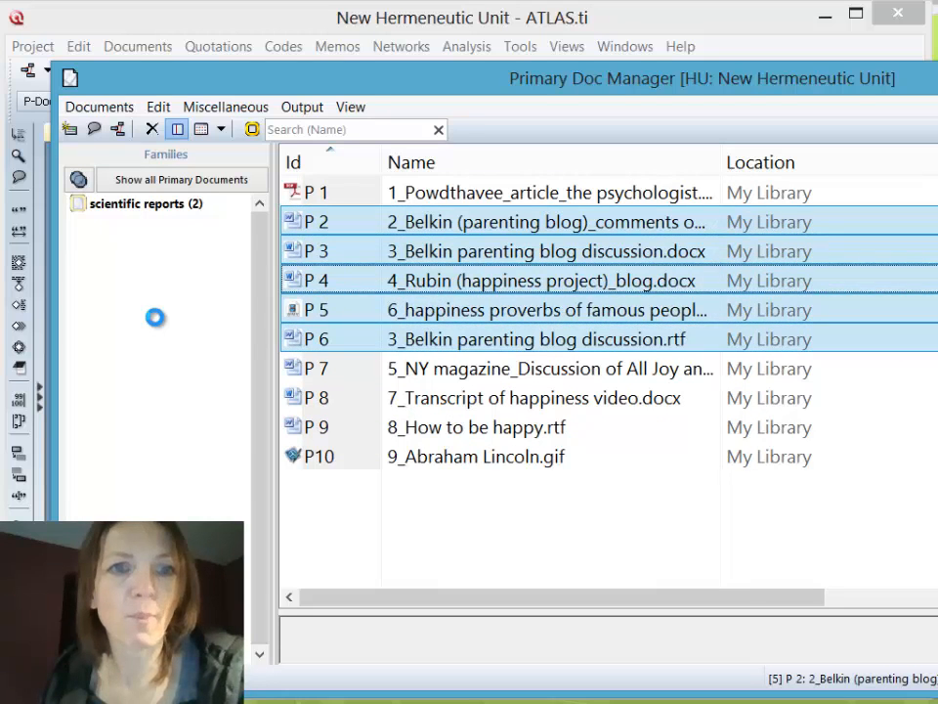
type("blogs")
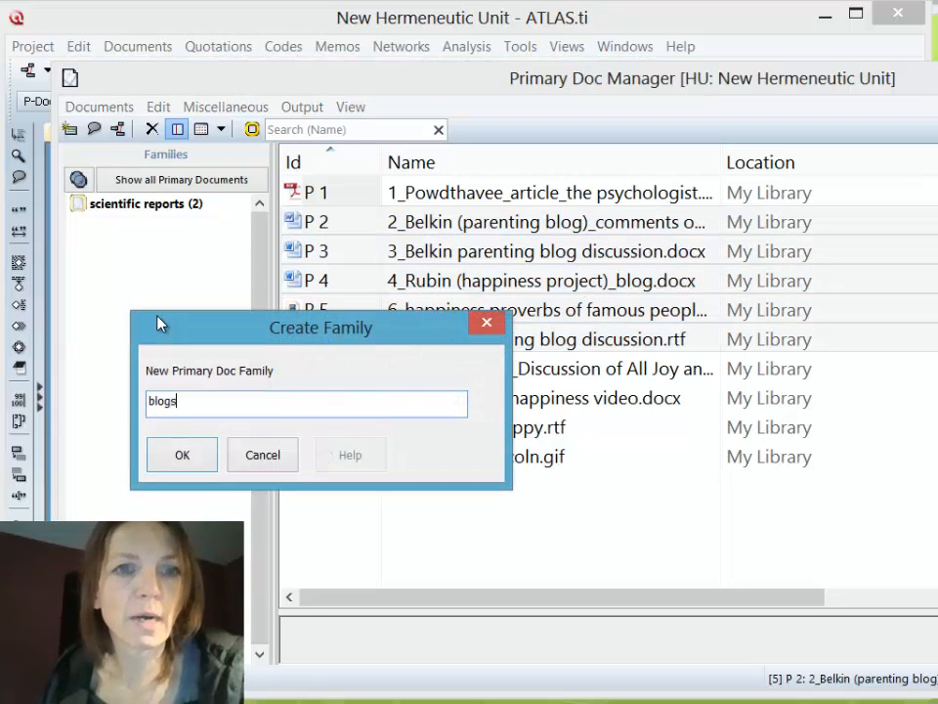
key("Return")
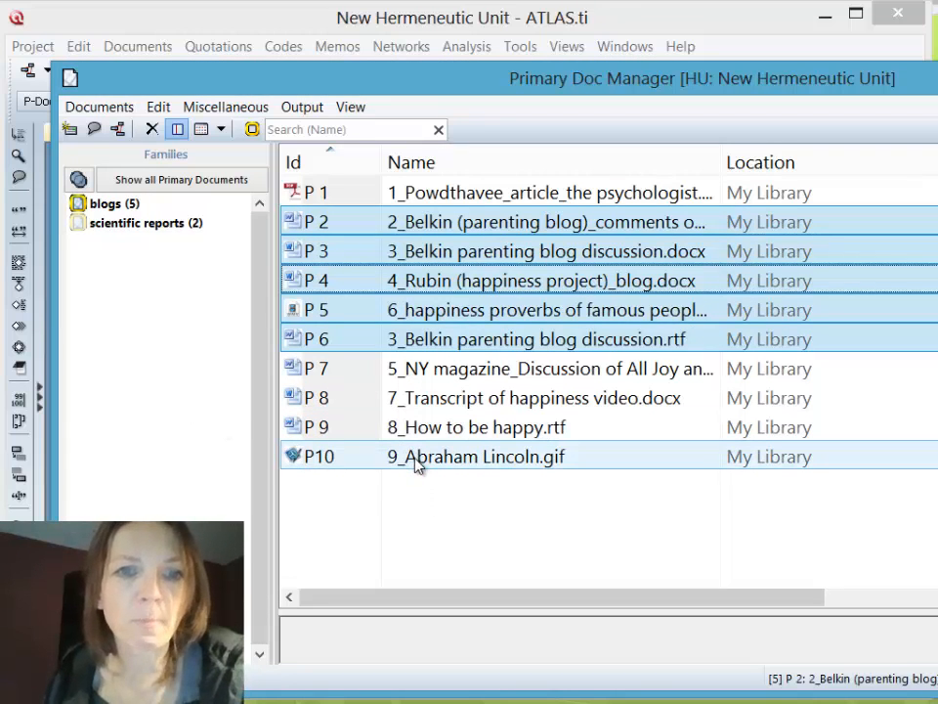
Filter the primary documents by the "scientific reports" and "blogs" families in turn, and restore the full document list
left_click(130, 226)
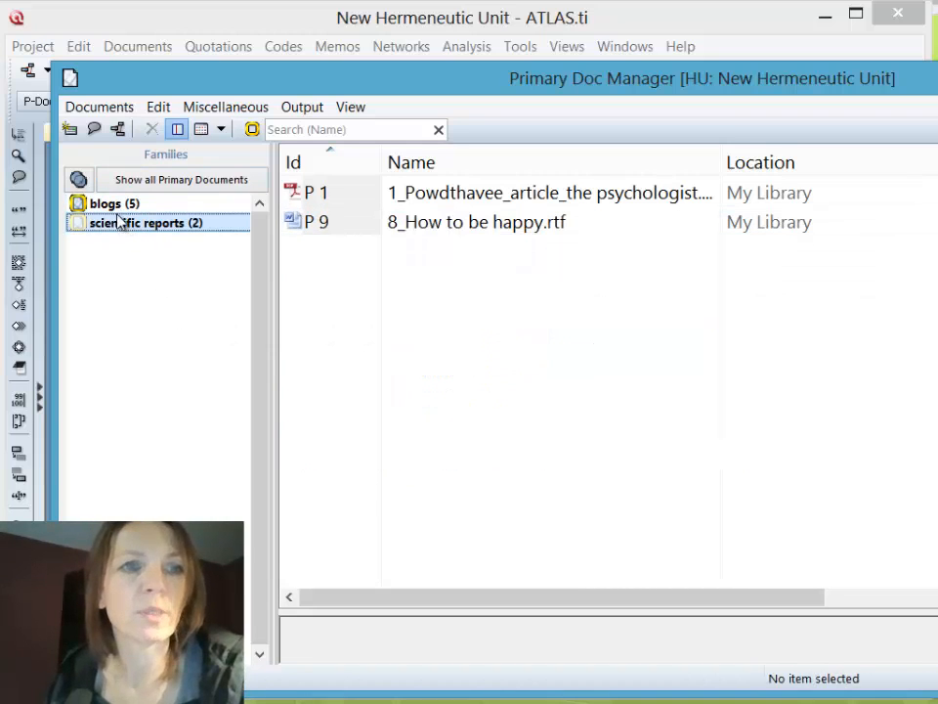
left_click(120, 207)
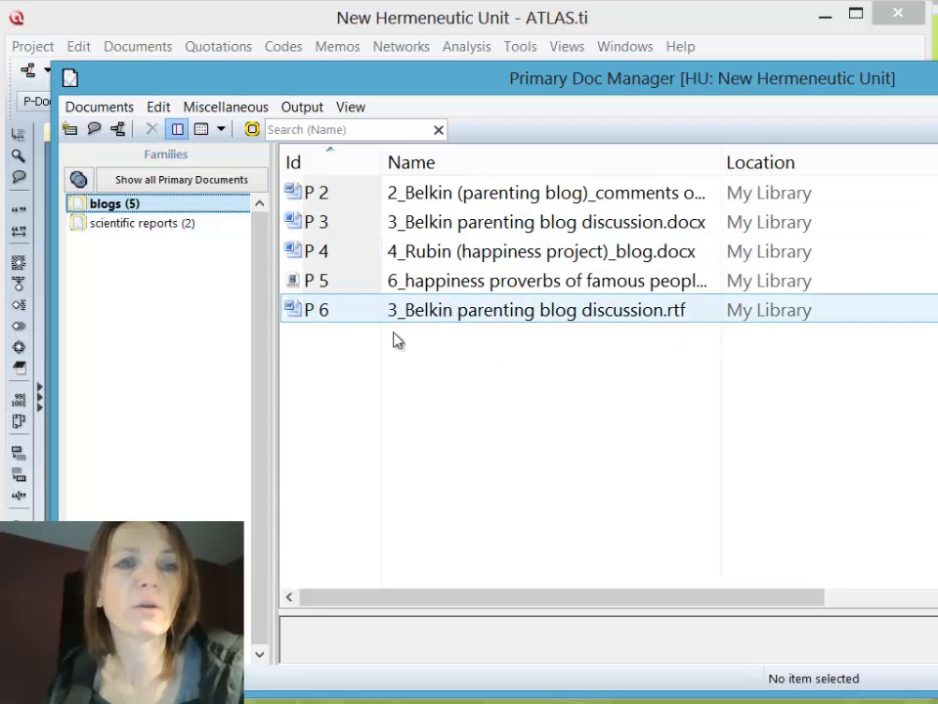
left_click(191, 224)
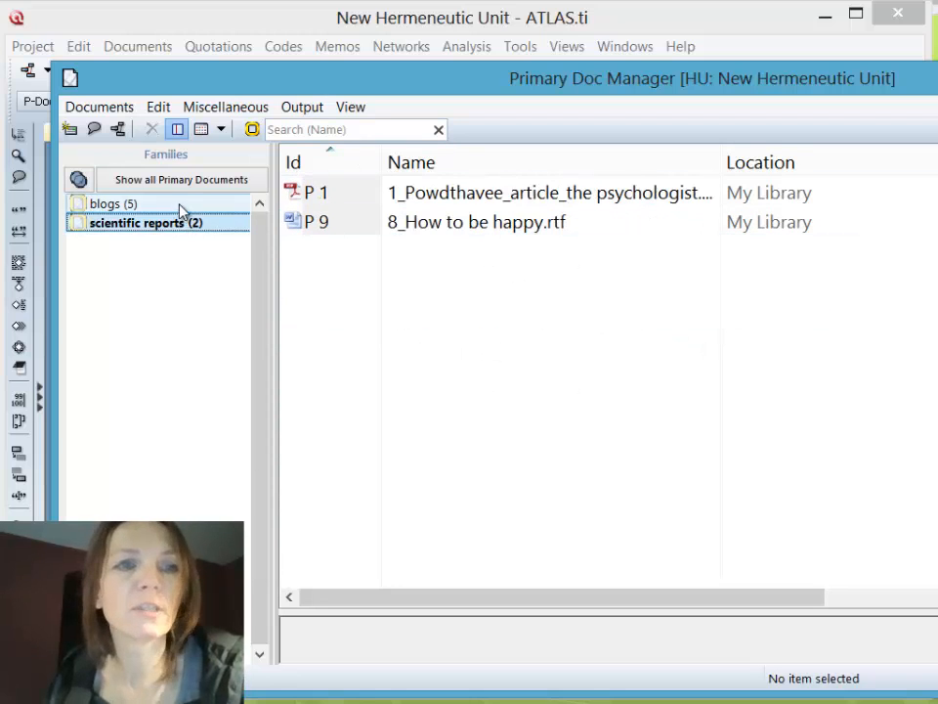
left_click(174, 204)
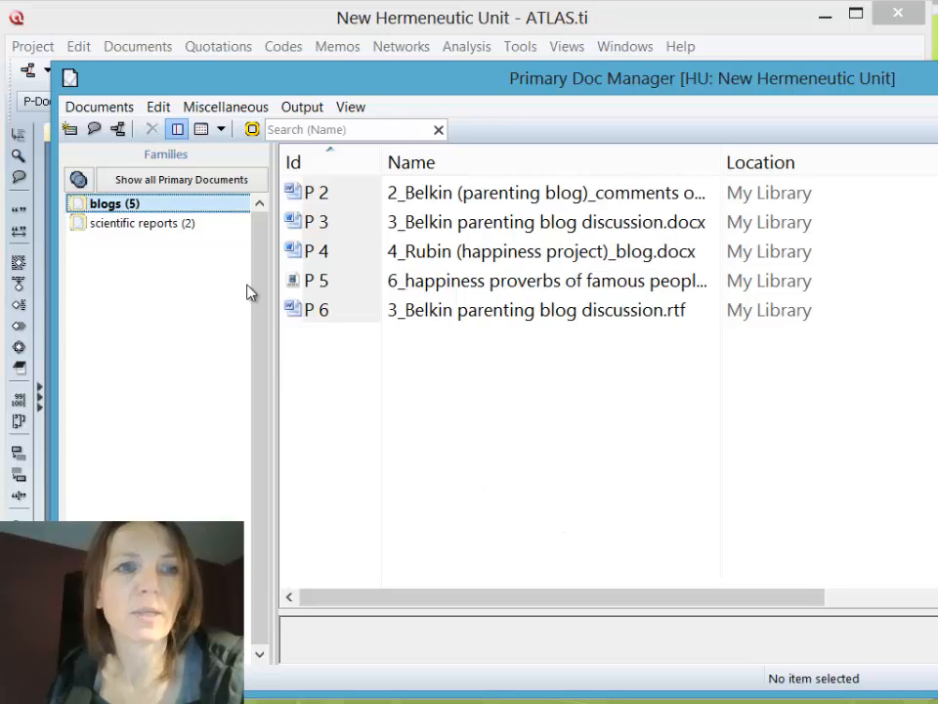
left_click(186, 179)
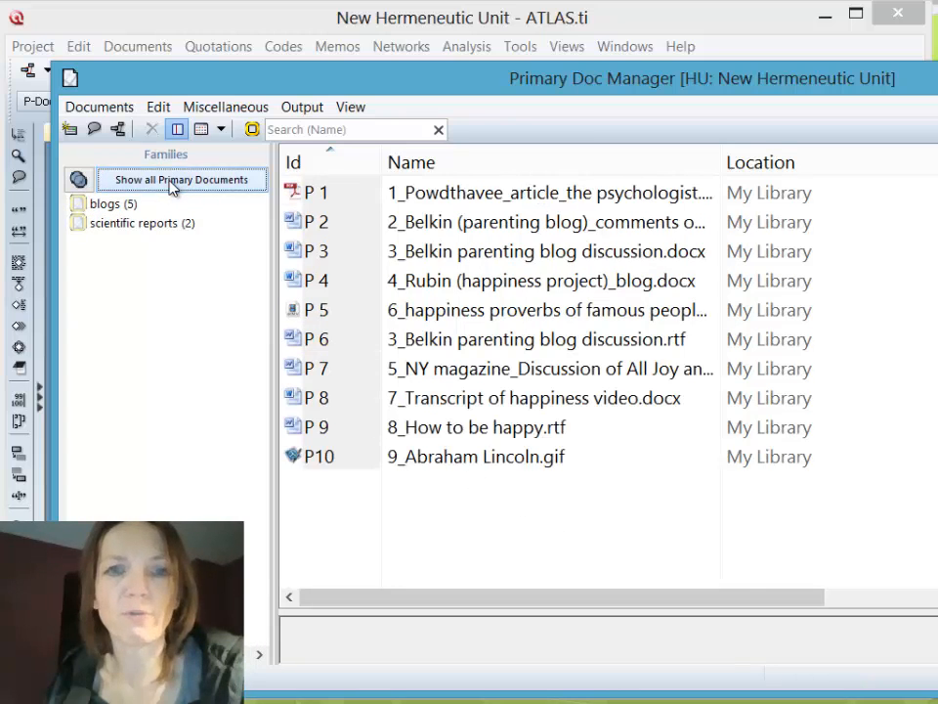
Enlarge the comment area and write the comment "description / source of document" for document P 3
left_click_drag(427, 614, 472, 483)
left_click(415, 258)
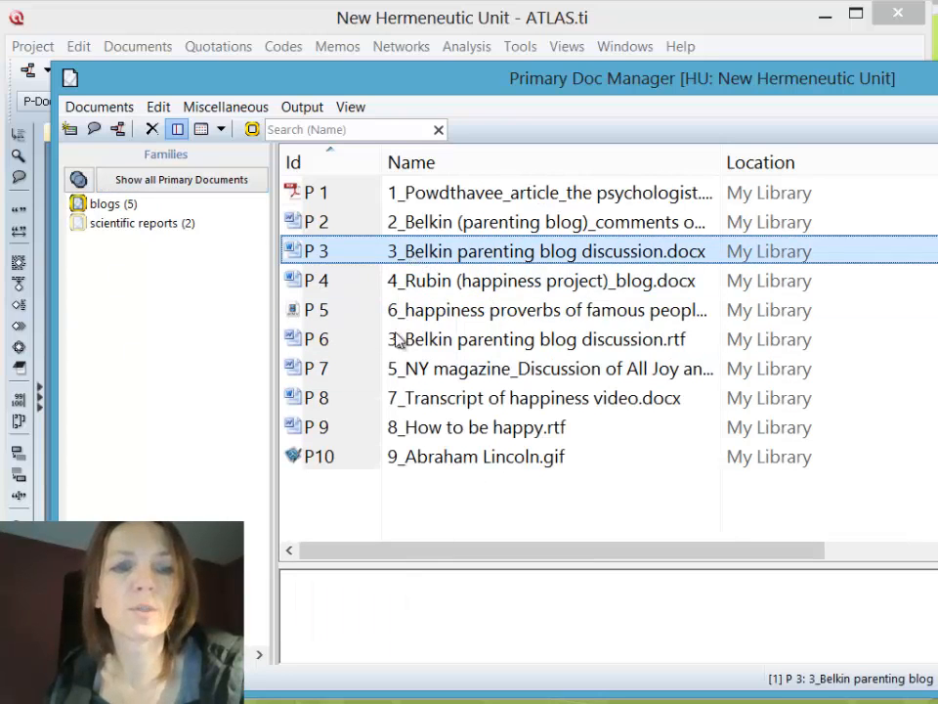
left_click(402, 589)
type("desc")
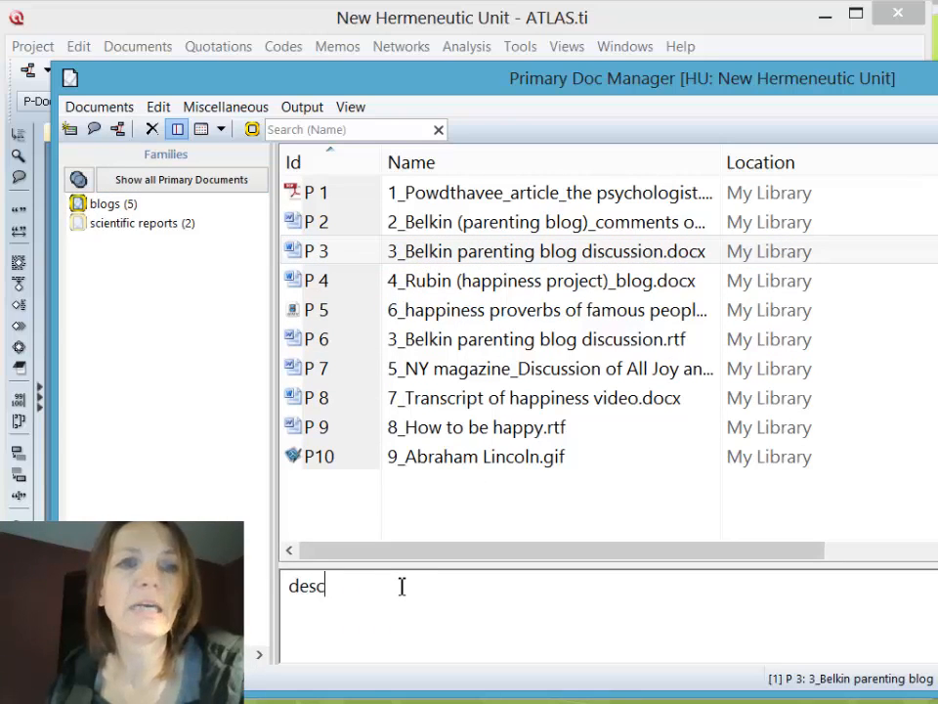
type("ription ")
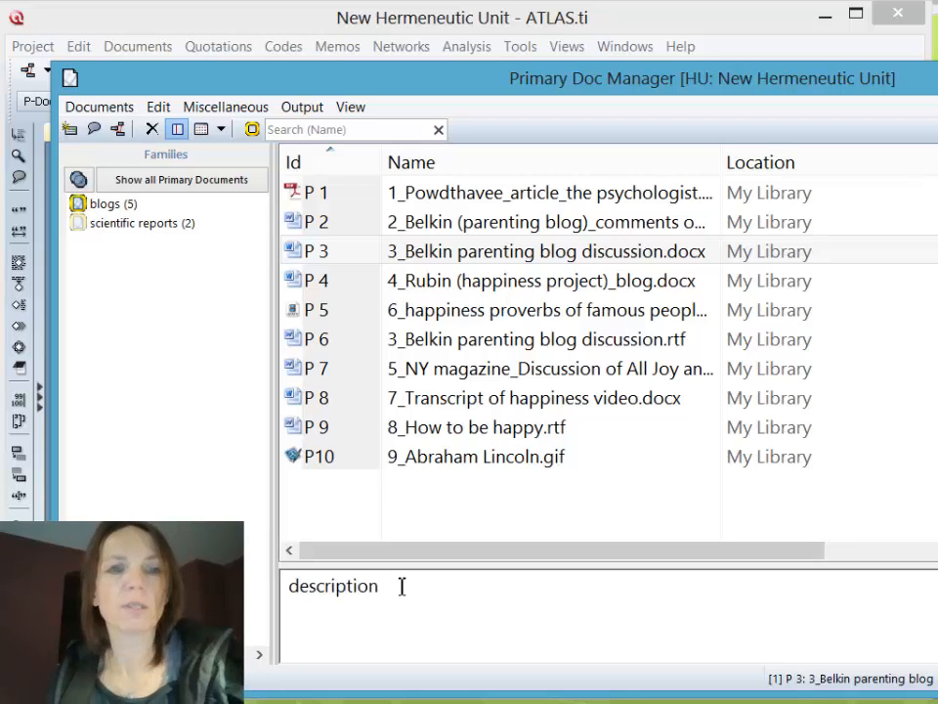
type("/ sources")
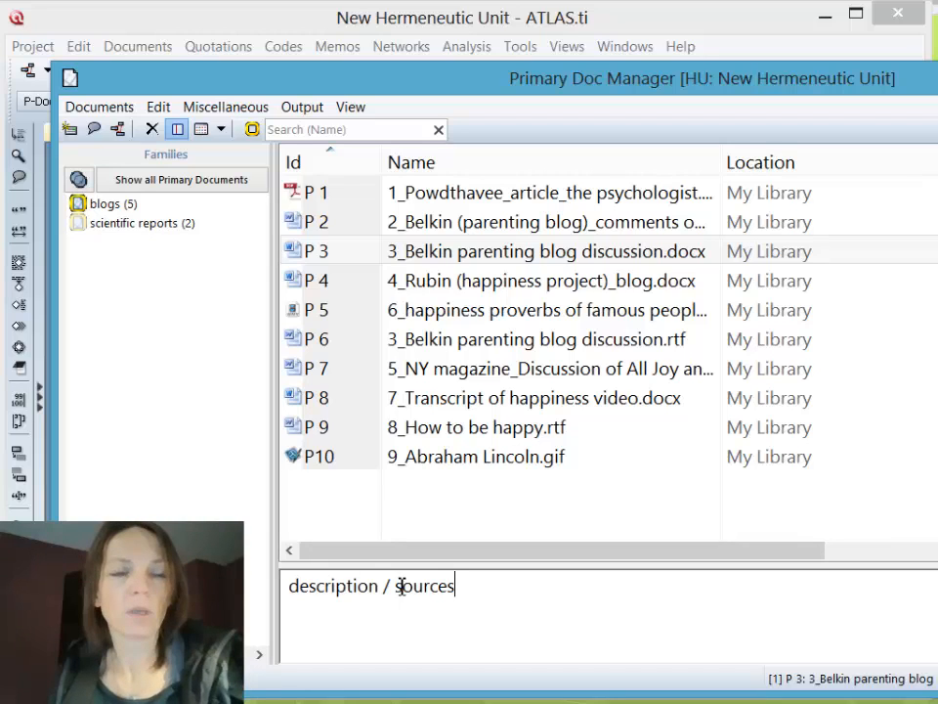
type(" of the document")
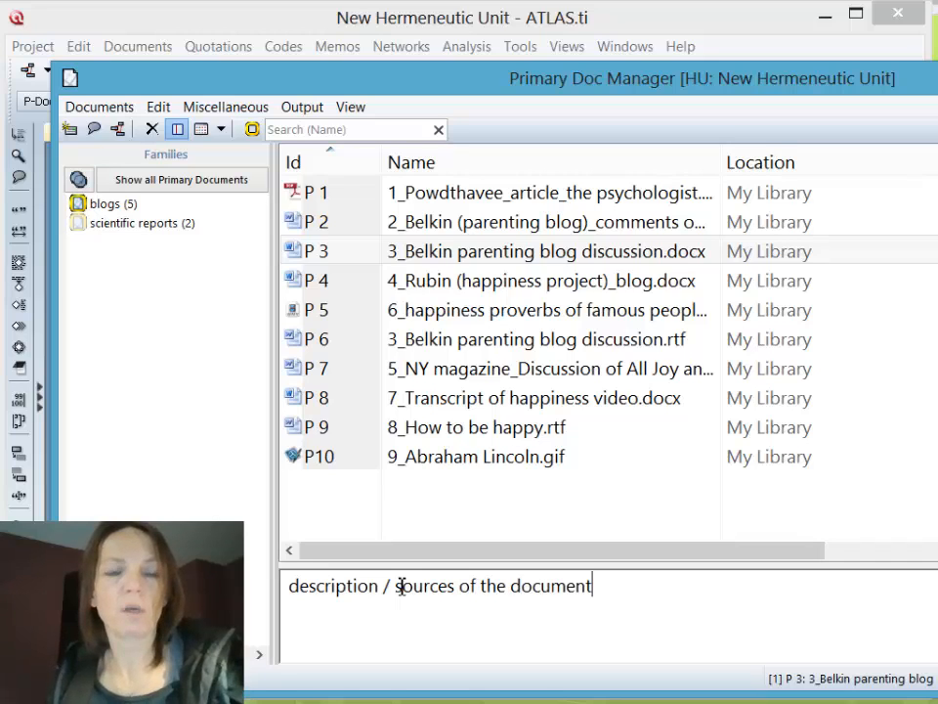
key("BackSpace")
key("BackSpace")
key("BackSpace")
key("BackSpace")
key("BackSpace")
key("BackSpace")
key("BackSpace")
key("BackSpace")
key("BackSpace")
key("BackSpace")
key("BackSpace")
key("BackSpace")
key("BackSpace")
key("BackSpace")
key("BackSpace")
key("BackSpace")
key("BackSpace")
key("BackSpace")
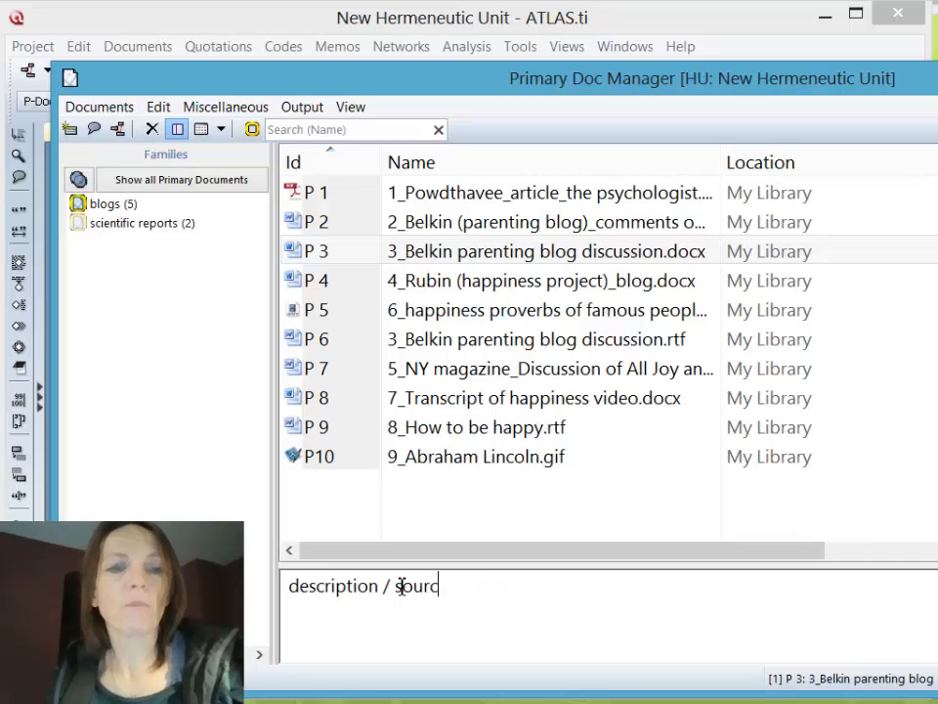
type("e of docume")
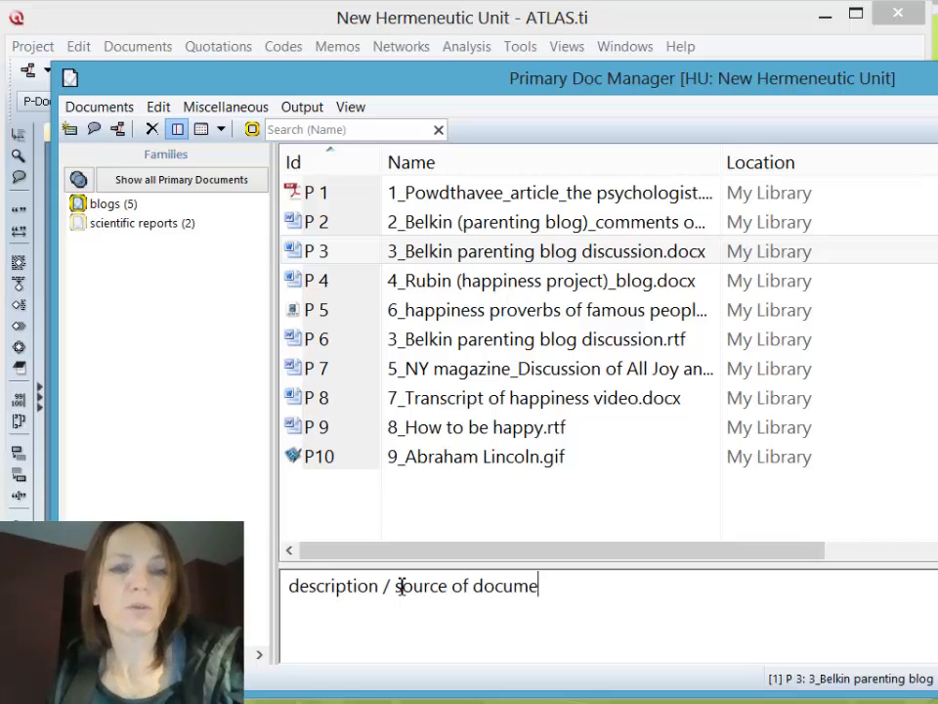
type("nt")
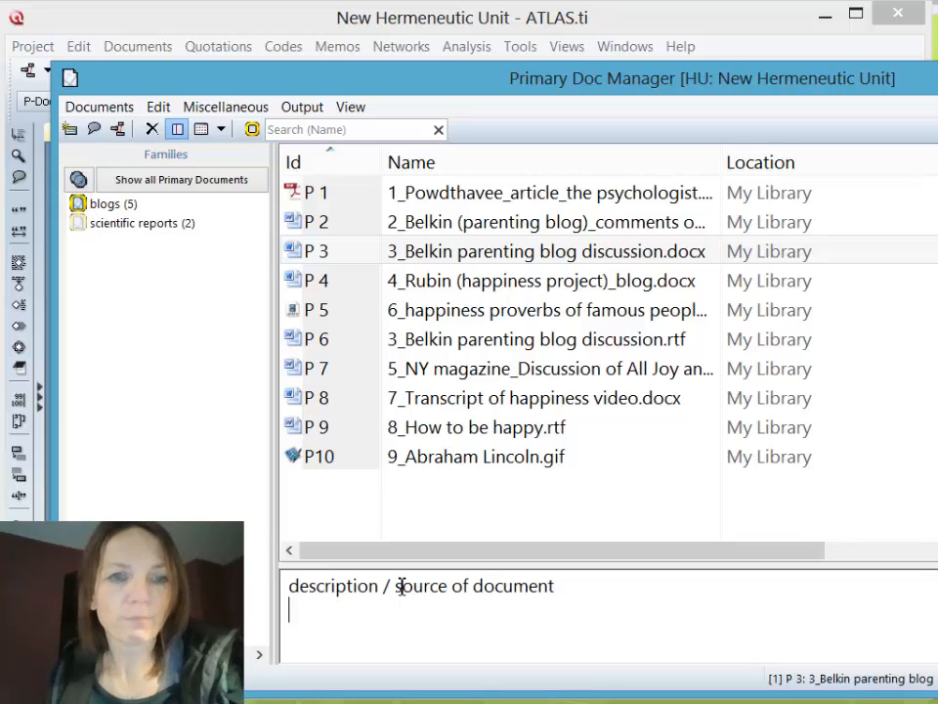
Add a second line reading "interview protocolls = meta info" to the P 3 comment
key("Return")
type("int")
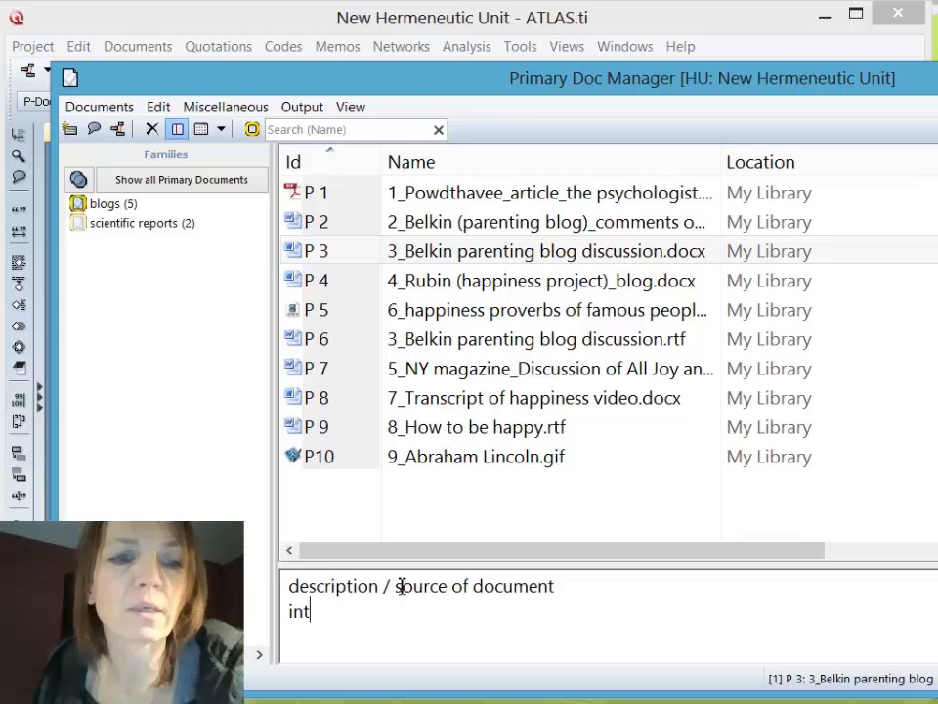
type("erview")
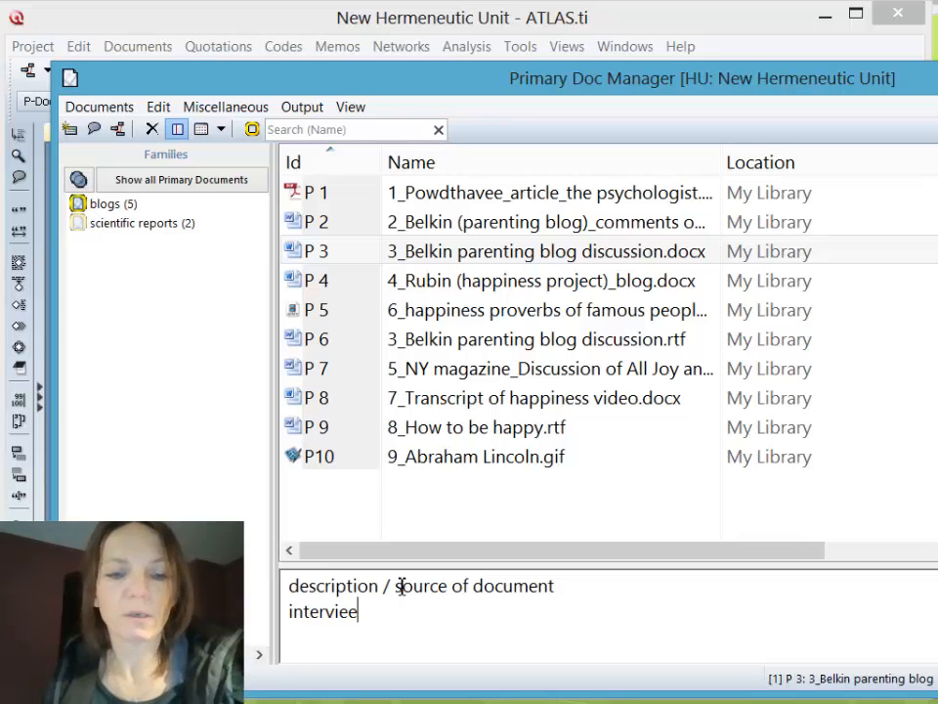
type(" protocolls")
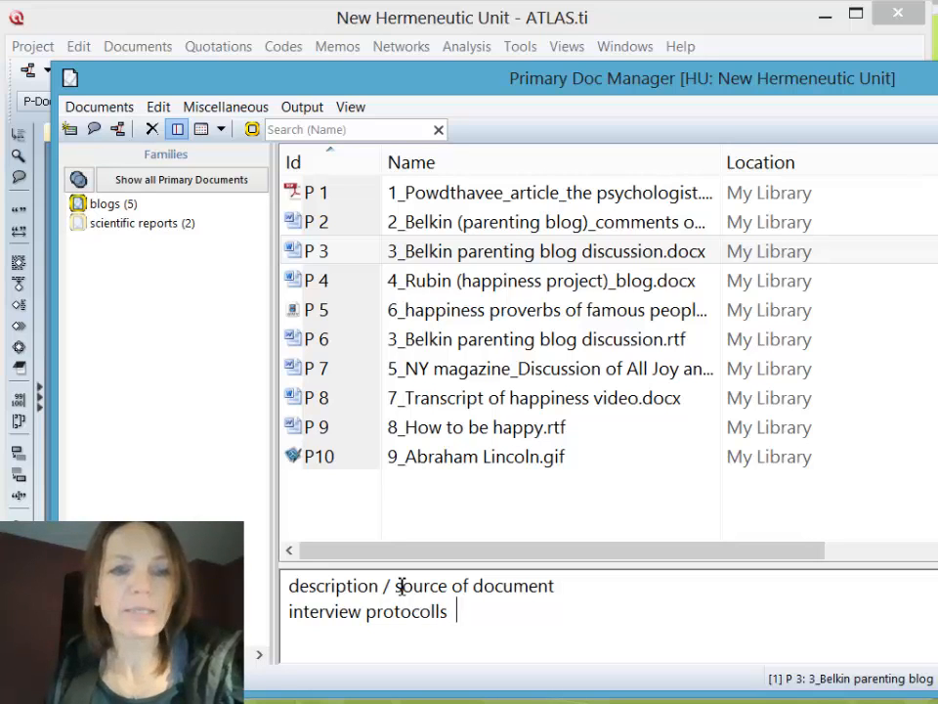
type("  = meta")
type(" in")
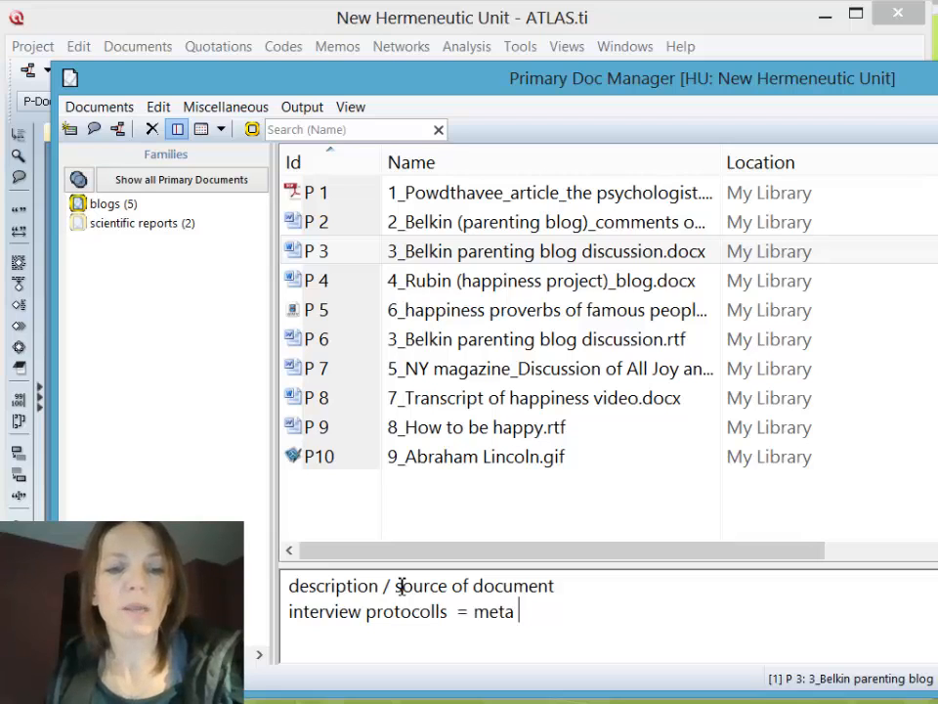
type("f")
key("BackSpace")
type("info")
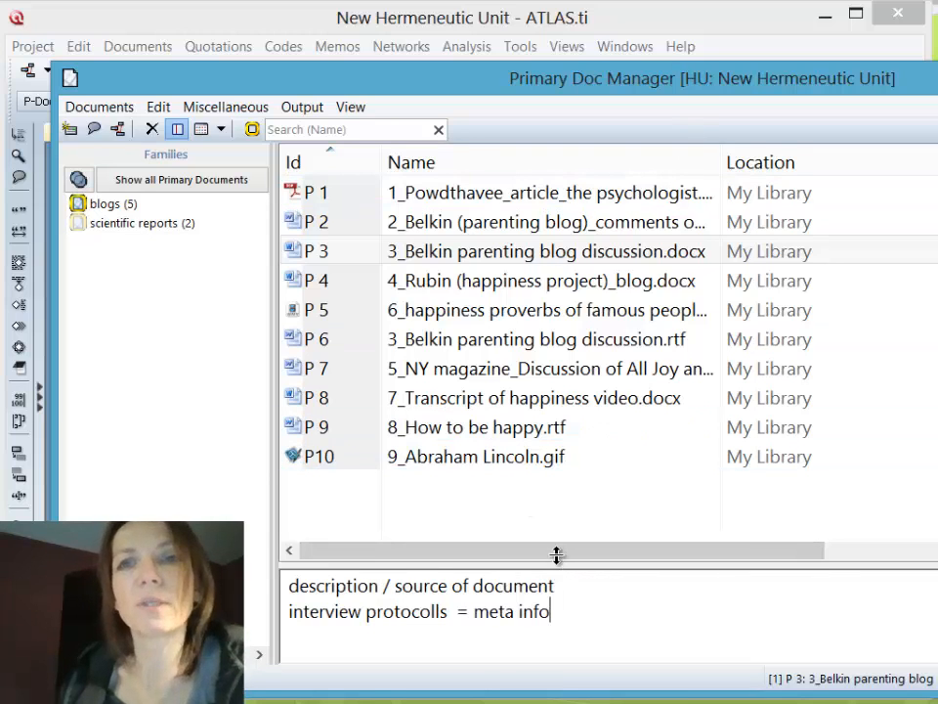
Enlarge the comment area further and close the Primary Doc Manager, saving the current changes
left_click_drag(557, 556, 556, 519)
left_click_drag(810, 93, 479, 222)
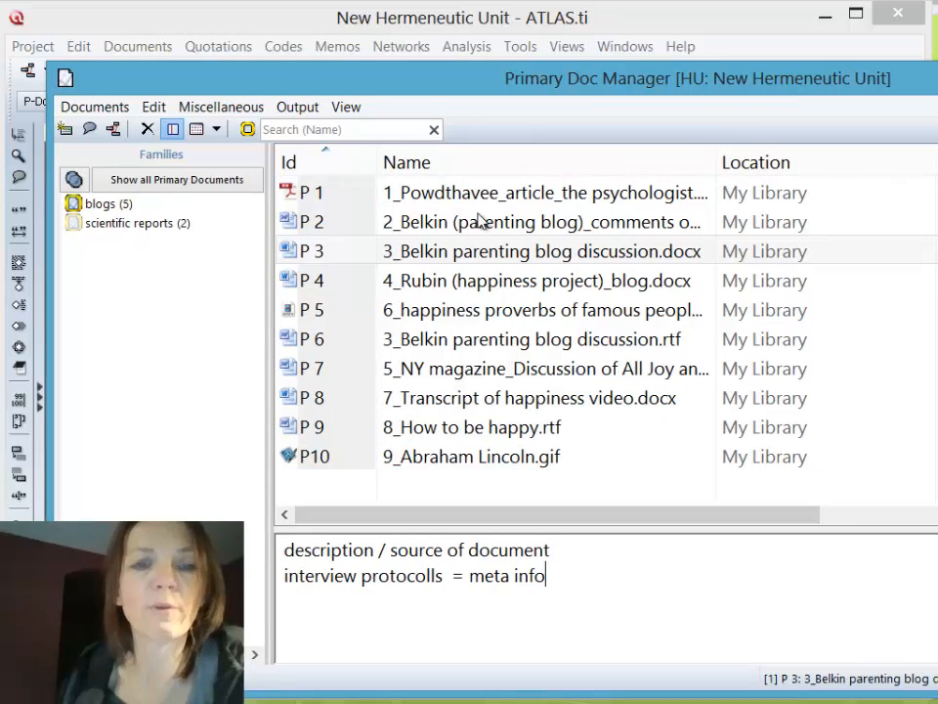
left_click(937, 207)
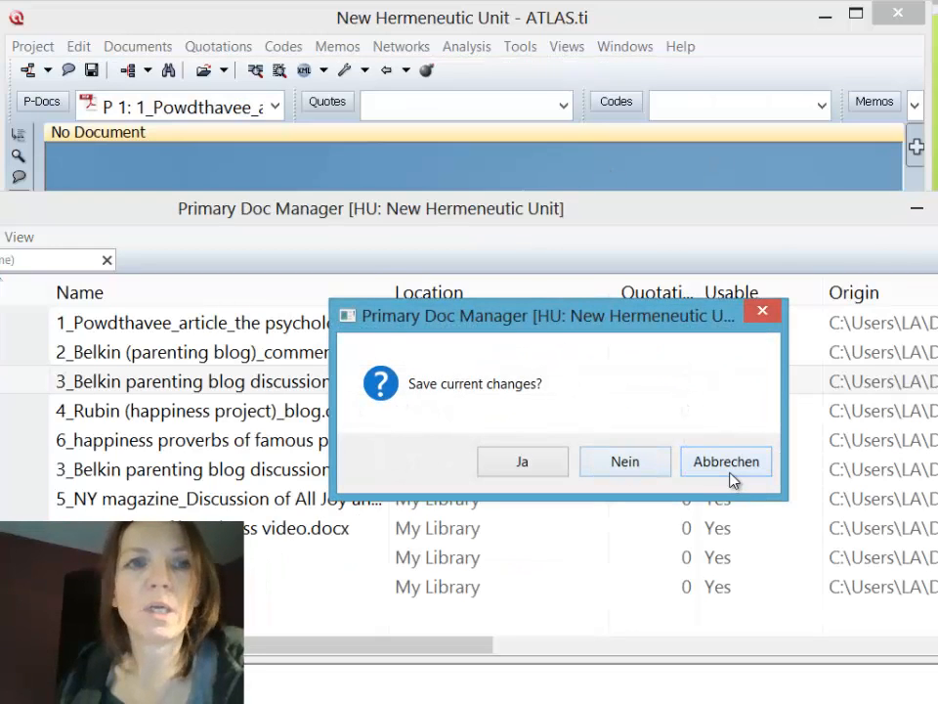
left_click(523, 463)
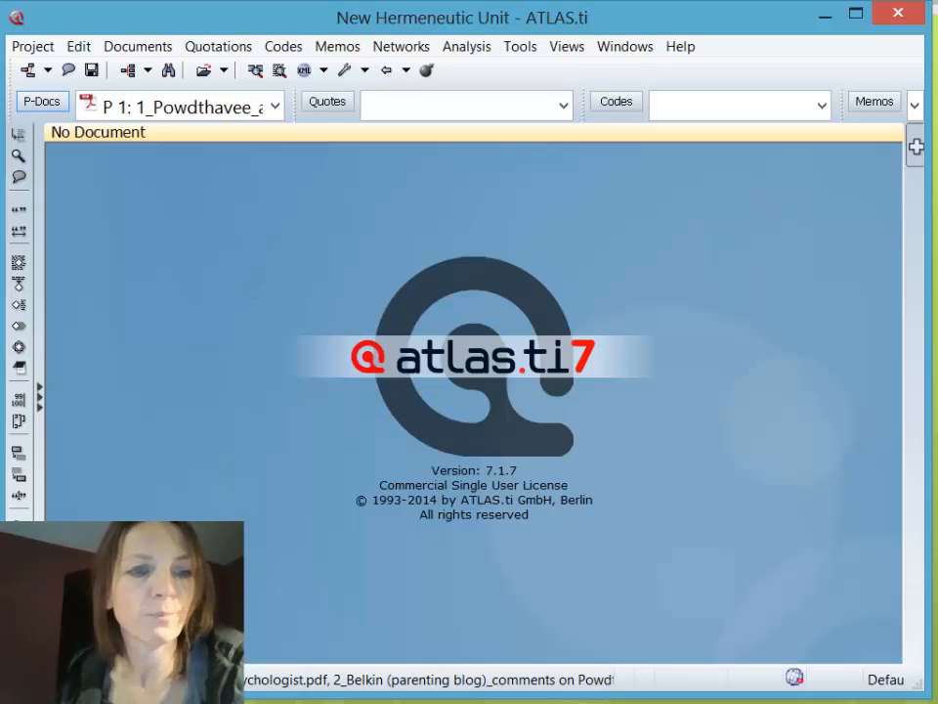
Switch to File Explorer, place it beside the project window, and open the 2_Sample data subfolder of Sample Data Schwarzenegger election 2003
key("alt+Tab")
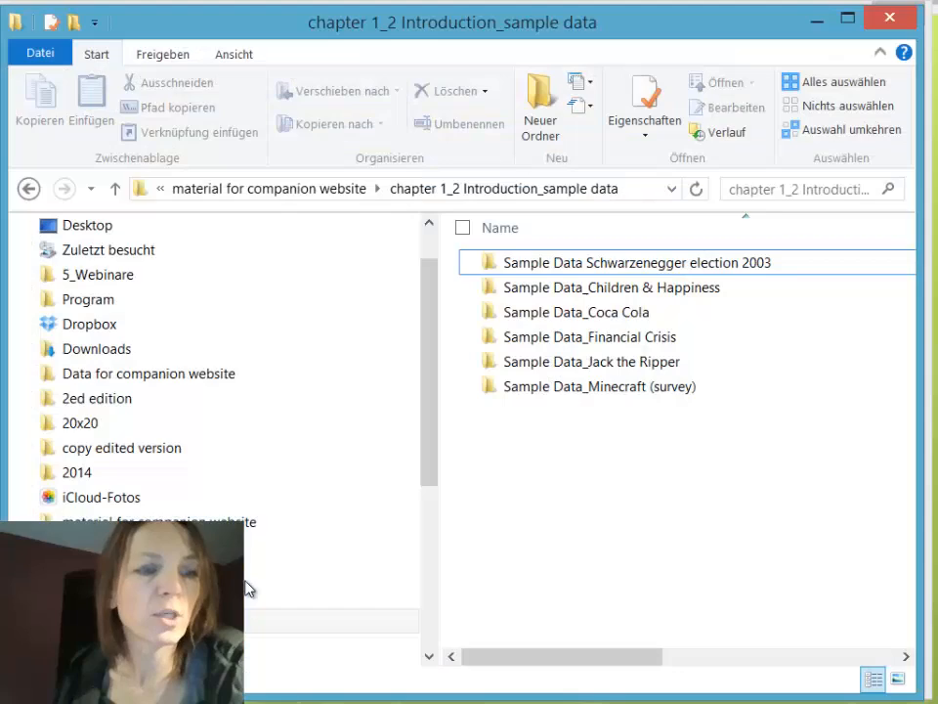
left_click_drag(215, 37, 633, 130)
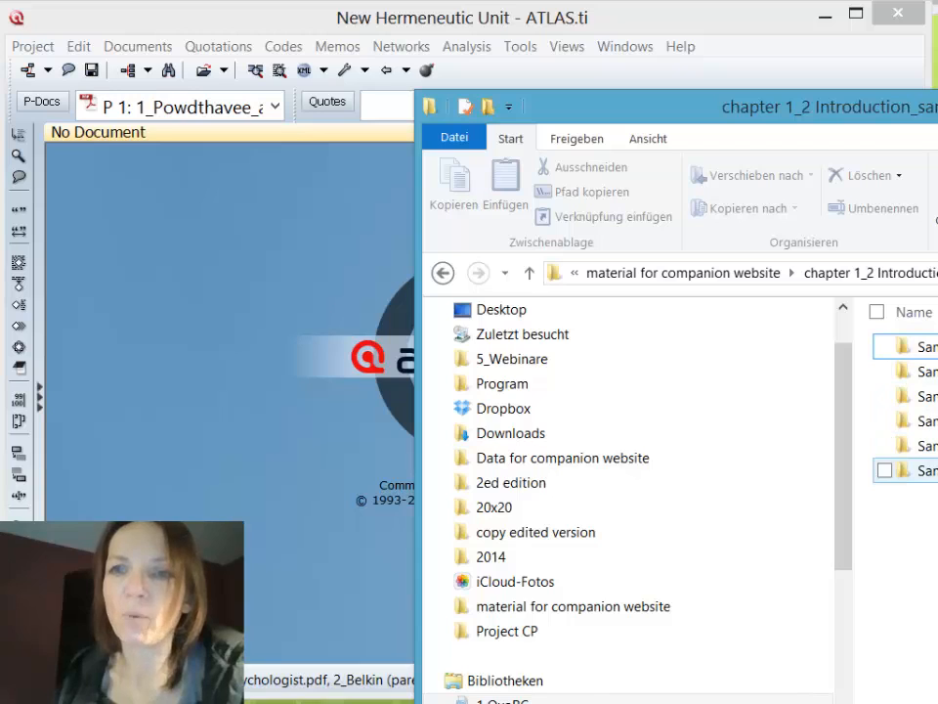
left_click(928, 347)
double_click(928, 347)
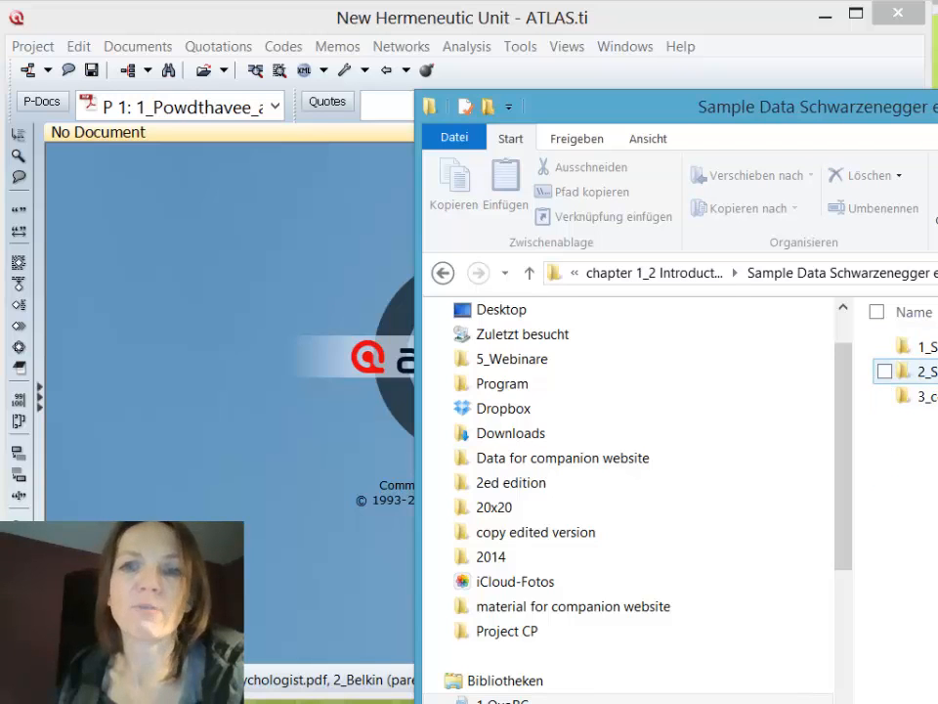
left_click(928, 371)
double_click(928, 372)
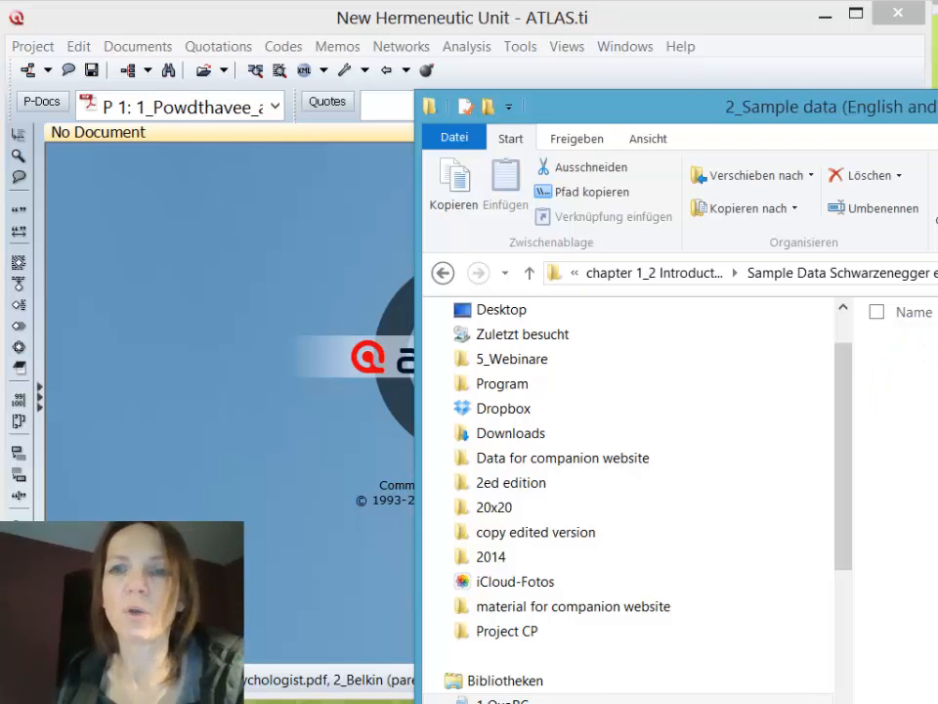
Add the third through seventh files of the folder to the ATLAS.ti project, importing them to My Library
left_click(928, 396)
left_click(928, 494, "shift")
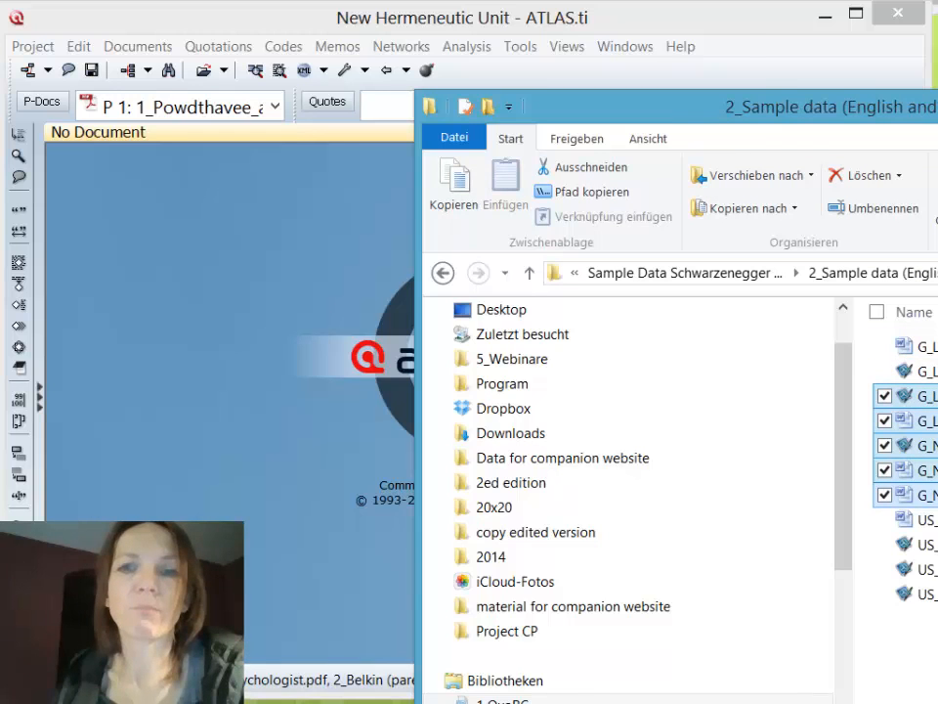
left_click_drag(904, 444, 279, 389)
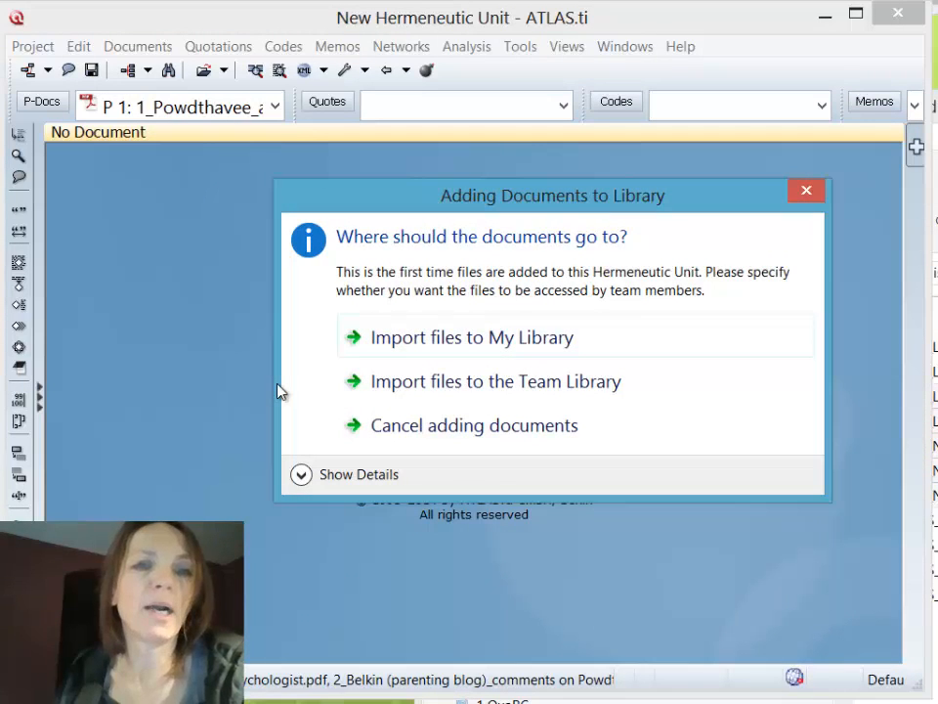
left_click(495, 354)
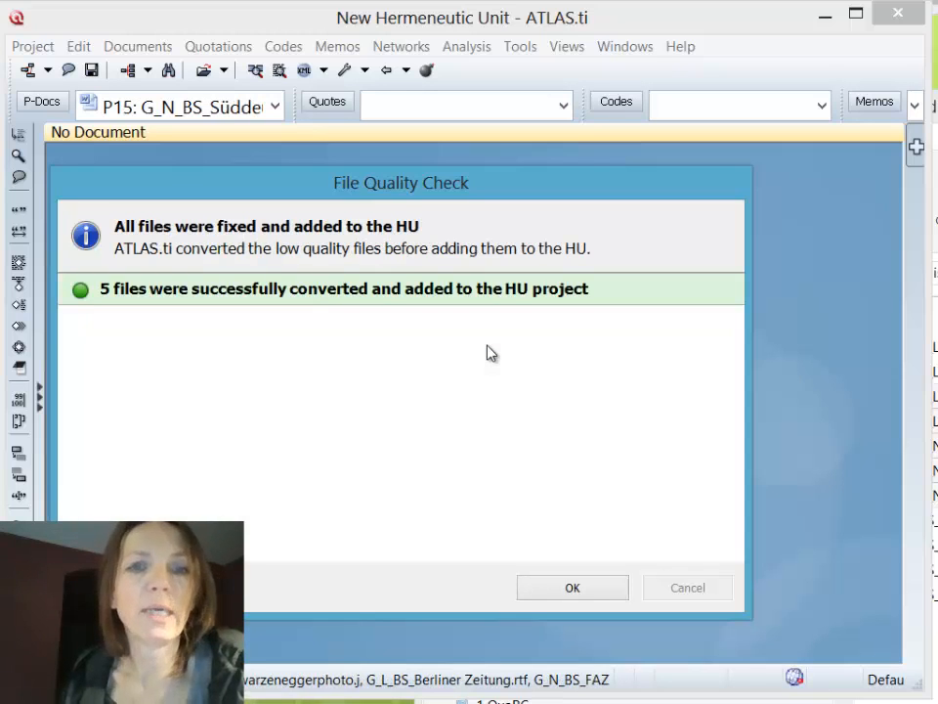
left_click(572, 589)
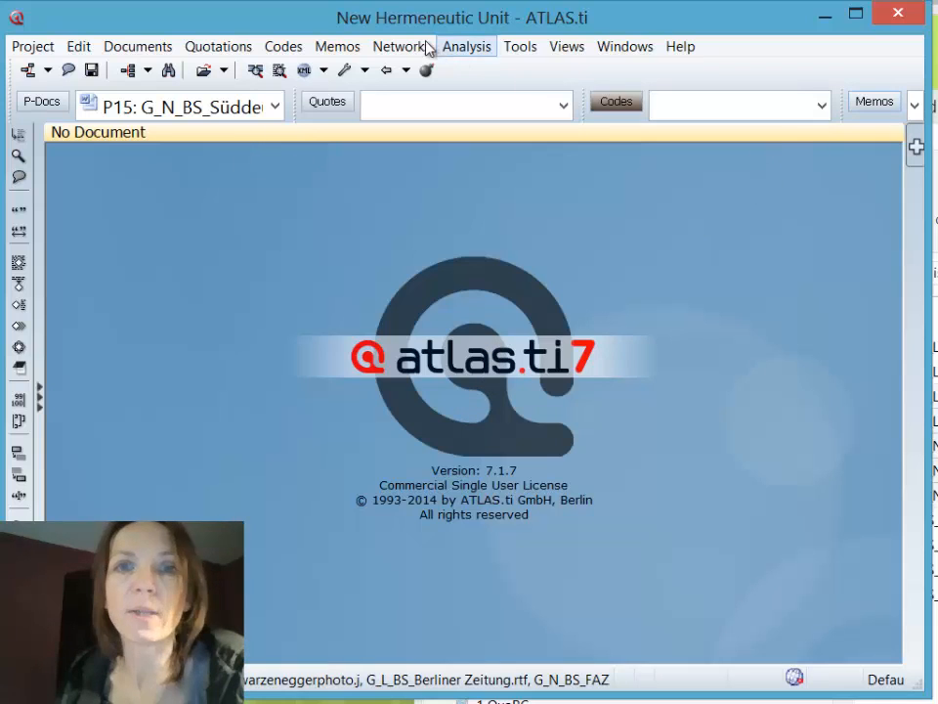
Create a free memo titled "project descriiption" and set its type to Memo
left_click(342, 57)
left_click(335, 72)
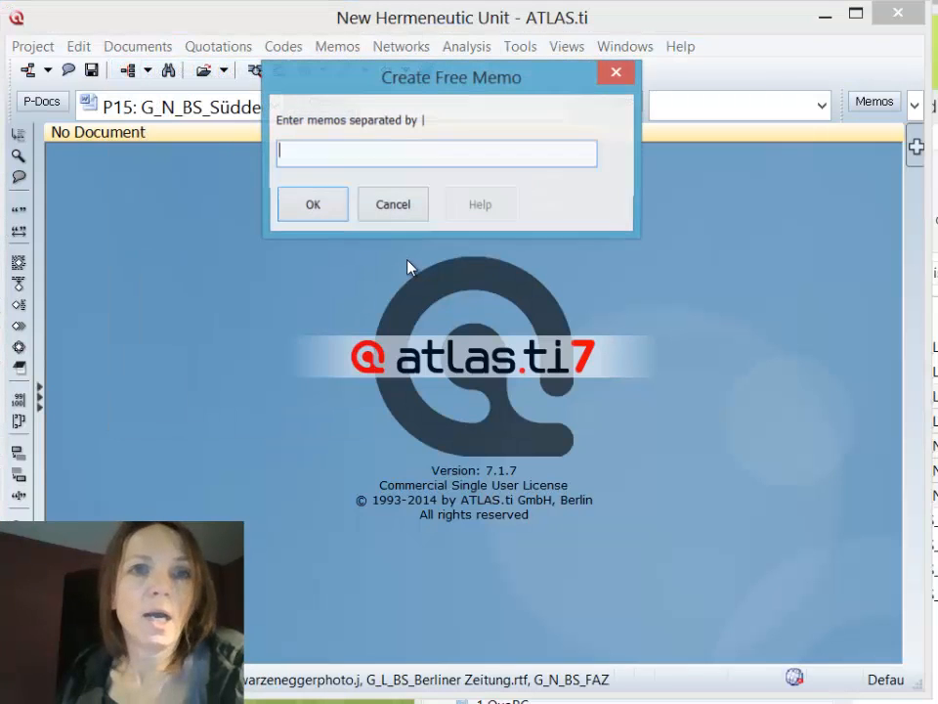
type("projec")
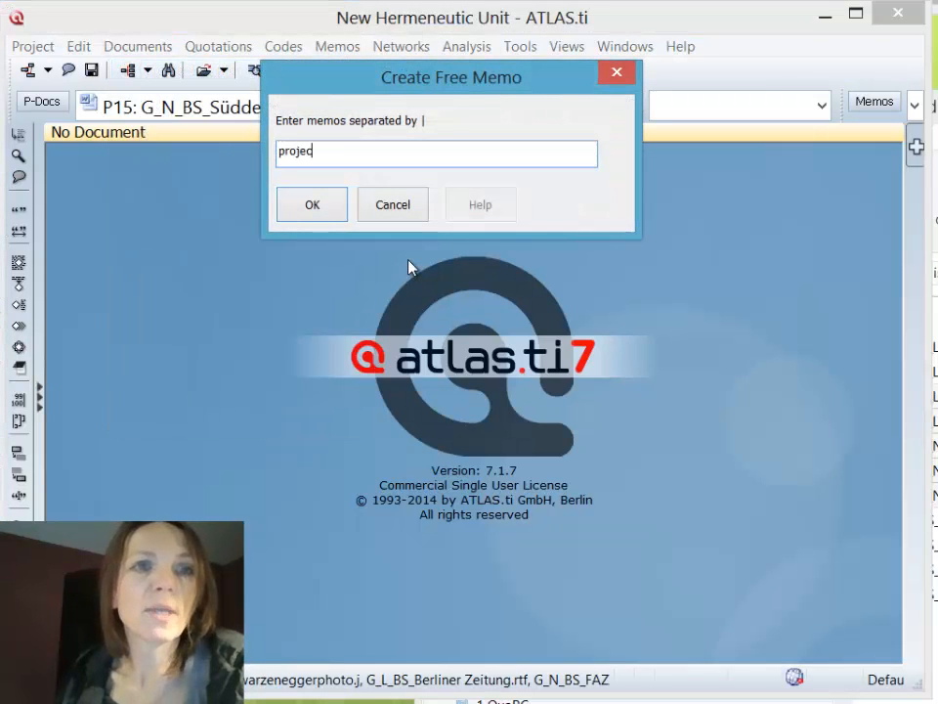
type("t description")
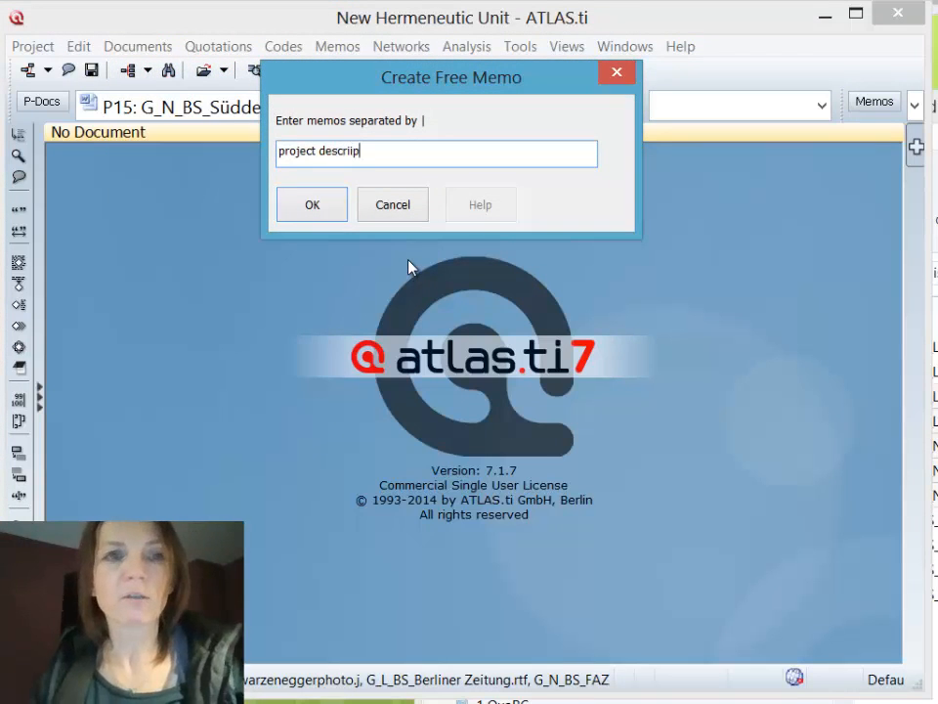
key("Return")
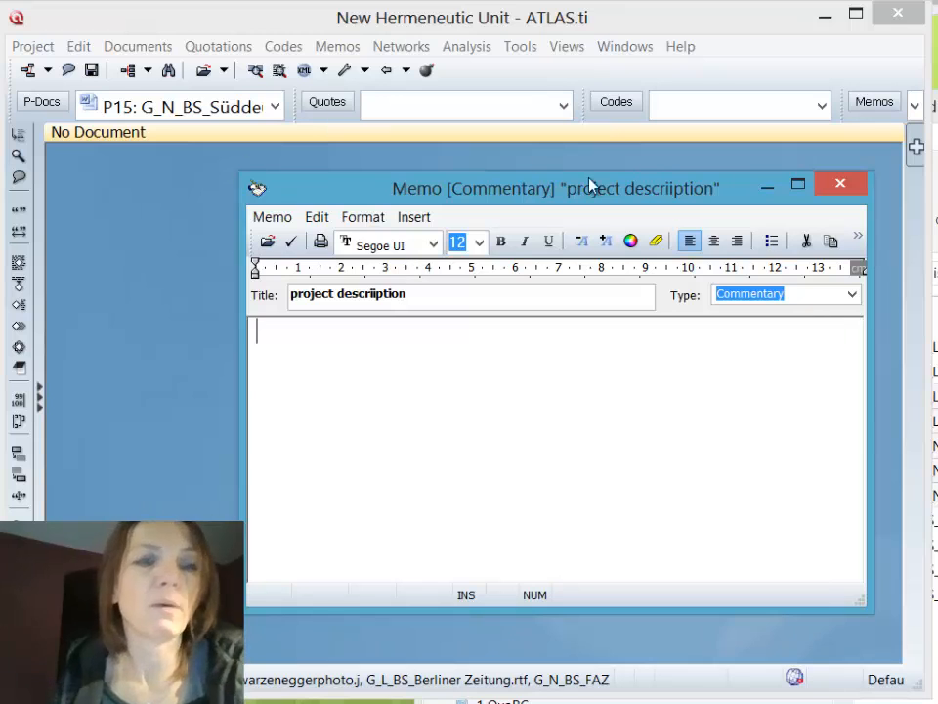
left_click(852, 295)
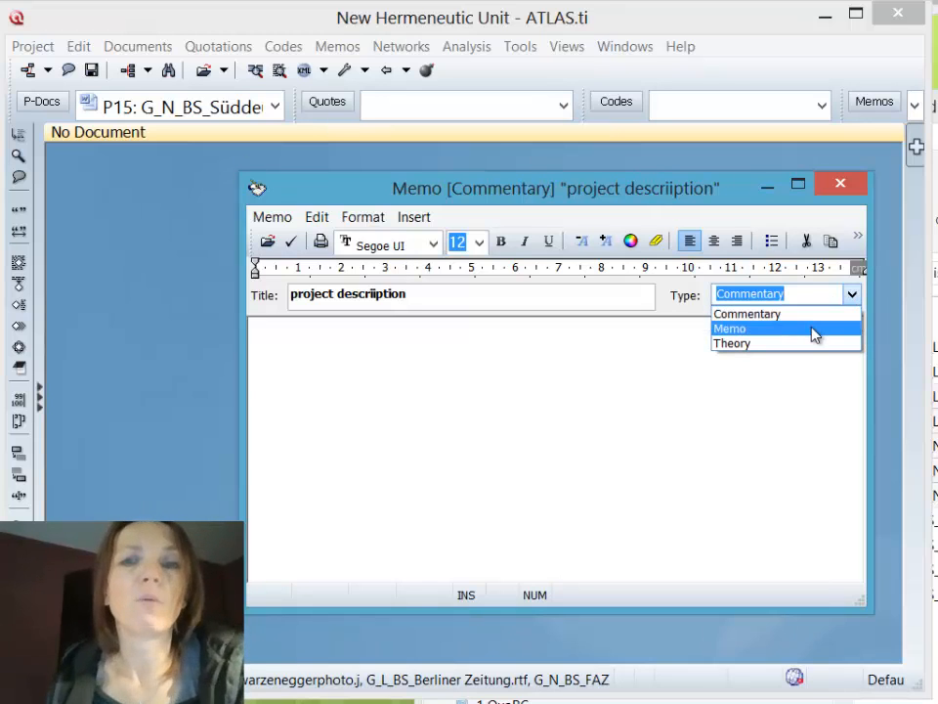
left_click(815, 329)
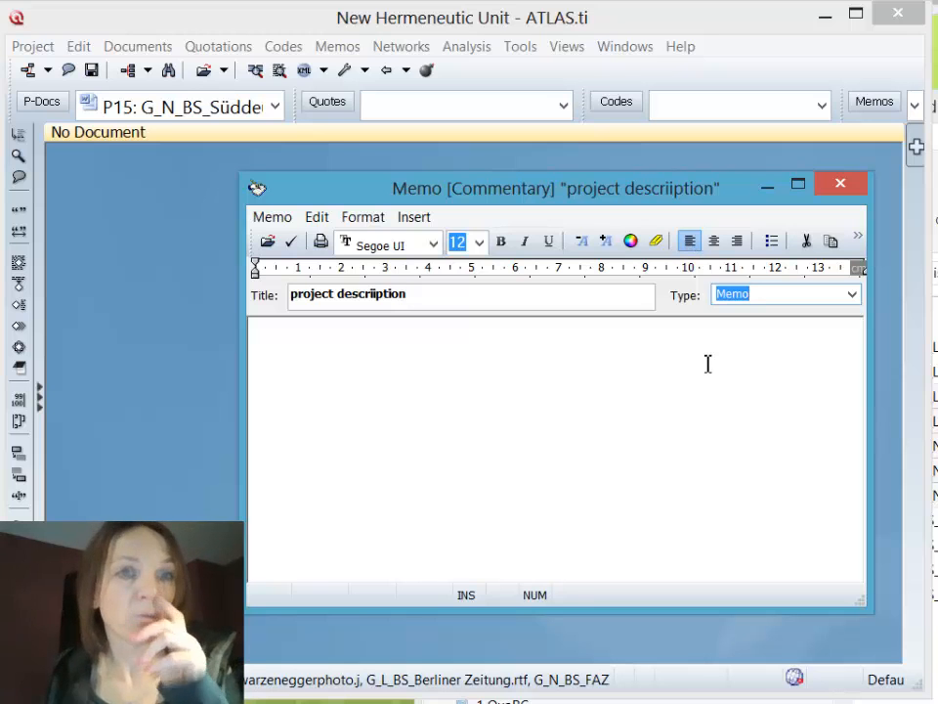
Close the project description memo, open the Memo Manager and move it so its memo list is fully readable
left_click(841, 184)
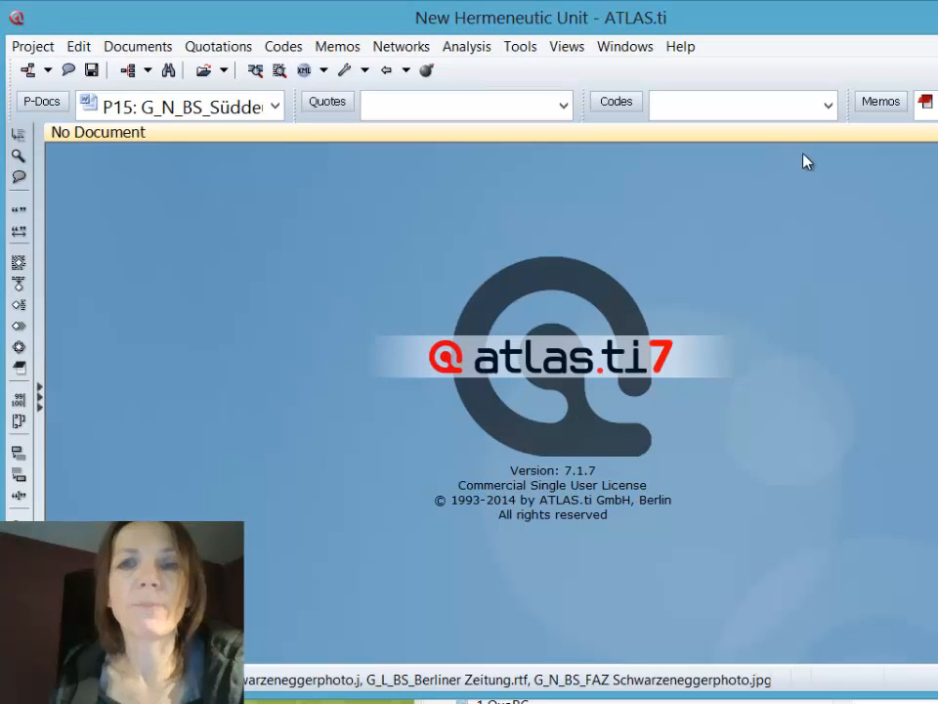
left_click(865, 104)
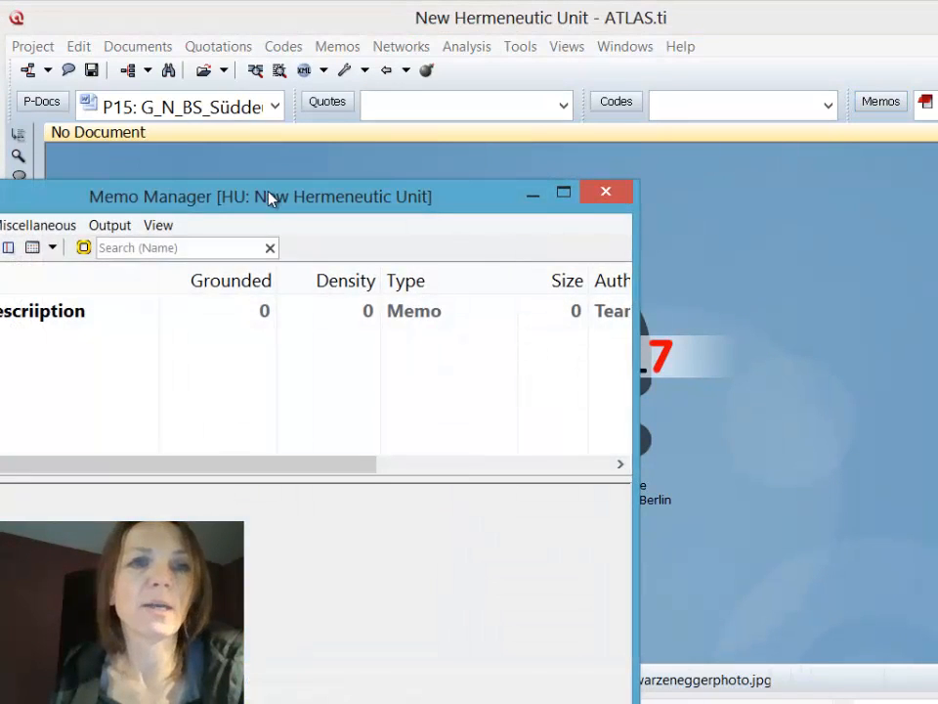
left_click_drag(274, 200, 683, 163)
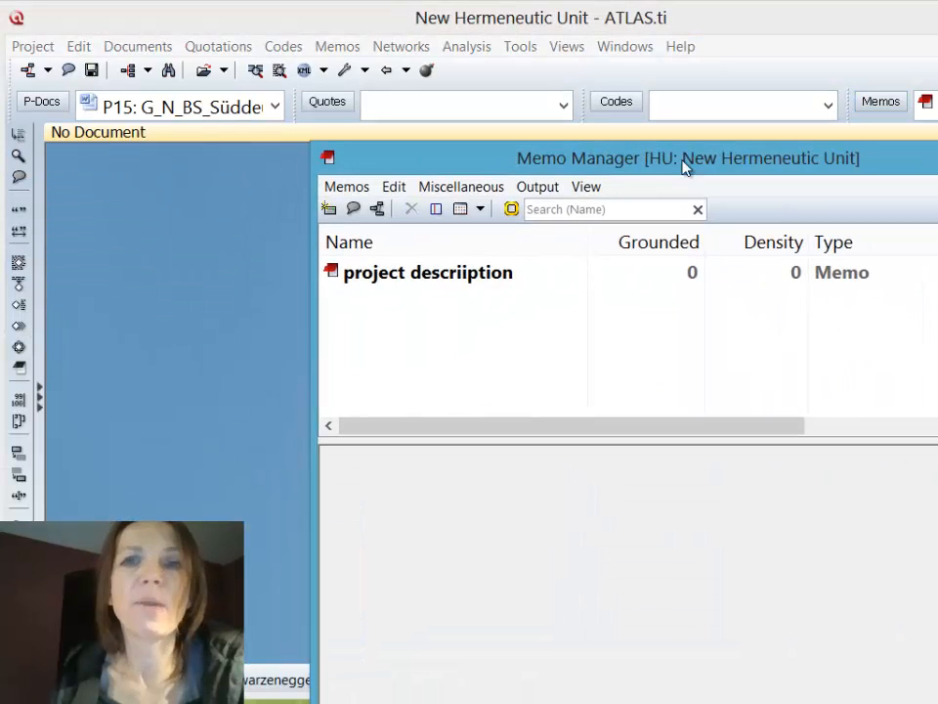
Create a free memo titled "research diary", set its type to Memo and save it
left_click(327, 211)
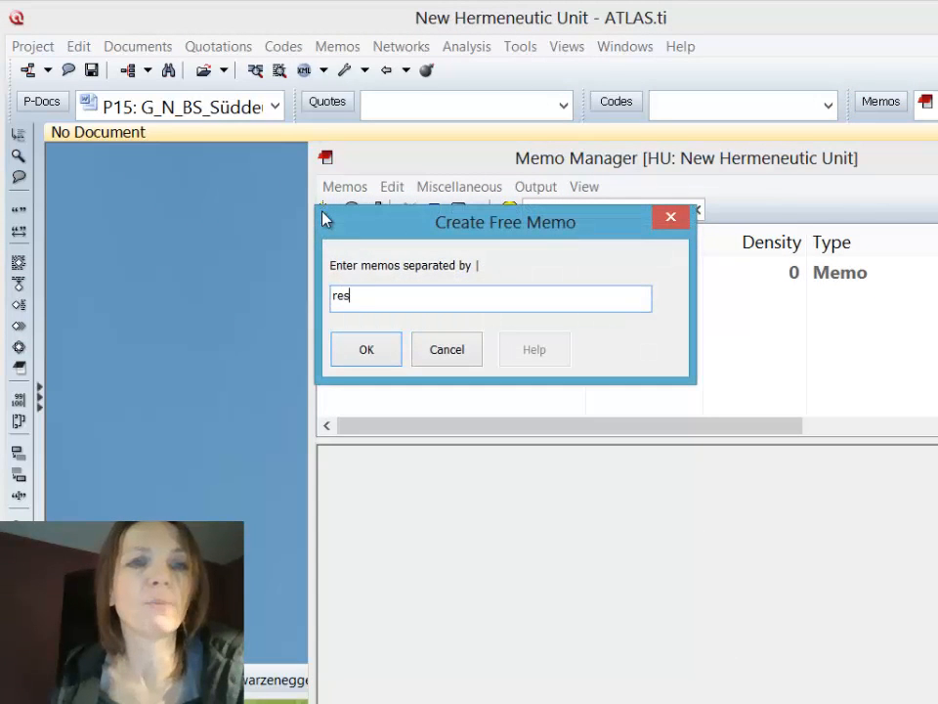
type("research diary")
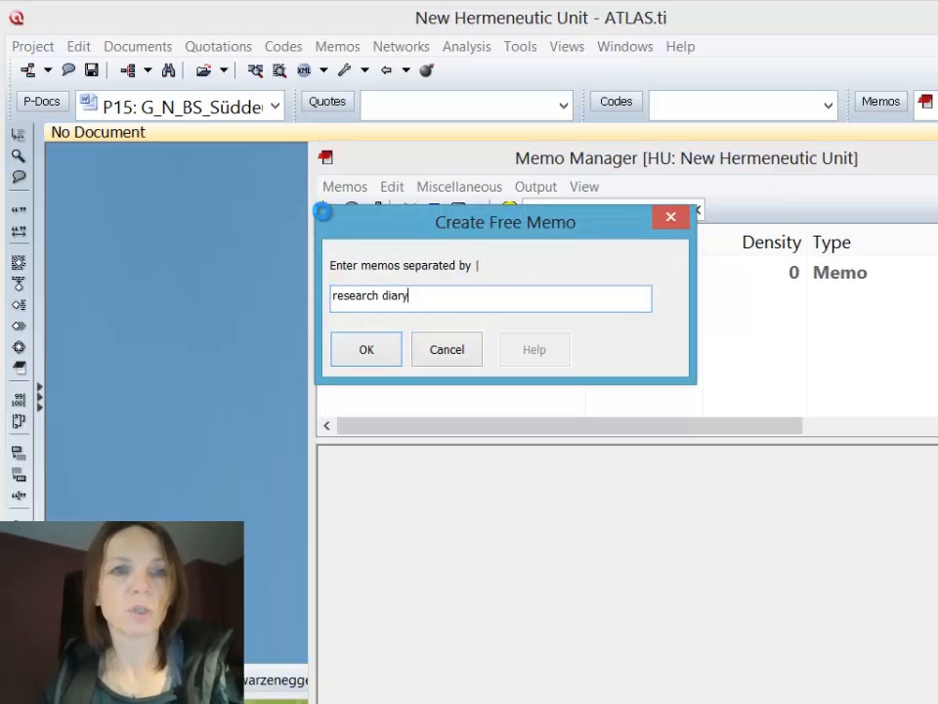
key("Return")
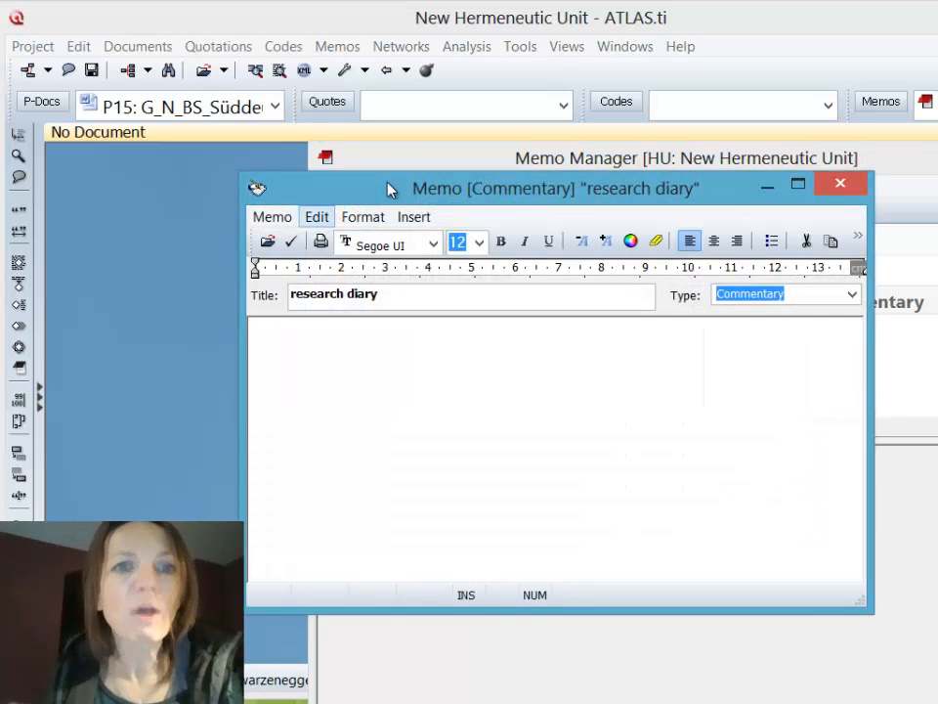
left_click(854, 293)
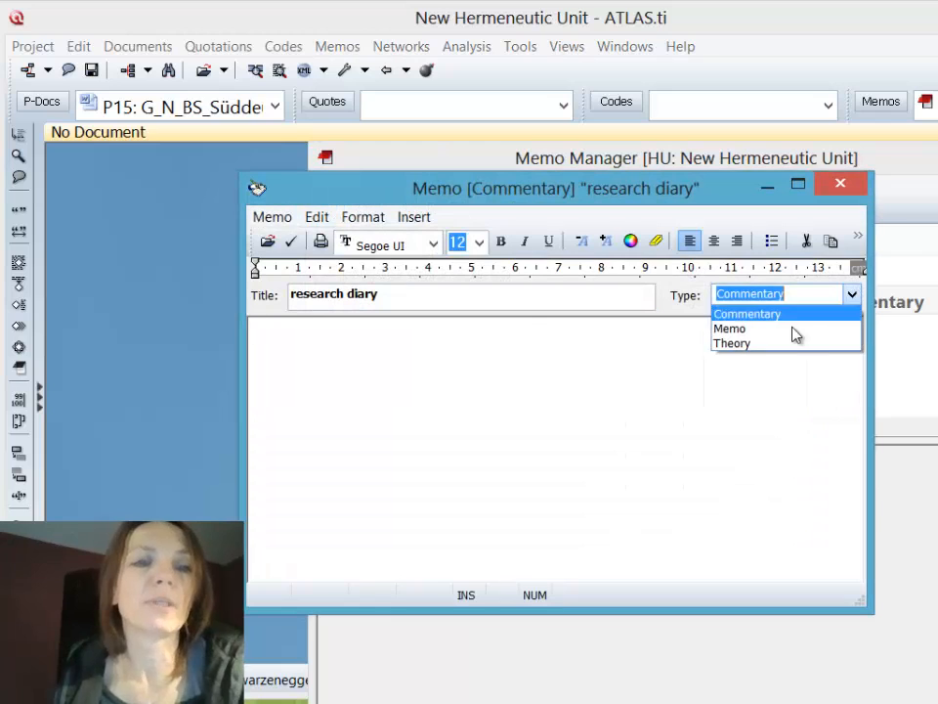
left_click(793, 333)
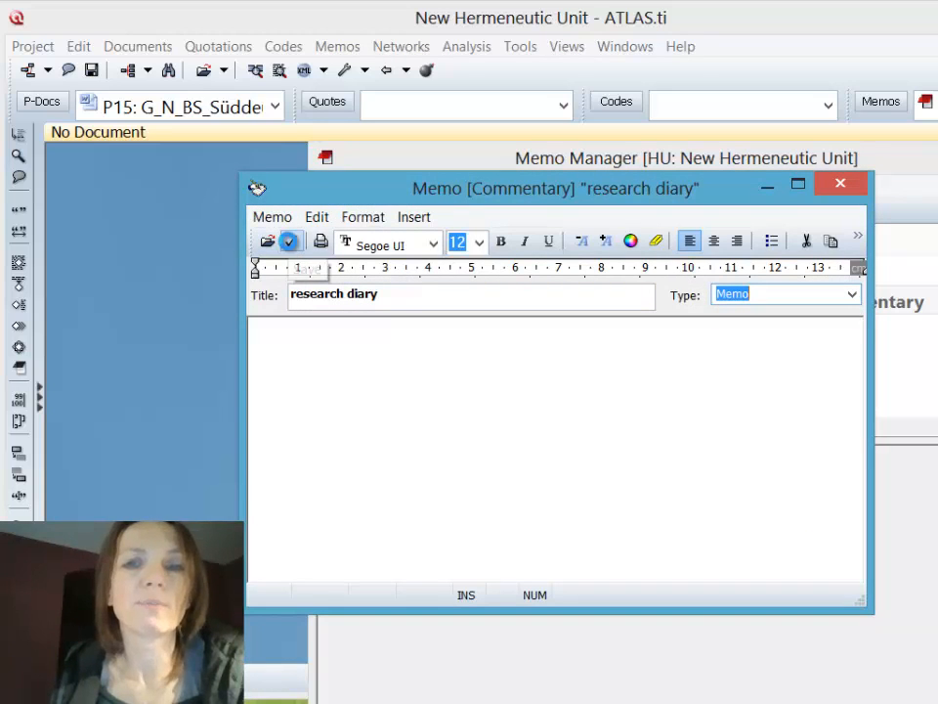
left_click(289, 240)
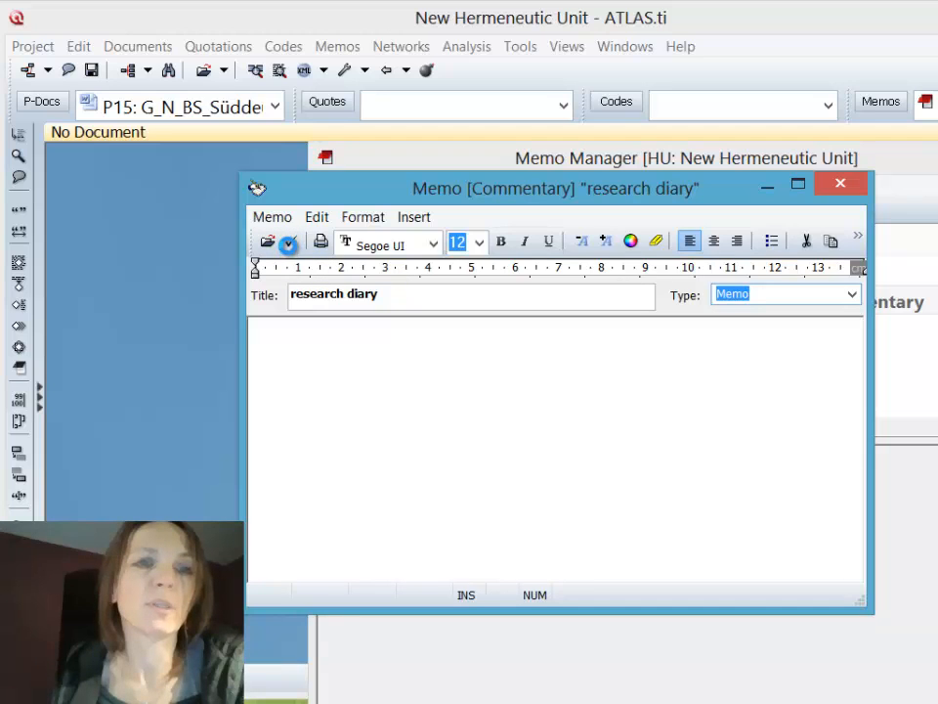
Close the research diary memo and the Memo Manager
left_click(836, 194)
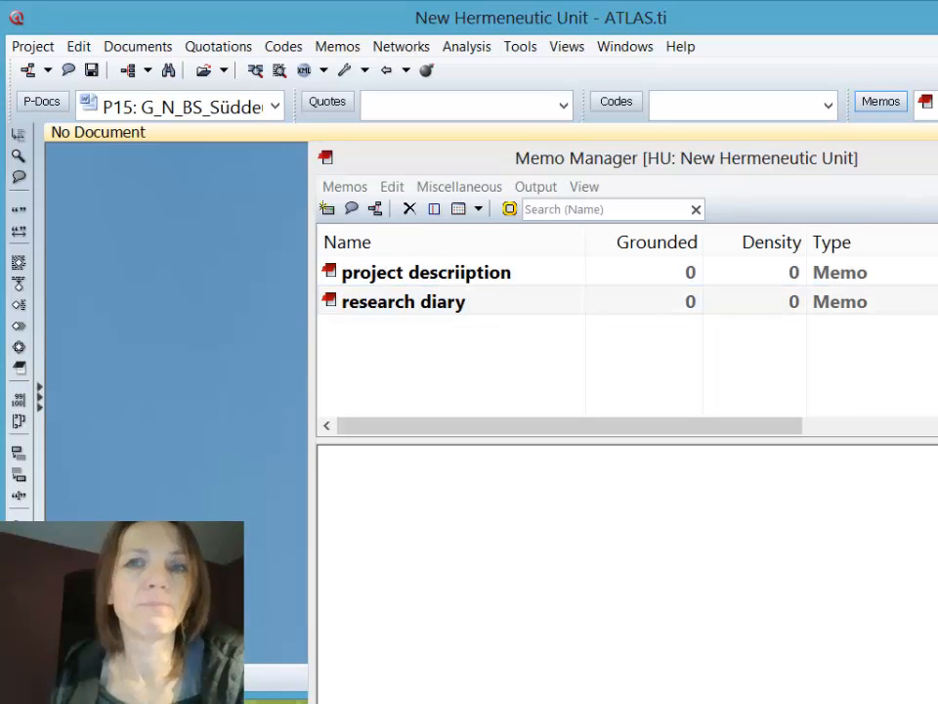
double_click(883, 162)
left_click(846, 196)
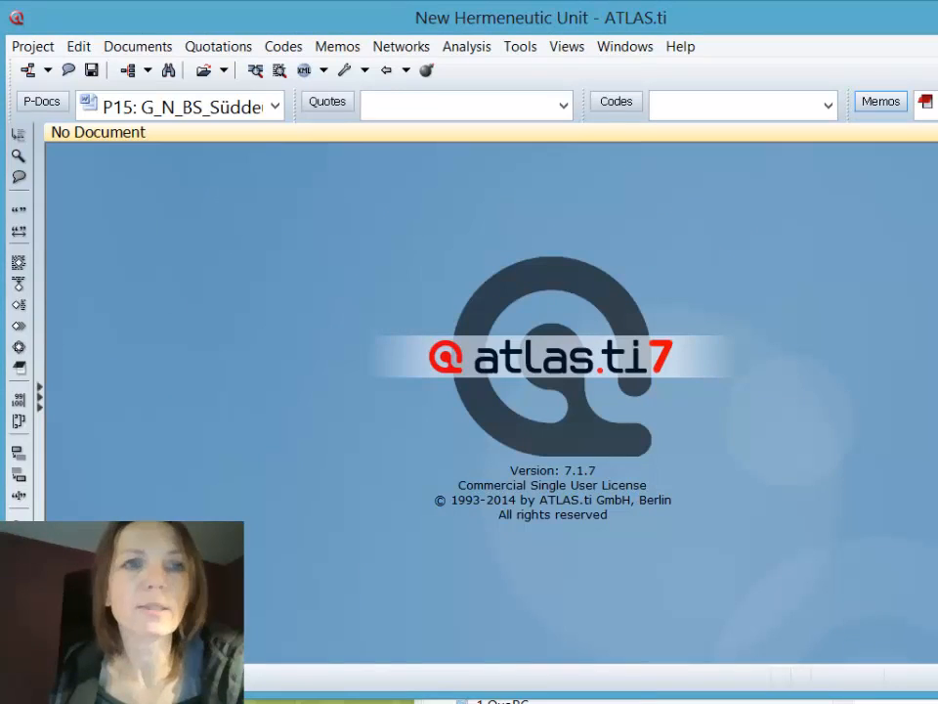
Switch to File Explorer, go to the children and happiness sample data folder, and open the Belkin parenting blog discussion document in Word
key("alt+Tab")
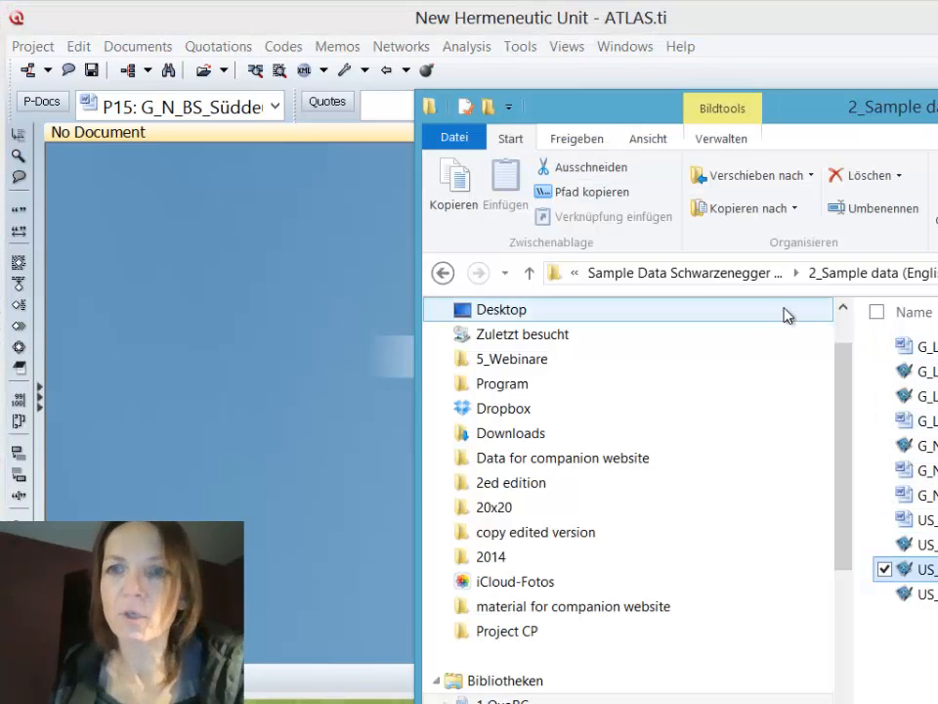
left_click(442, 272)
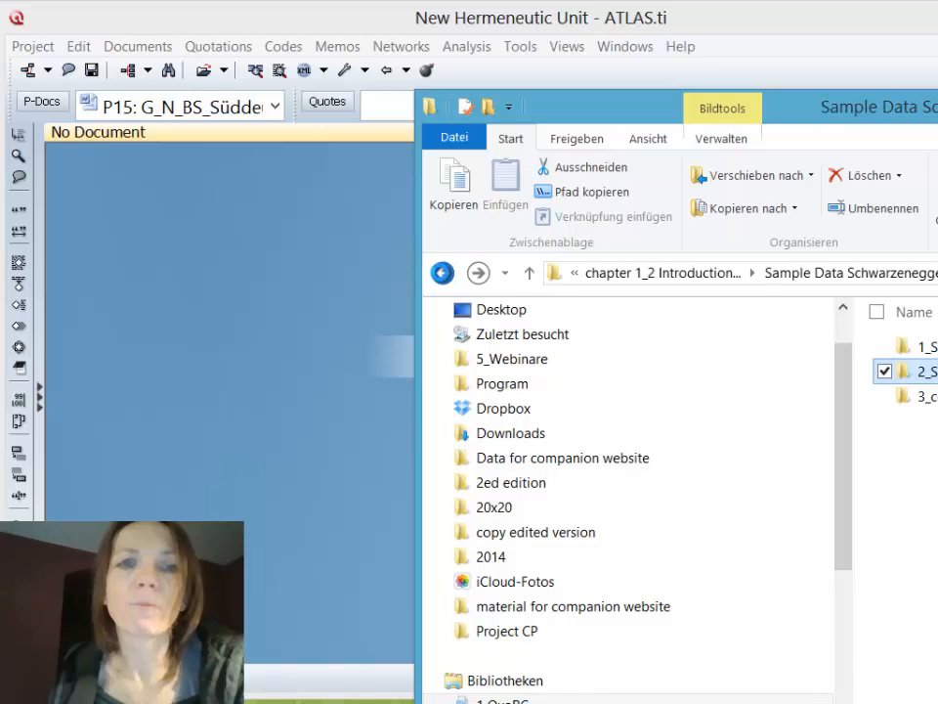
left_click(441, 273)
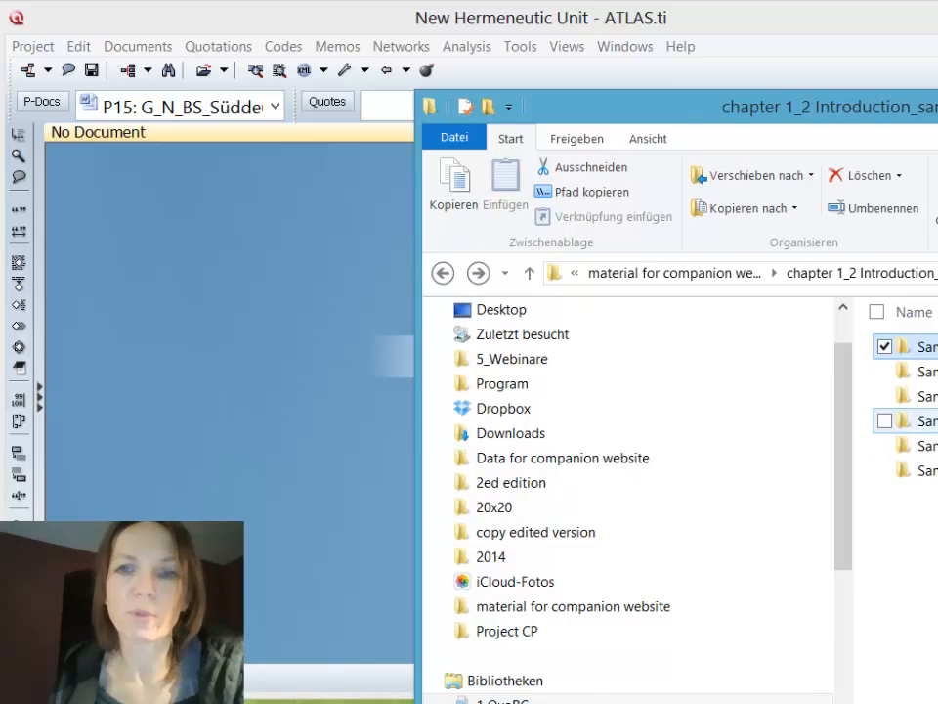
left_click(927, 371)
double_click(927, 372)
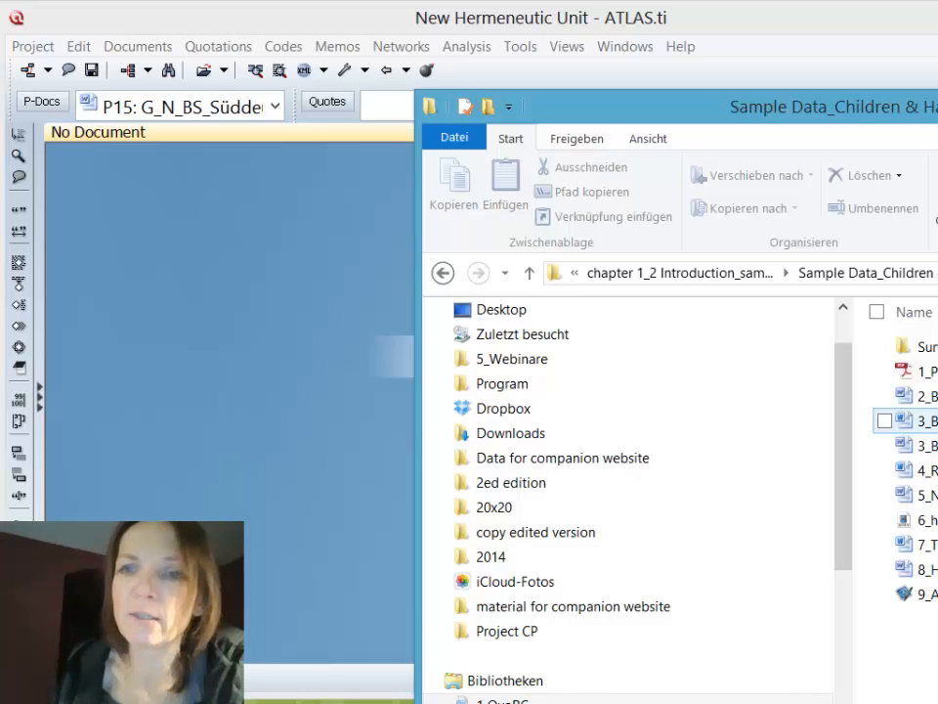
left_click(921, 427)
left_click_drag(921, 427, 350, 314)
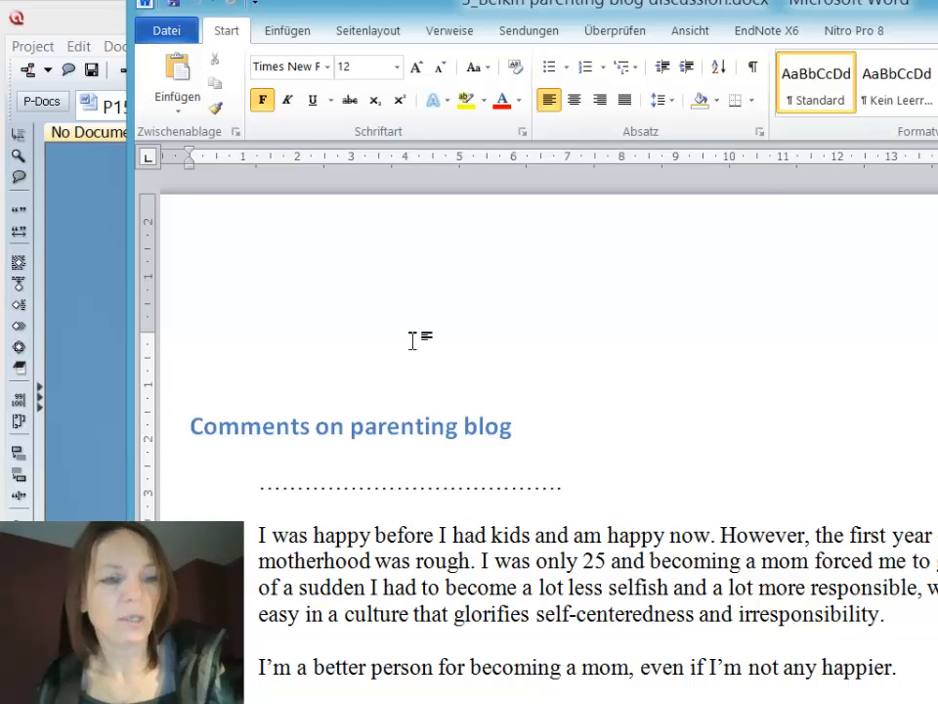
Copy the document's entire text, undo any accidental replacement, and close Word while keeping the copied content available to other applications
key("ctrl+a")
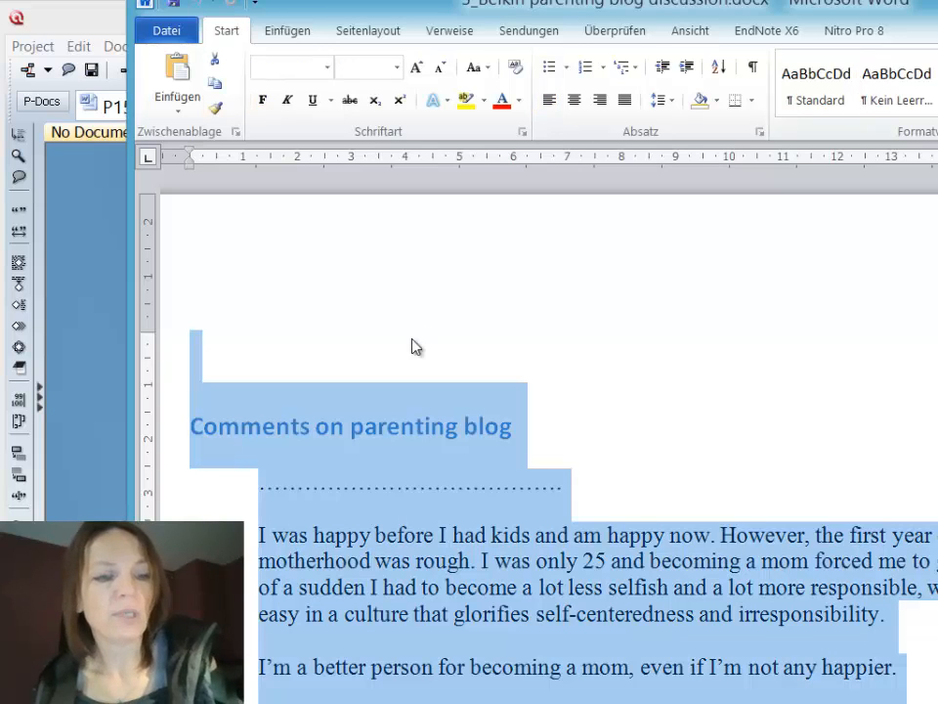
type("Project Setup")
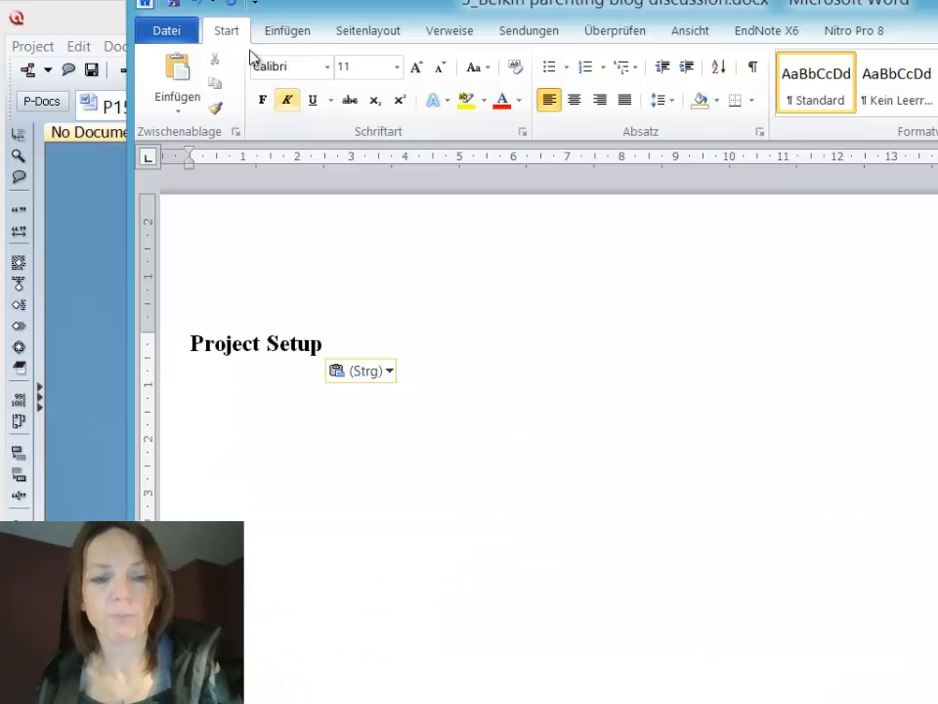
left_click(196, 12)
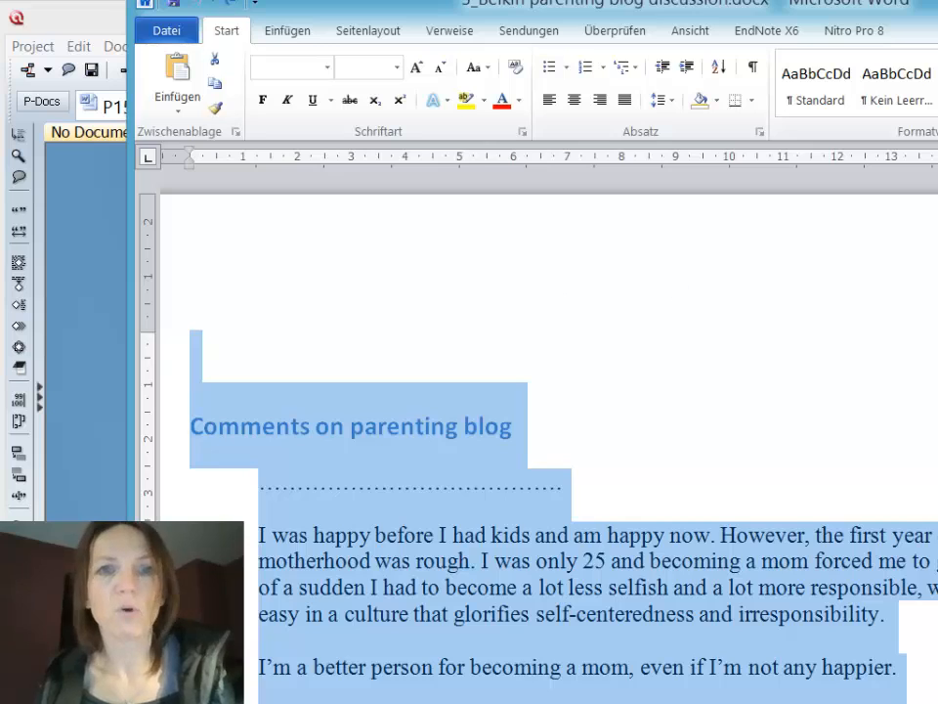
key("alt+F4")
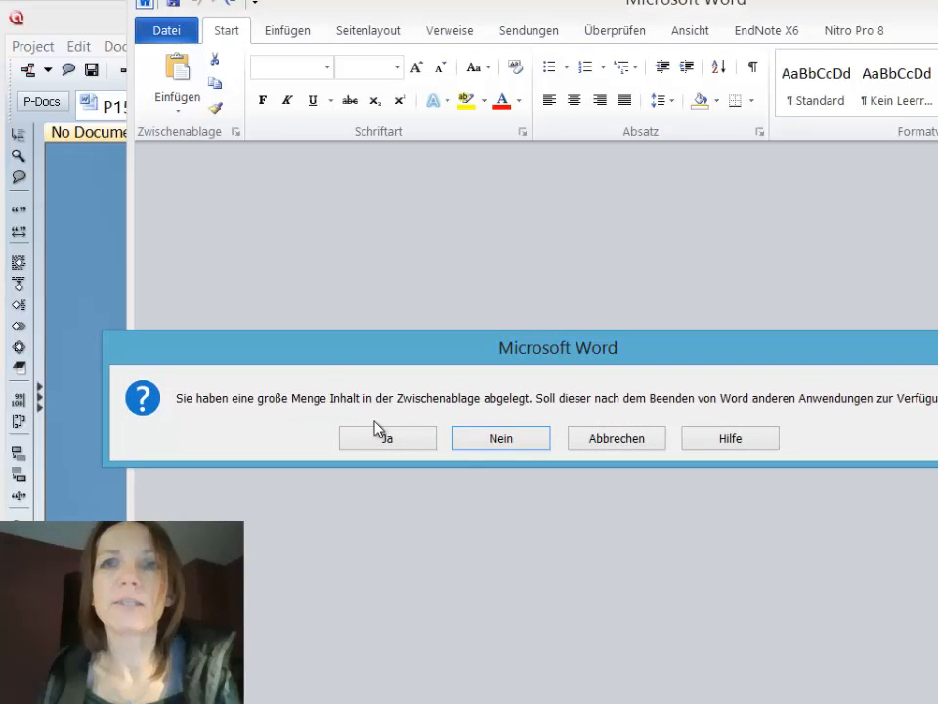
left_click(425, 447)
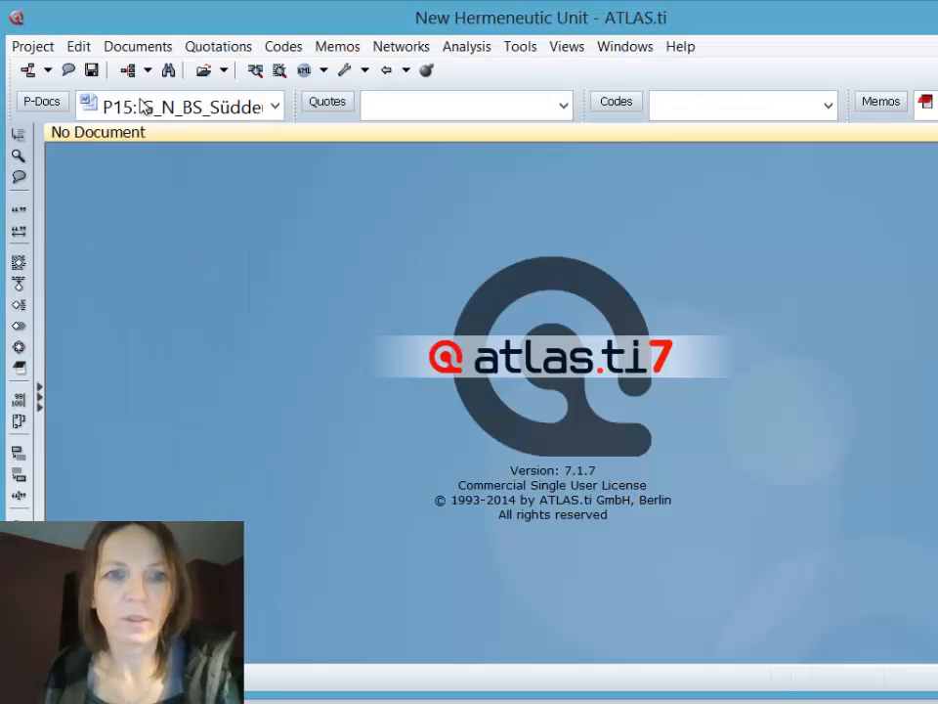
Start creating a new text document in the ATLAS.ti project
left_click(133, 49)
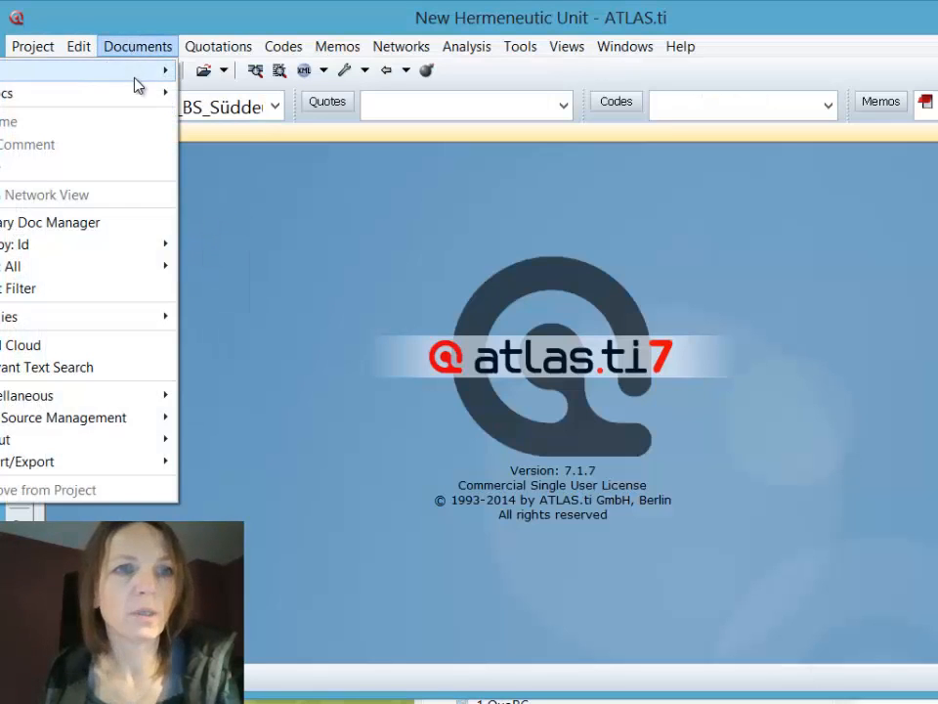
mouse_move(139, 80)
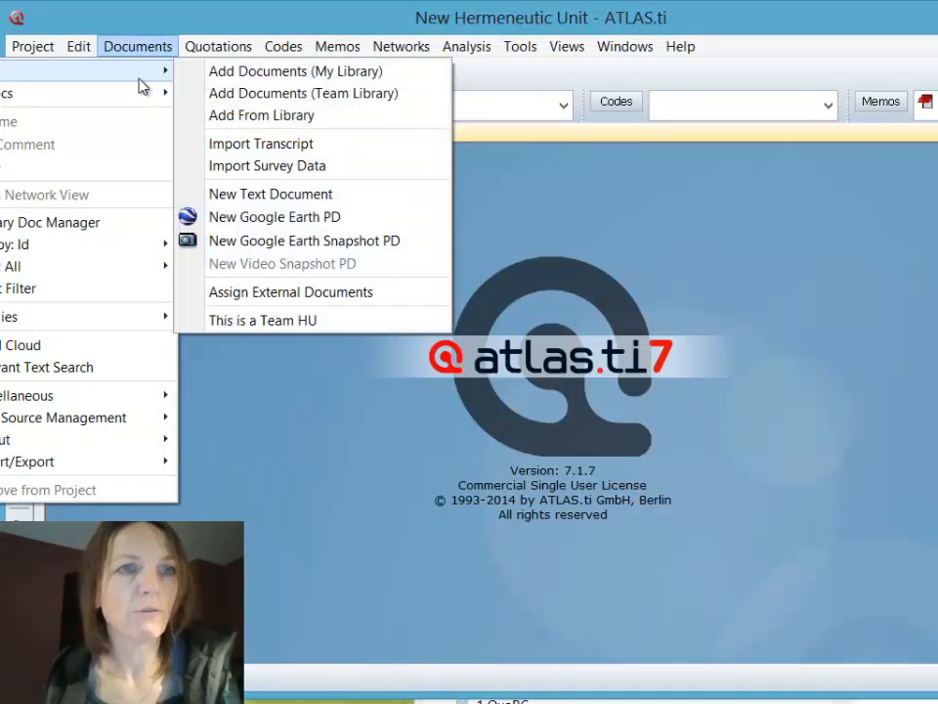
left_click(387, 196)
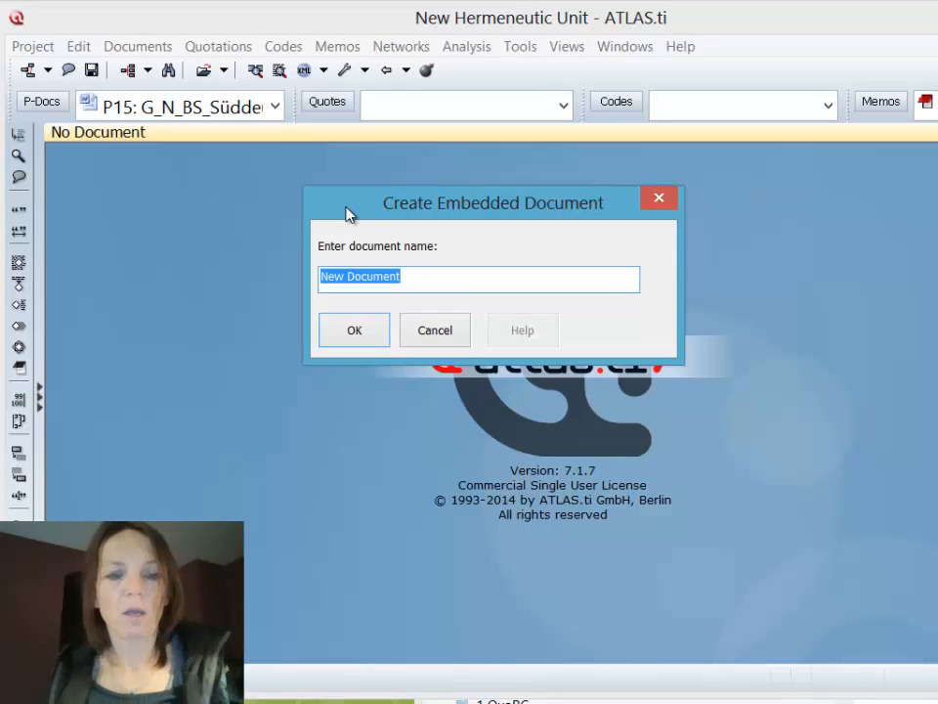
type("Belli")
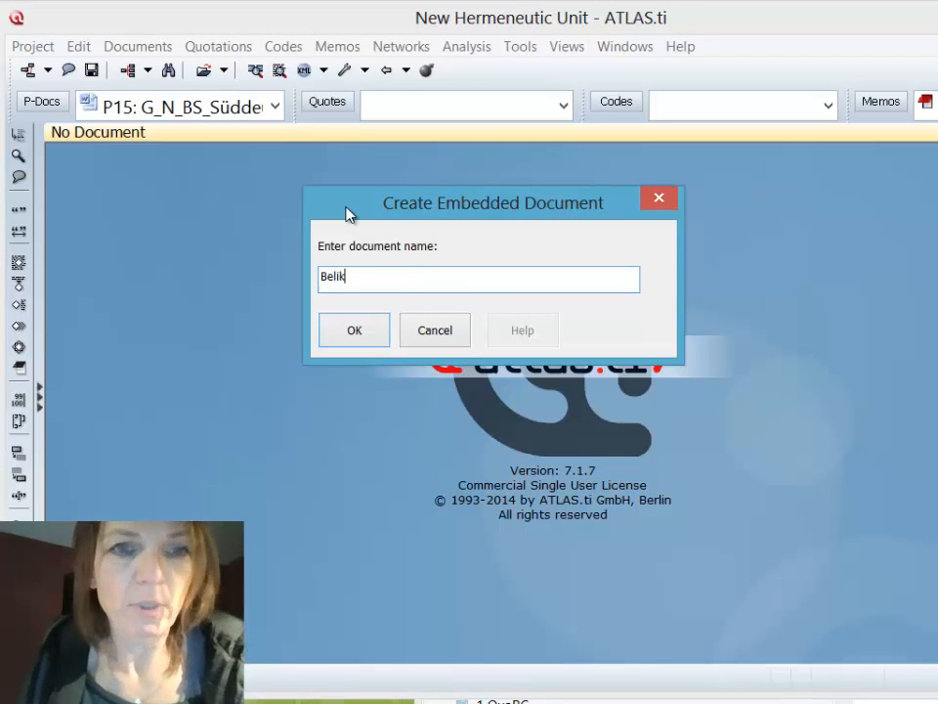
key("BackSpace")
key("BackSpace")
type("kin")
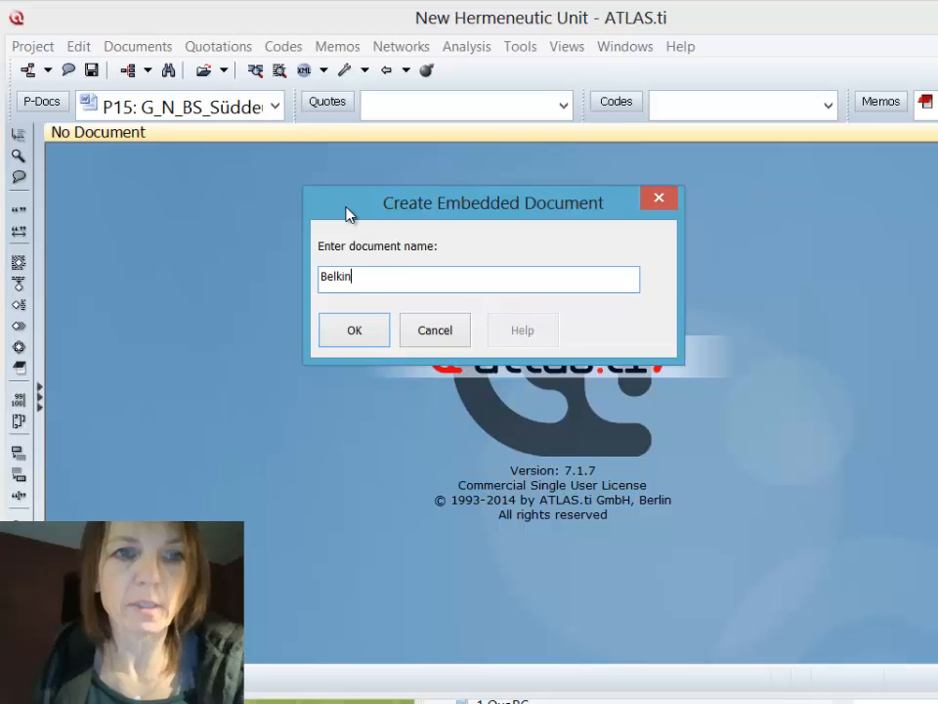
key("BackSpace")
key("BackSpace")
key("BackSpace")
key("BackSpace")
key("BackSpace")
key("BackSpace")
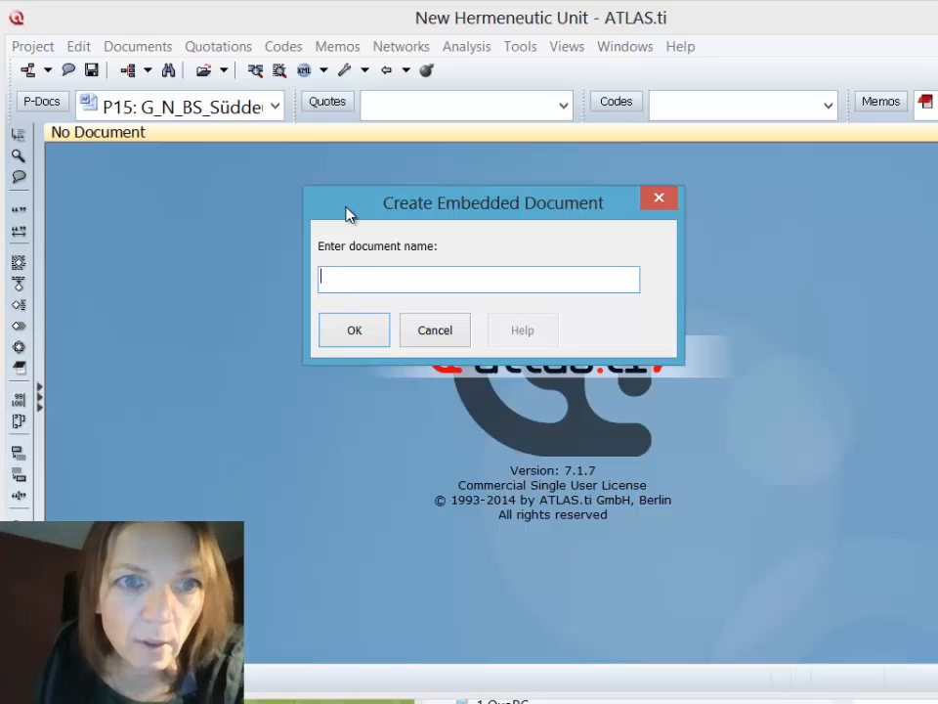
Create the embedded document under the name "comments on Belkin Blog" and paste the copied blog discussion text into it
type("comments on Be")
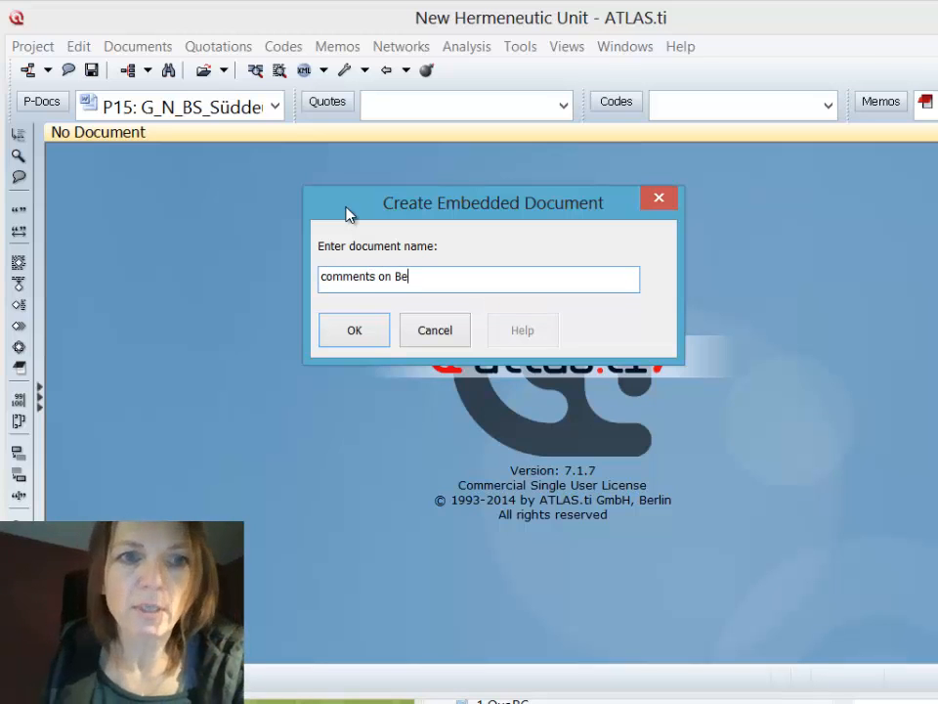
type("likin")
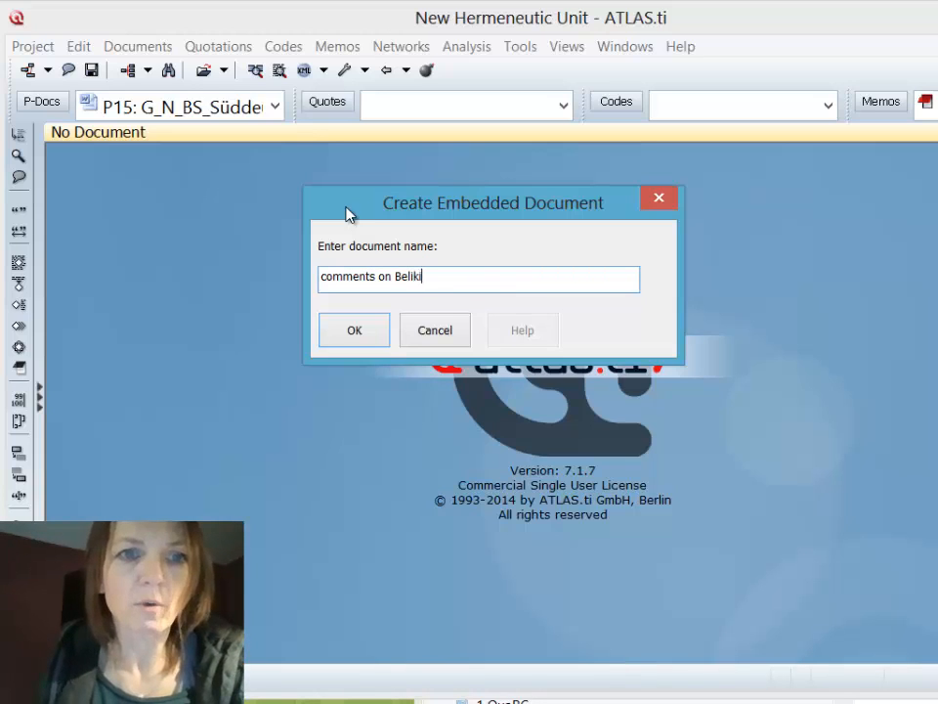
key("BackSpace")
key("BackSpace")
key("BackSpace")
key("BackSpace")
key("BackSpace")
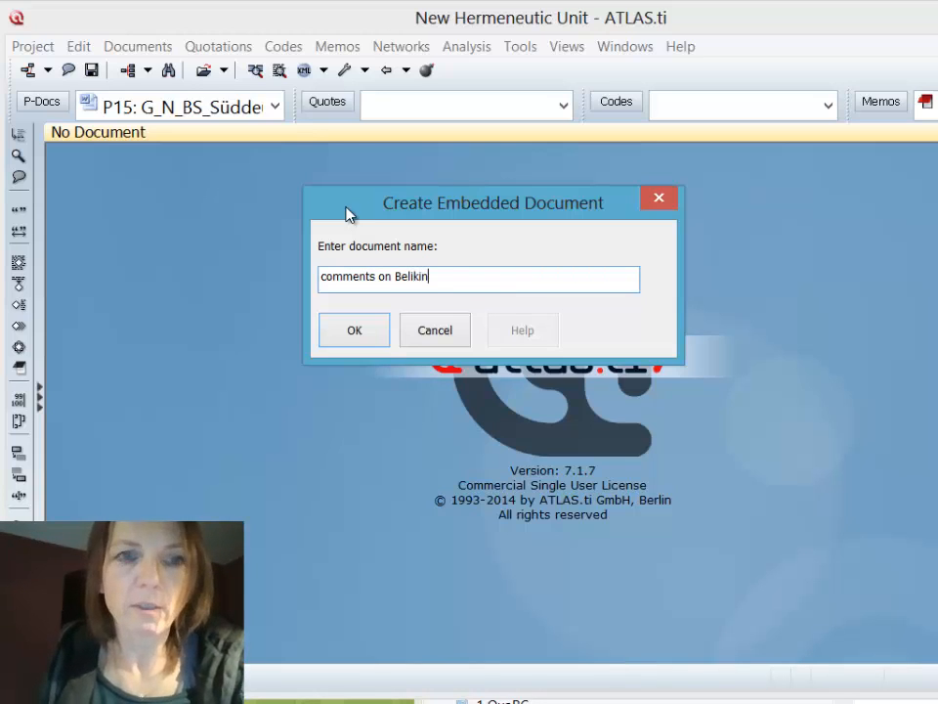
type("kin Blog")
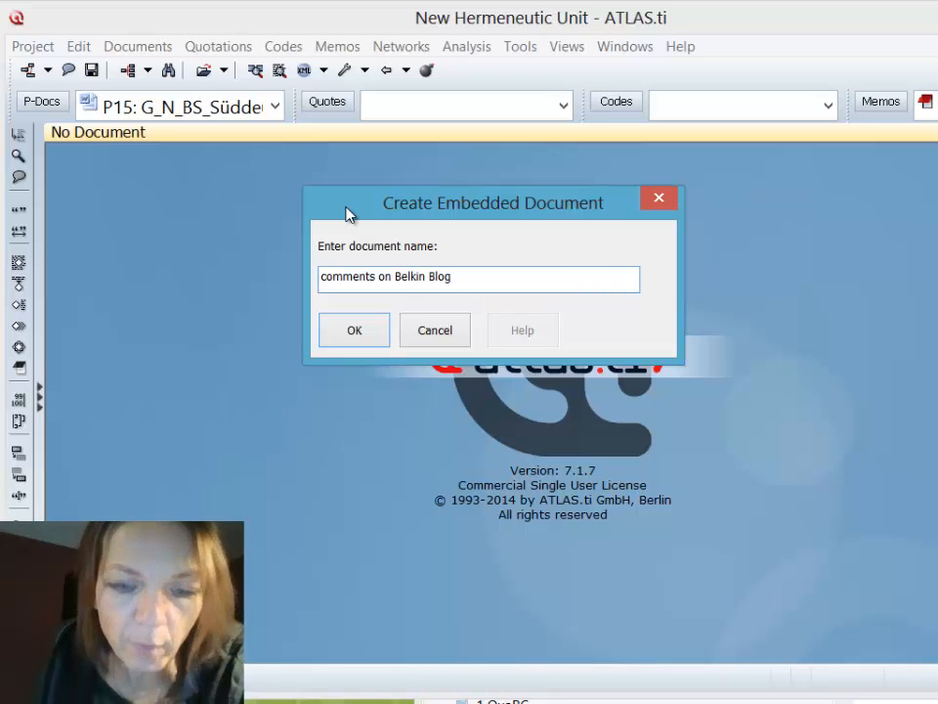
key("Return")
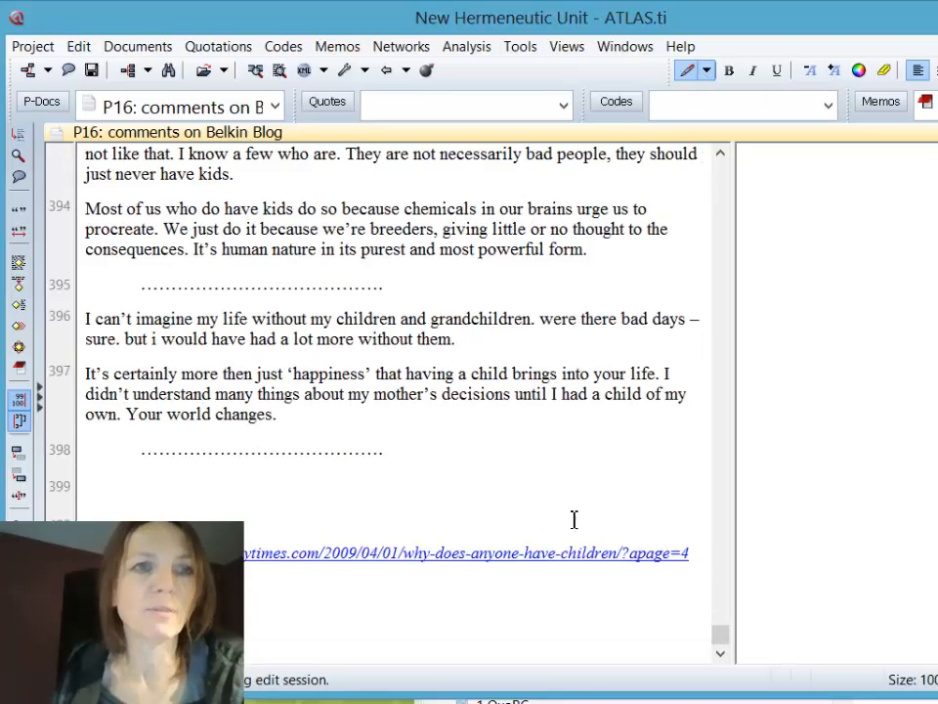
Return to the beginning of the pasted text, then save the document and leave edit mode
left_click_drag(725, 637, 775, 163)
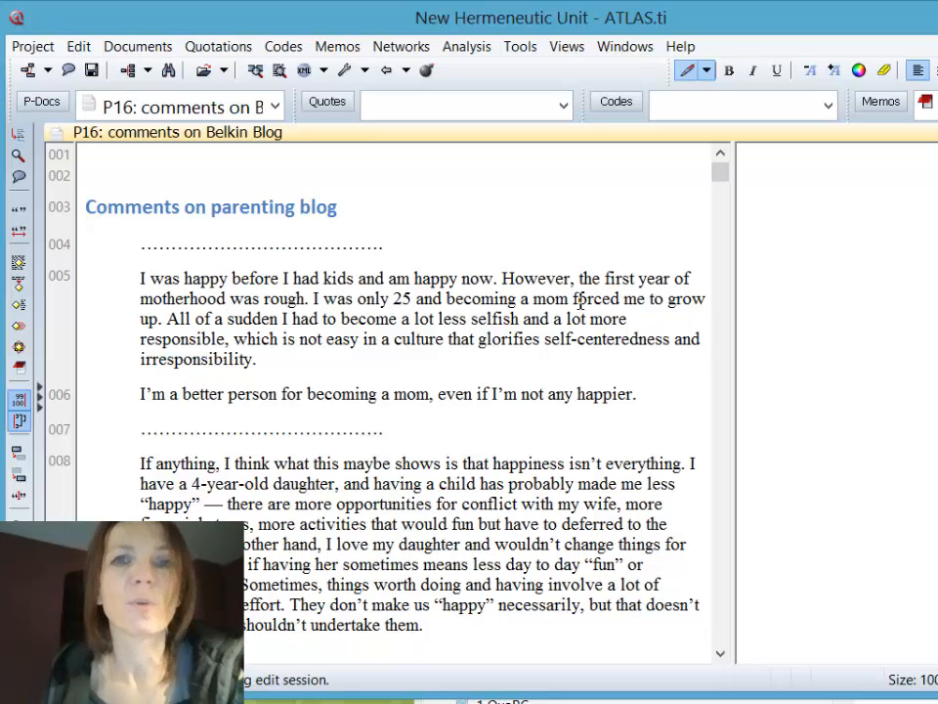
left_click(707, 70)
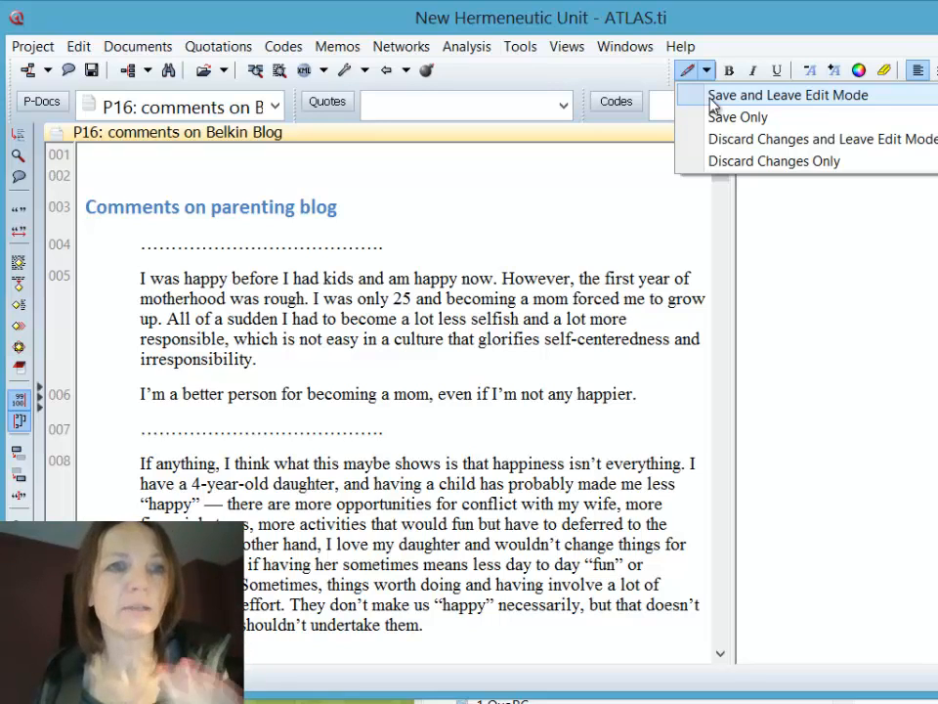
left_click(711, 97)
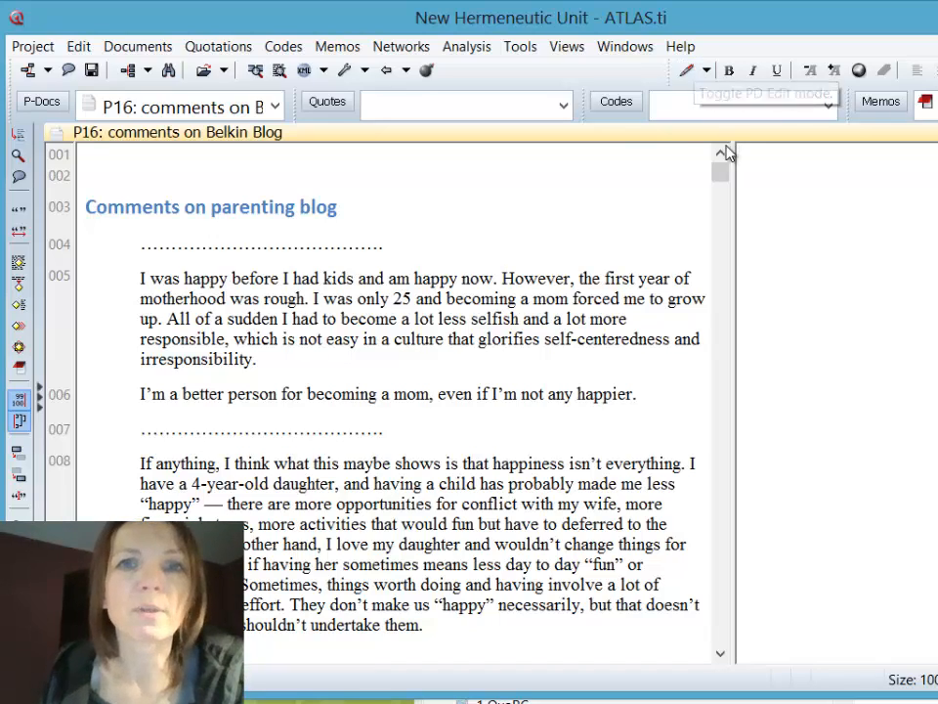
Highlight the first blog comment's opening paragraph in the embedded document and clear the selection again
mouse_move(725, 173)
left_mouse_down()
mouse_move(726, 205)
mouse_move(723, 169)
left_mouse_up()
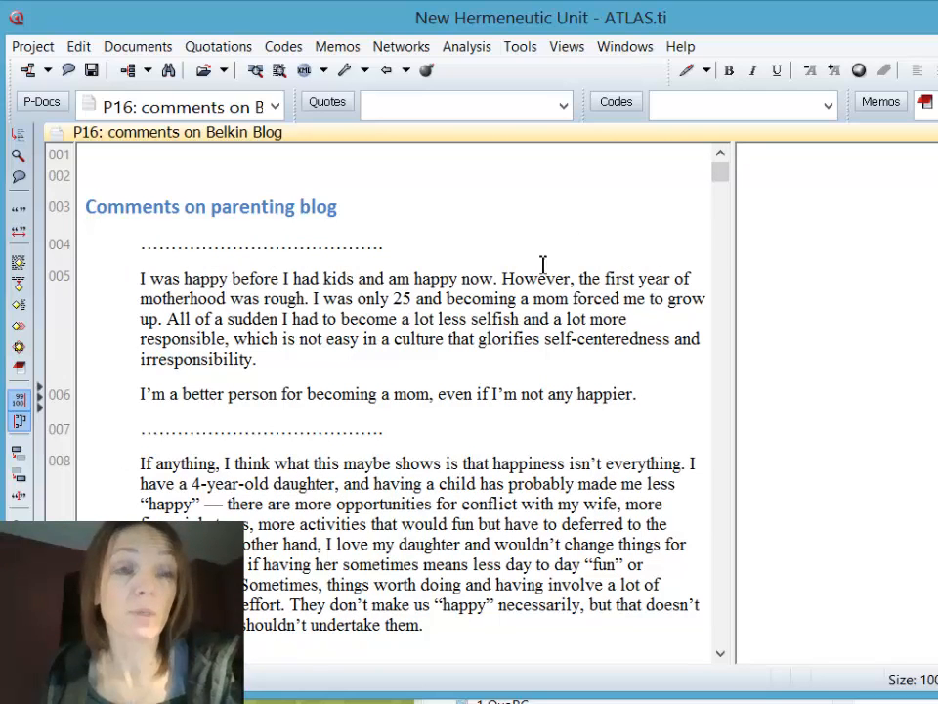
left_click_drag(141, 278, 328, 361)
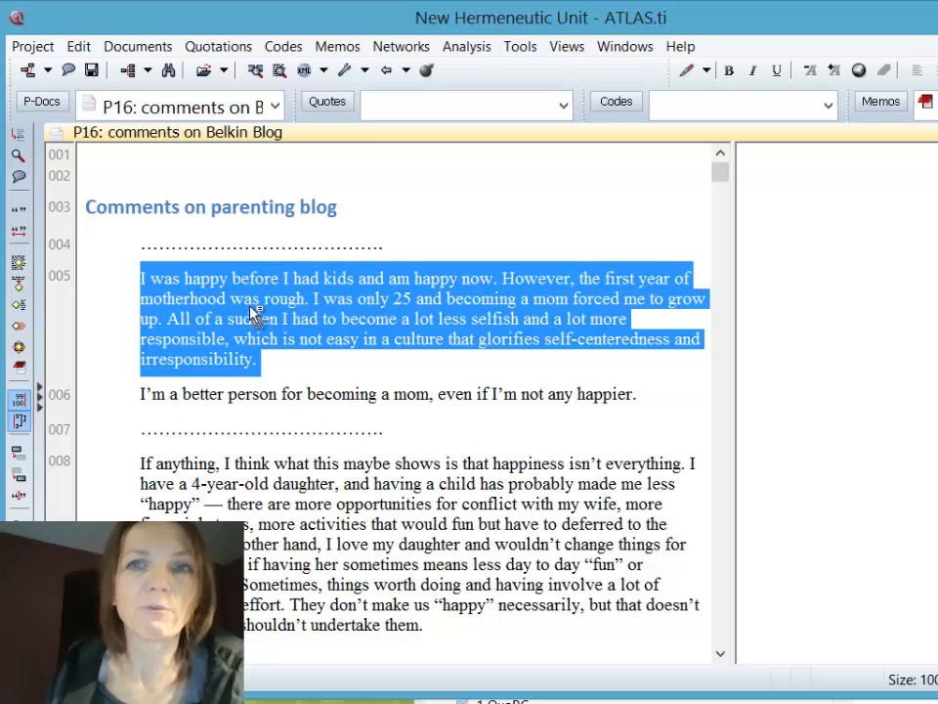
left_click(368, 244)
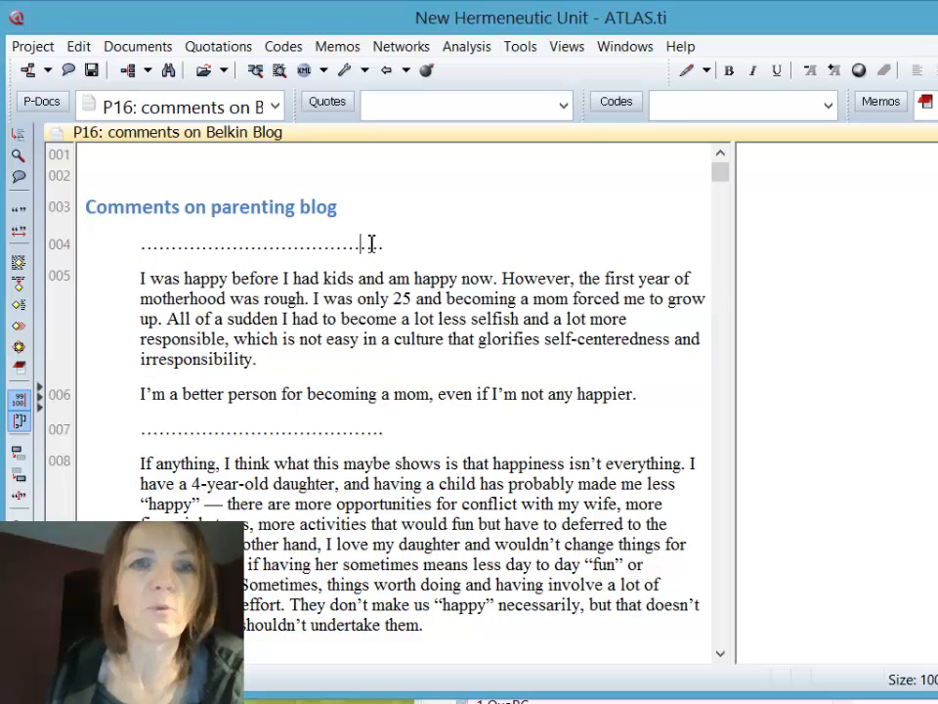
Add two empty lines below the heading "Comments on parenting blog" in edit mode, then save and leave edit mode
left_click(688, 73)
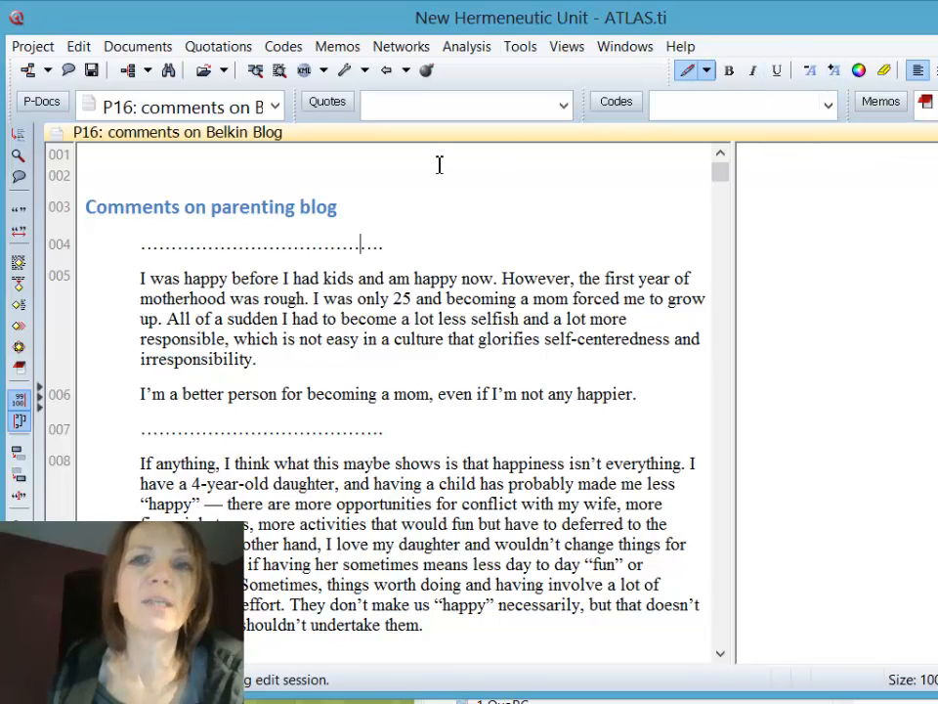
left_click(421, 207)
key("Return")
key("Return")
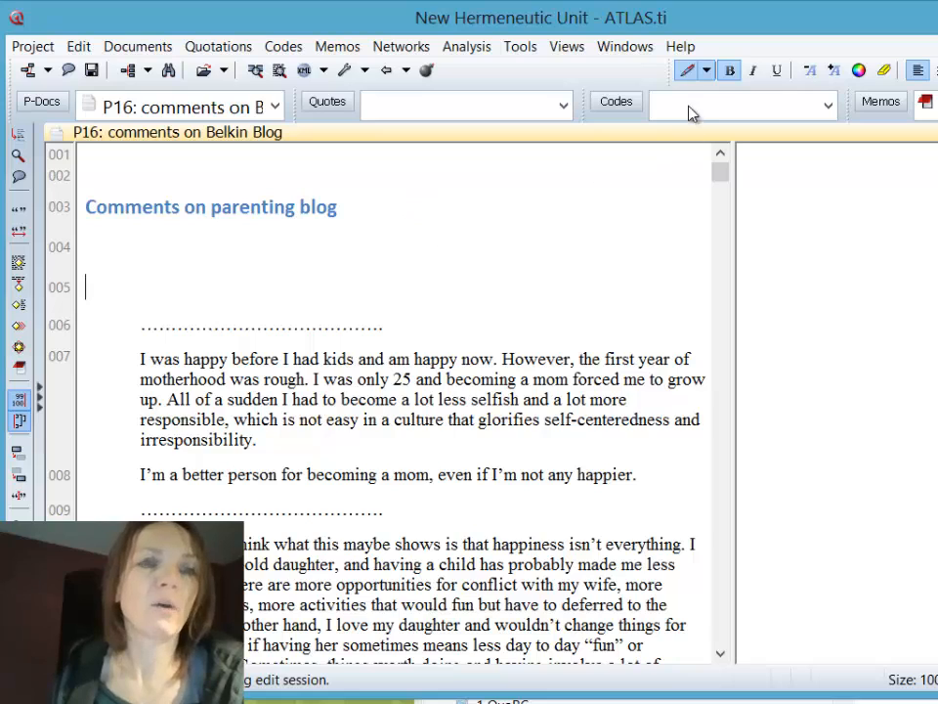
left_click(707, 72)
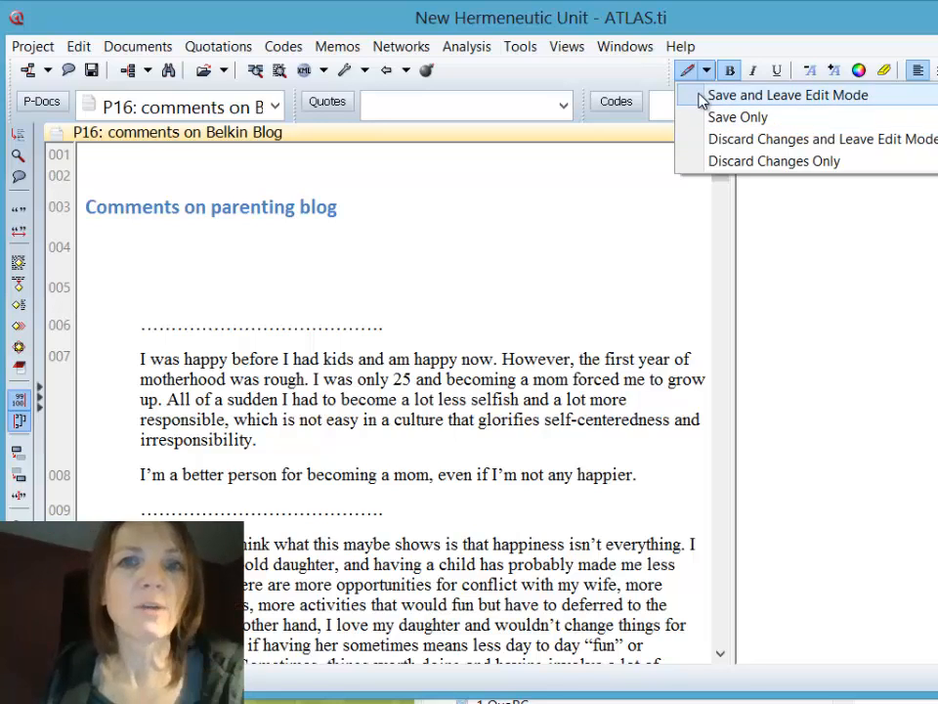
left_click(743, 94)
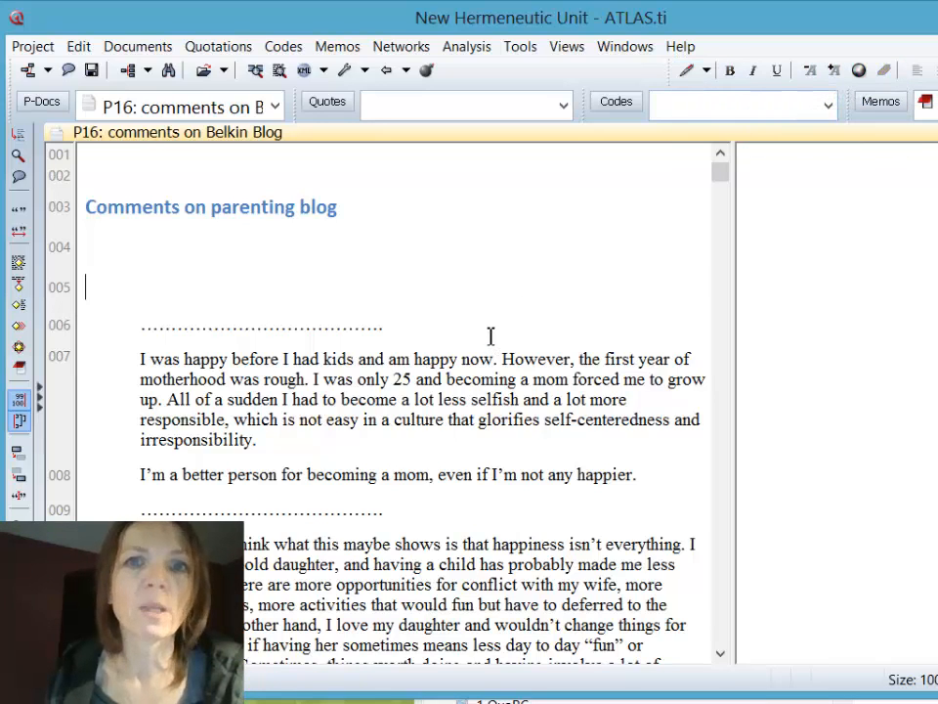
Save the project as "Sample project" in the "material for companion website" folder
left_click(92, 73)
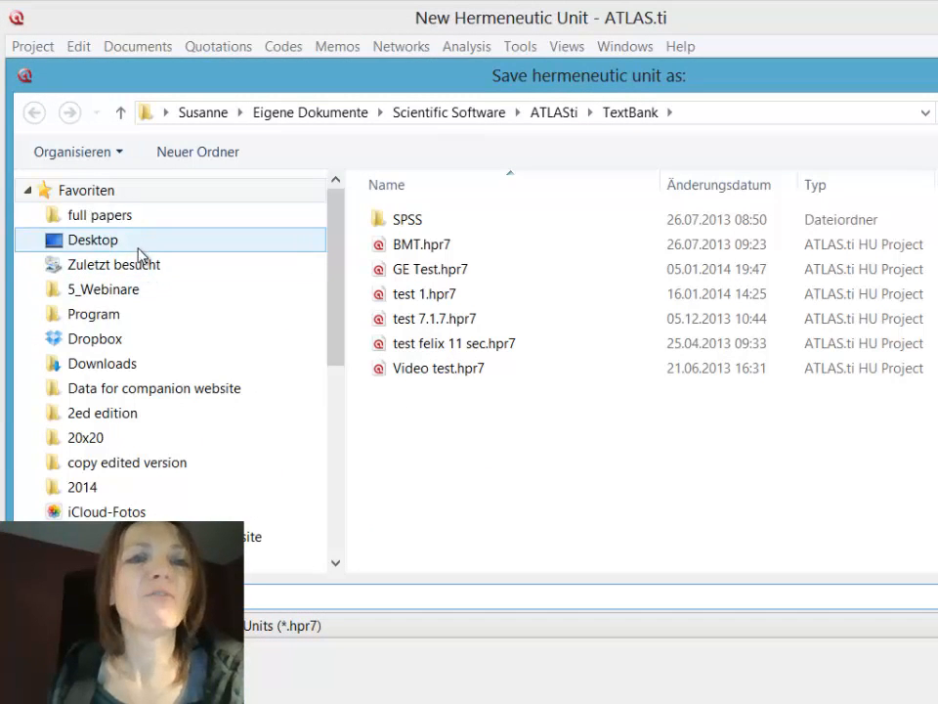
left_click(279, 537)
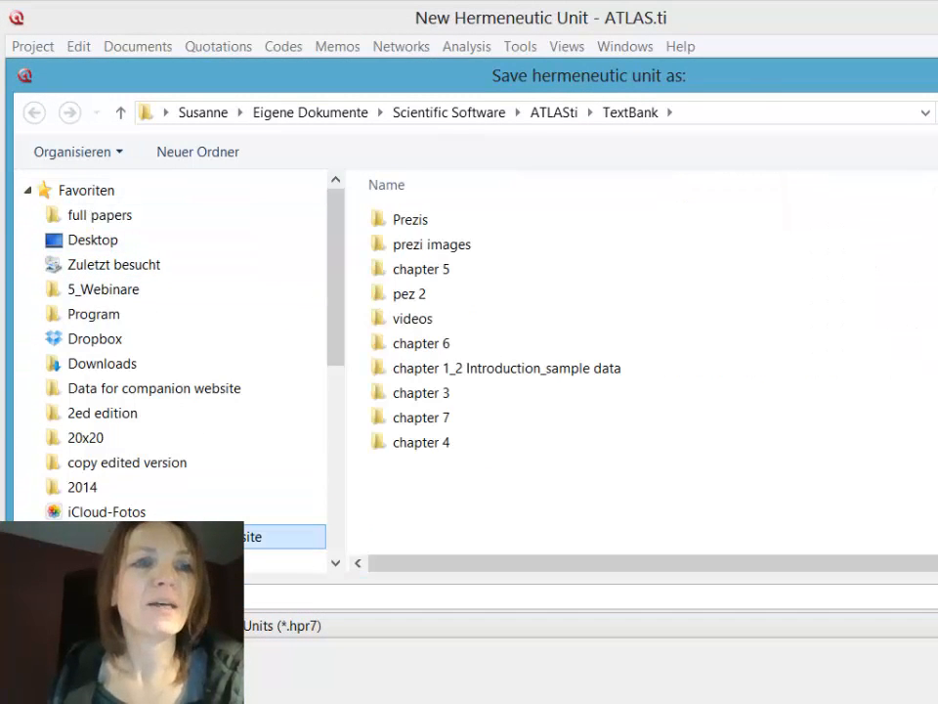
left_click(391, 599)
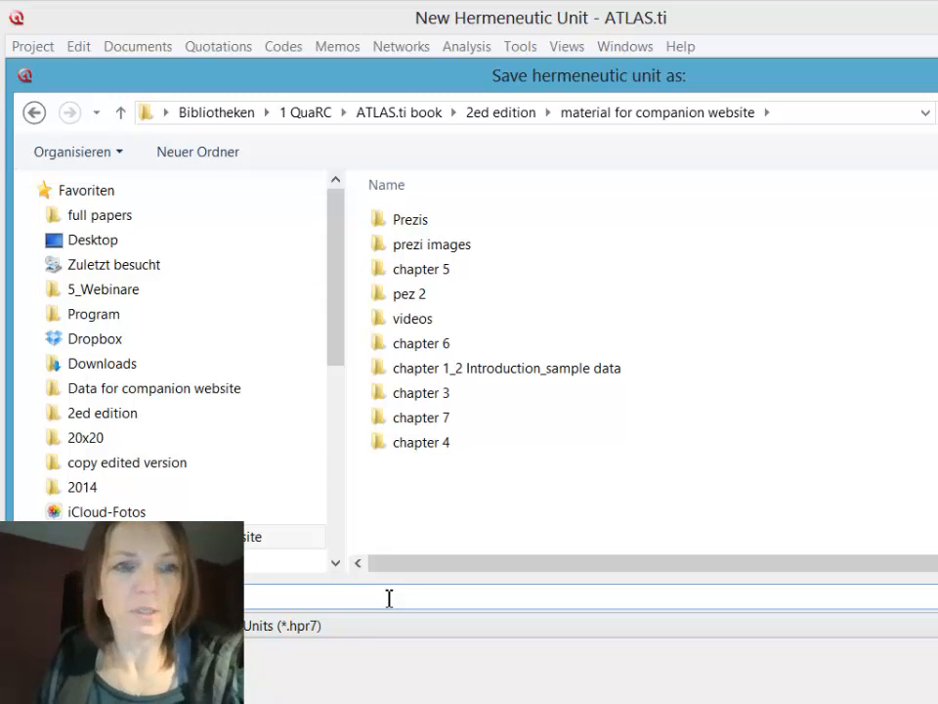
type("ect")
key("Return")
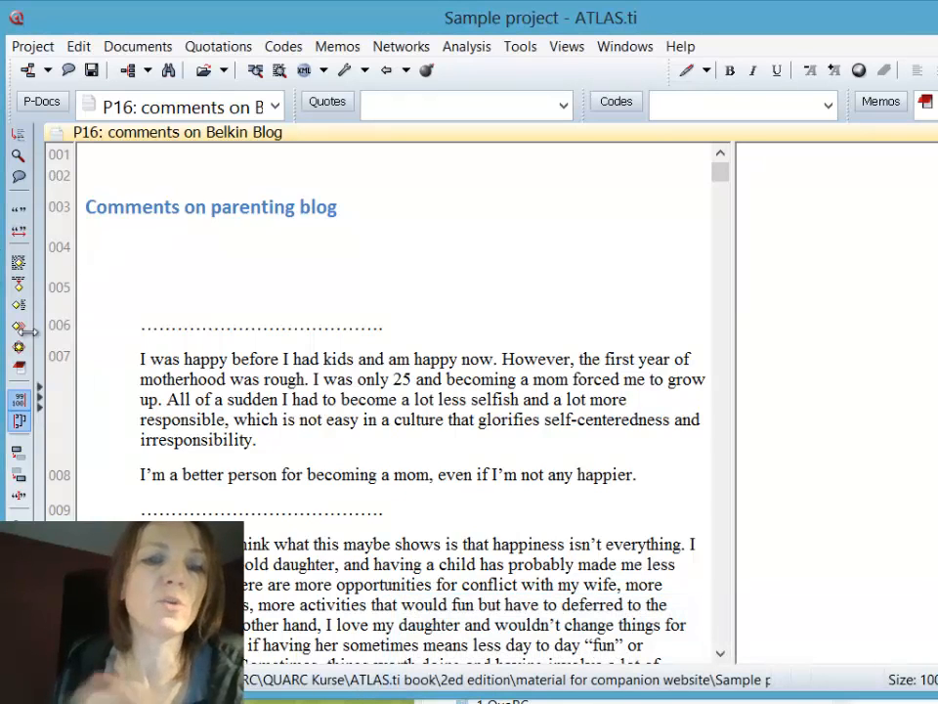
Examine the location and origin of the project's documents in the Primary Doc Manager, then close it
left_click(29, 101)
left_click_drag(226, 211, 211, 263)
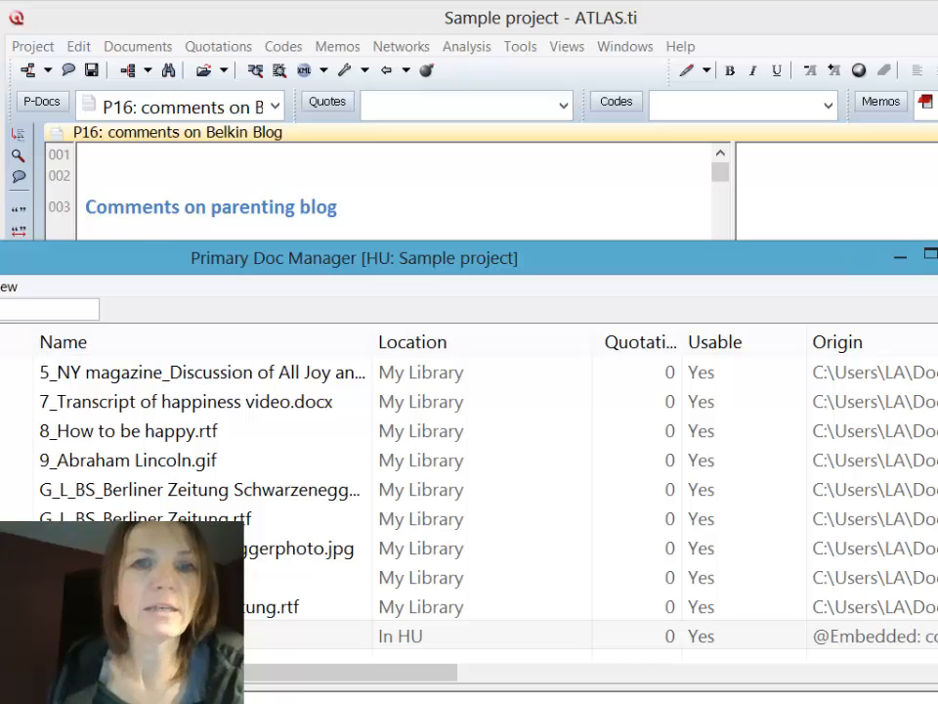
left_click(937, 255)
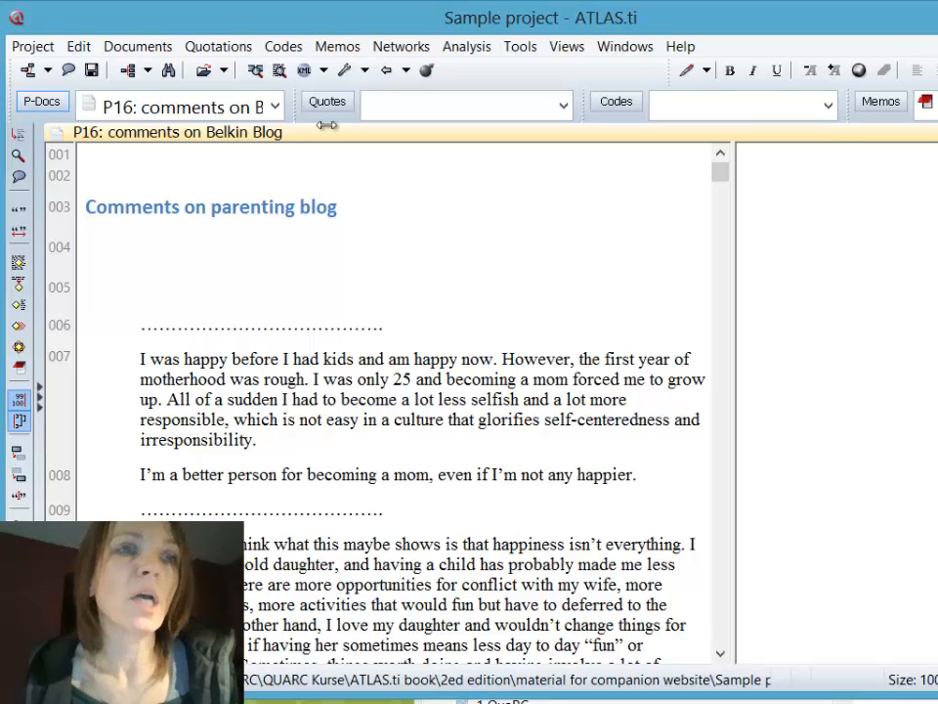
left_click(33, 47)
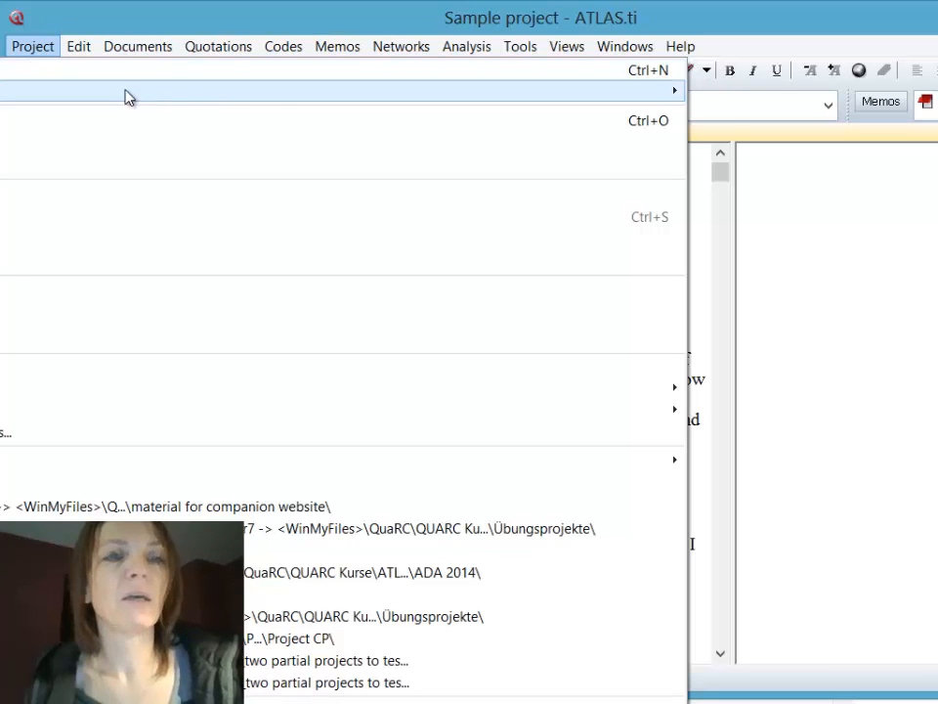
left_click(210, 21)
left_click_drag(209, 21, 524, 37)
left_click(368, 61)
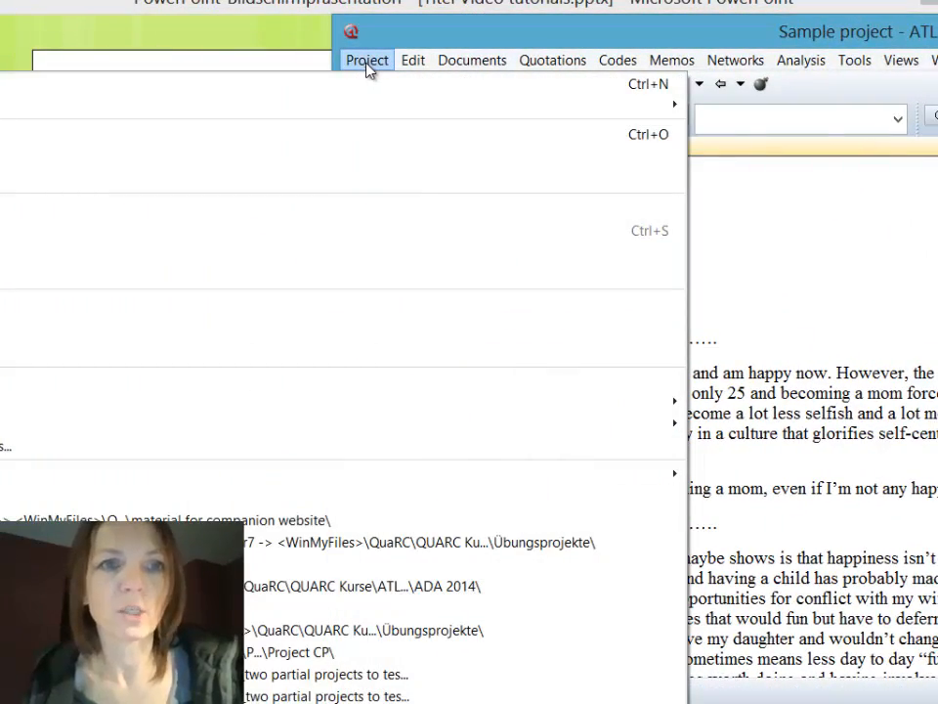
left_click_drag(418, 30, 659, 39)
left_click(609, 71)
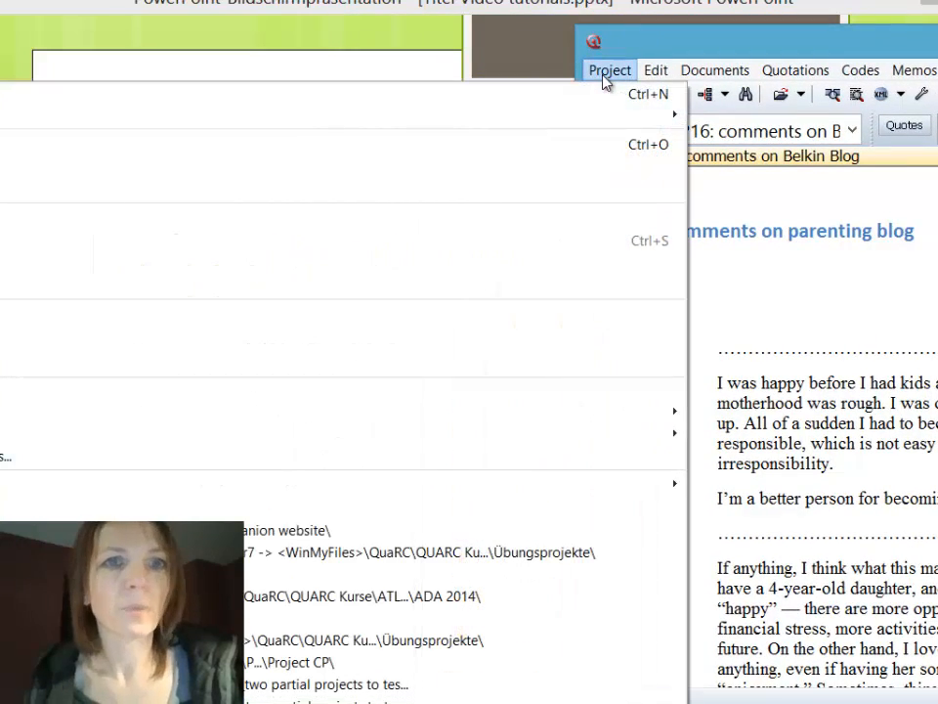
left_click_drag(634, 35, 60, 14)
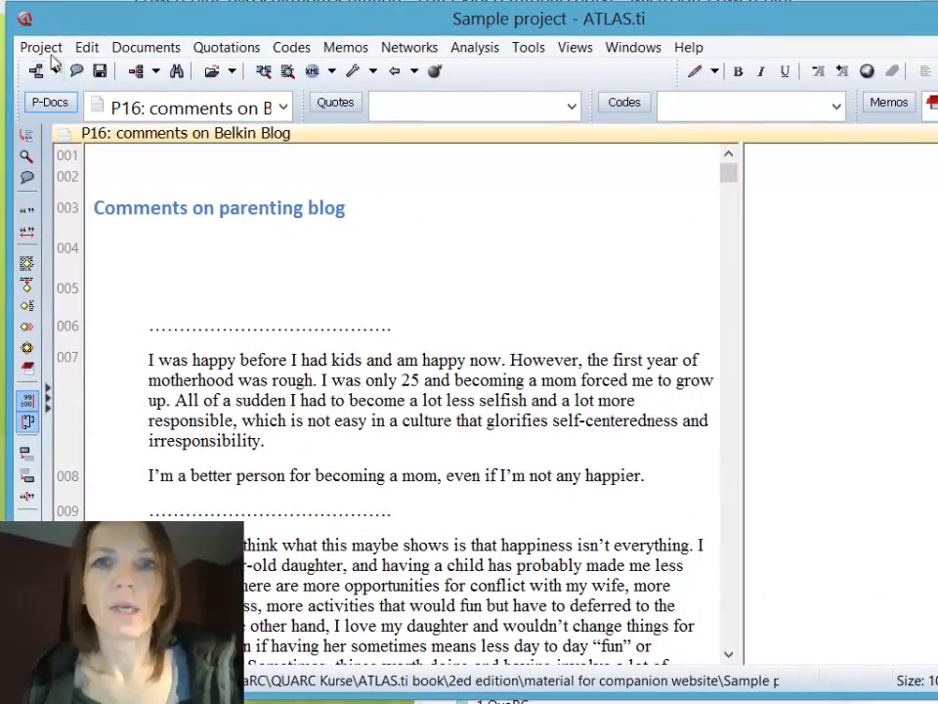
left_click(39, 49)
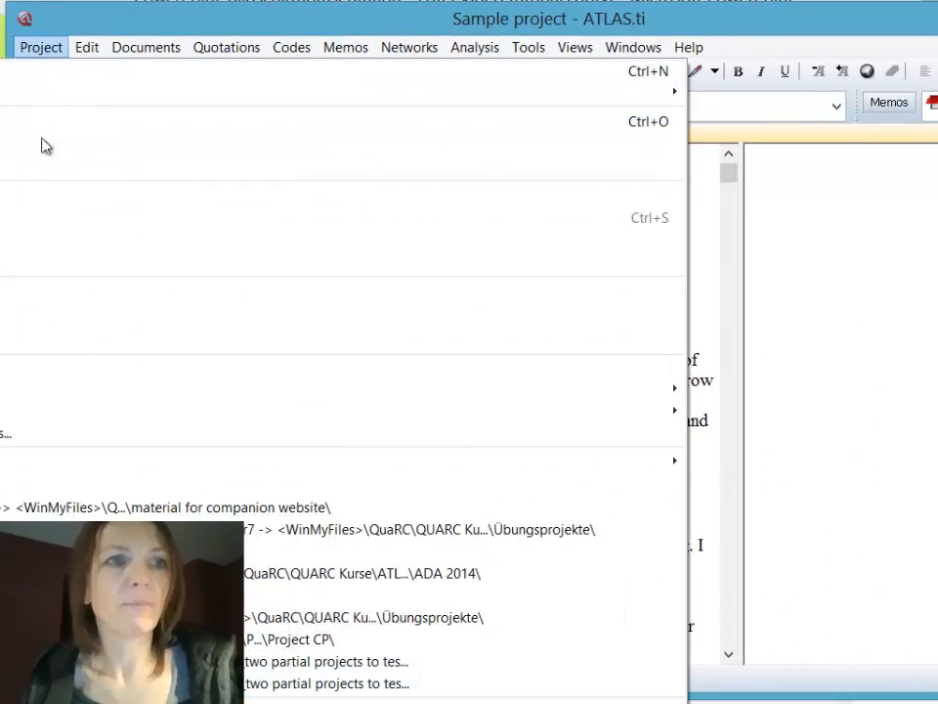
Create a copy bundle without the video "6_happiness proverbs" and save it under the suggested name in the "material for companion website" folder
left_click(529, 46)
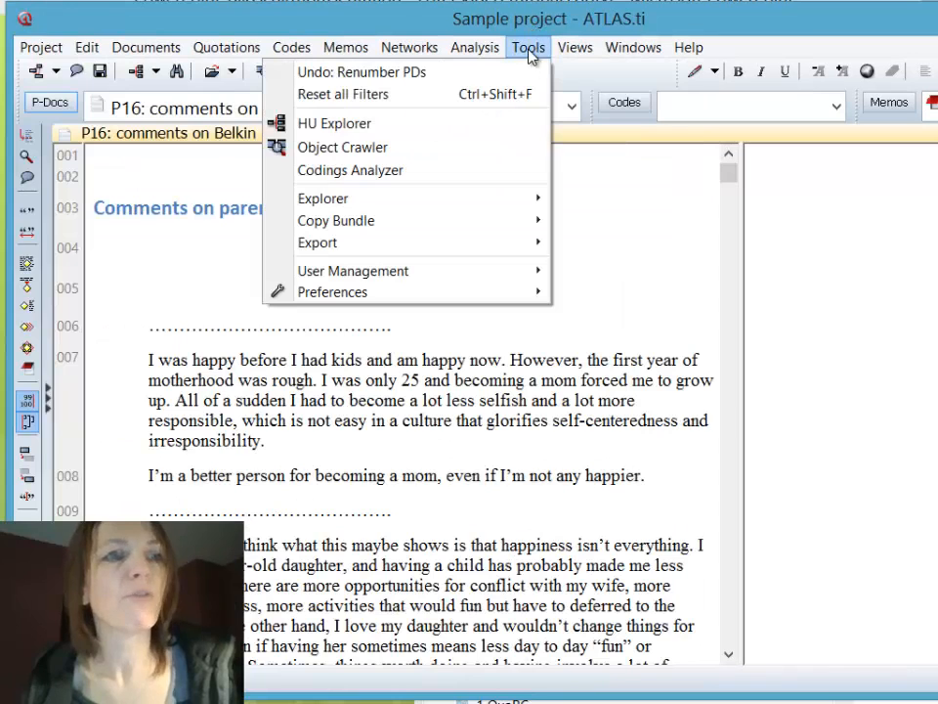
mouse_move(529, 227)
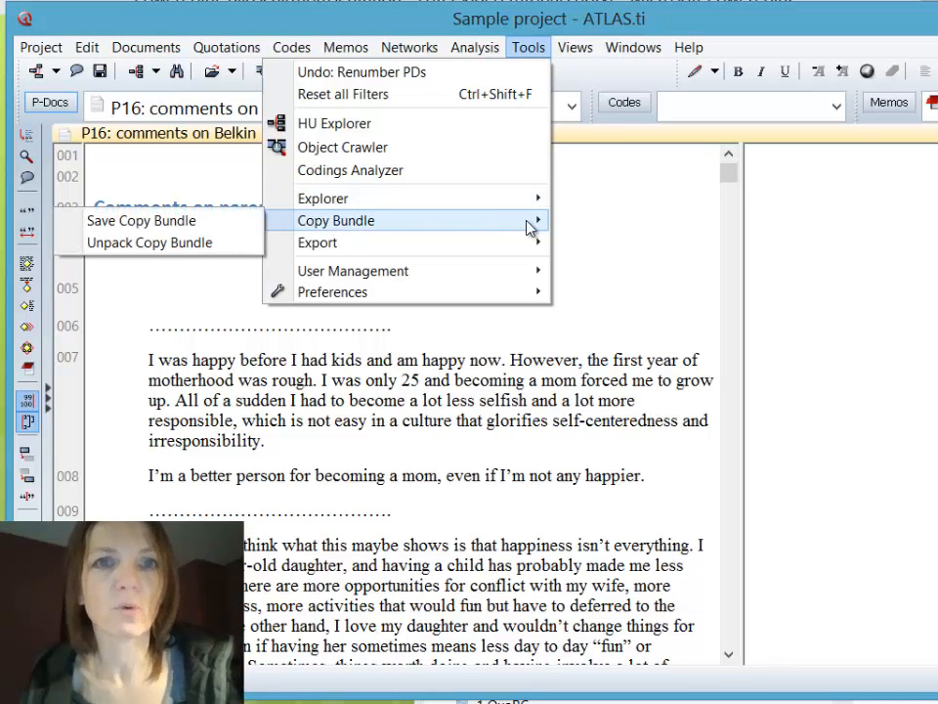
left_click(206, 223)
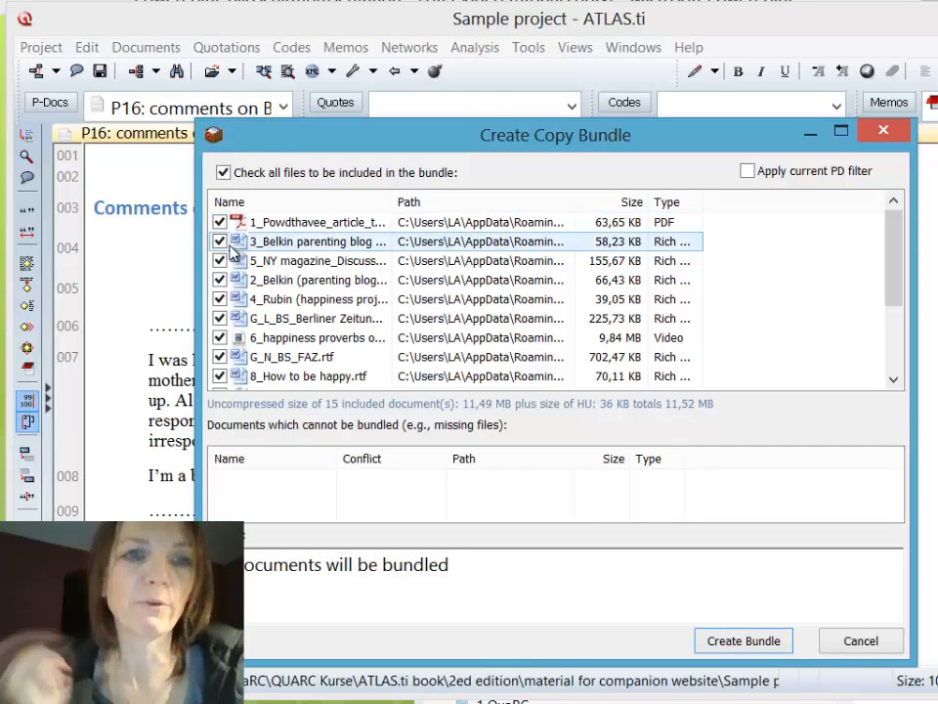
left_click(223, 337)
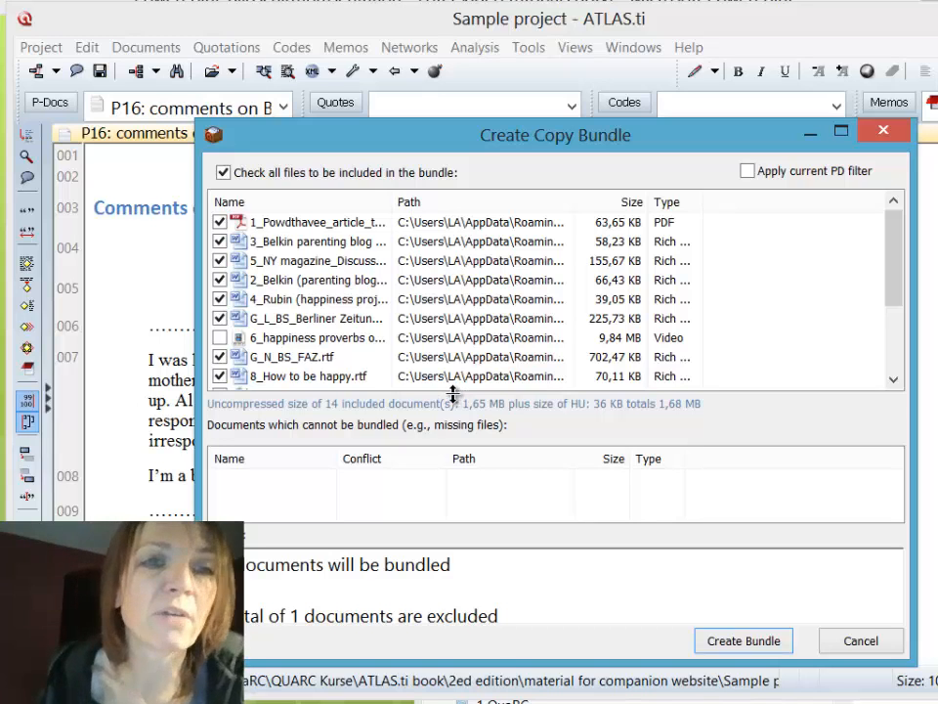
left_click(738, 645)
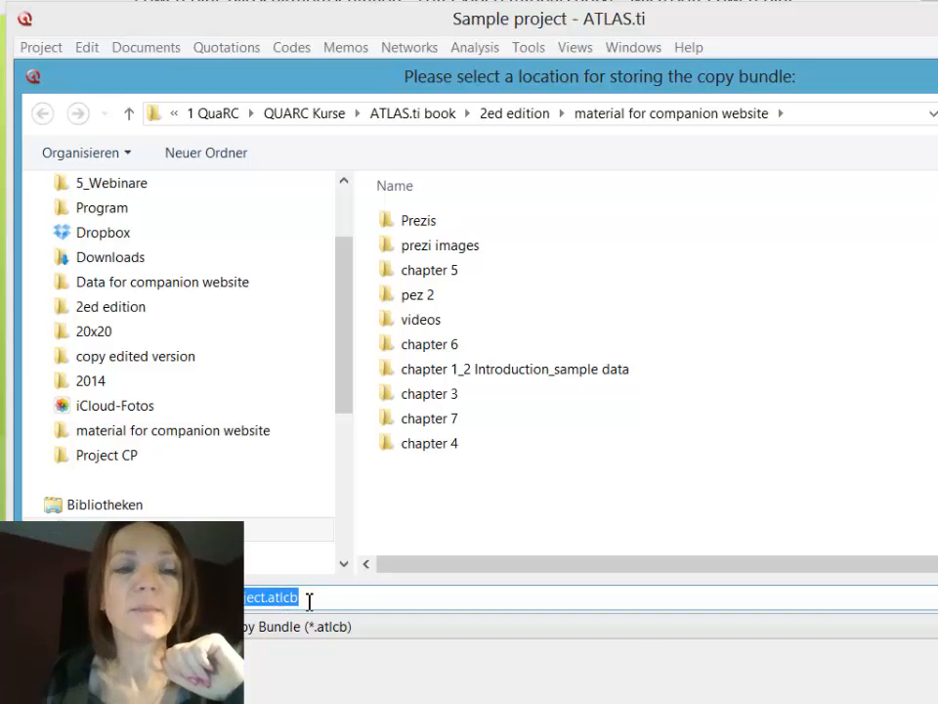
key("Return")
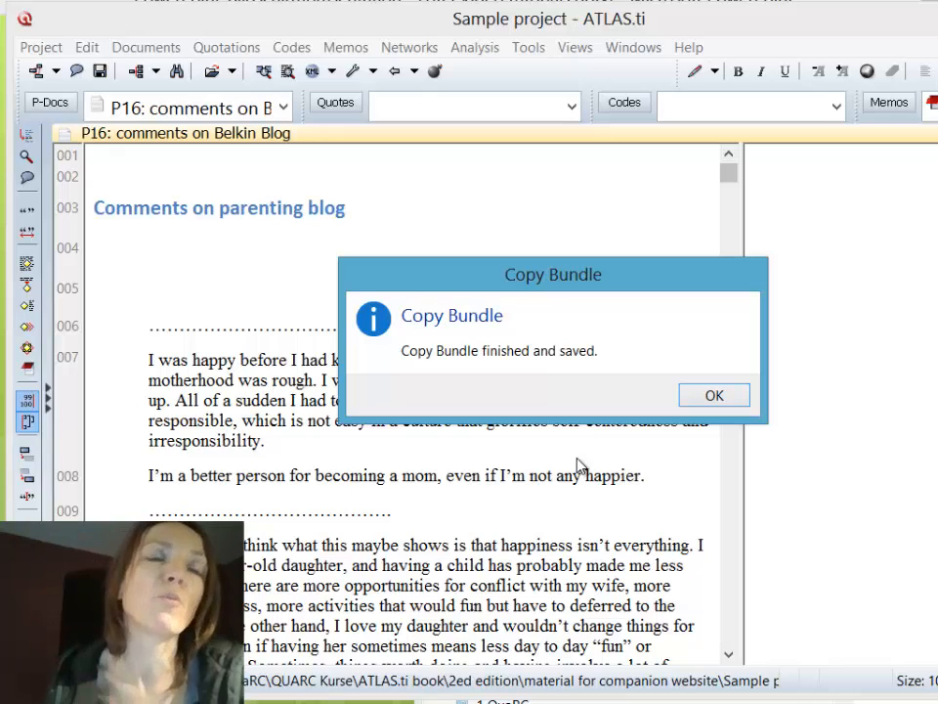
left_click(715, 395)
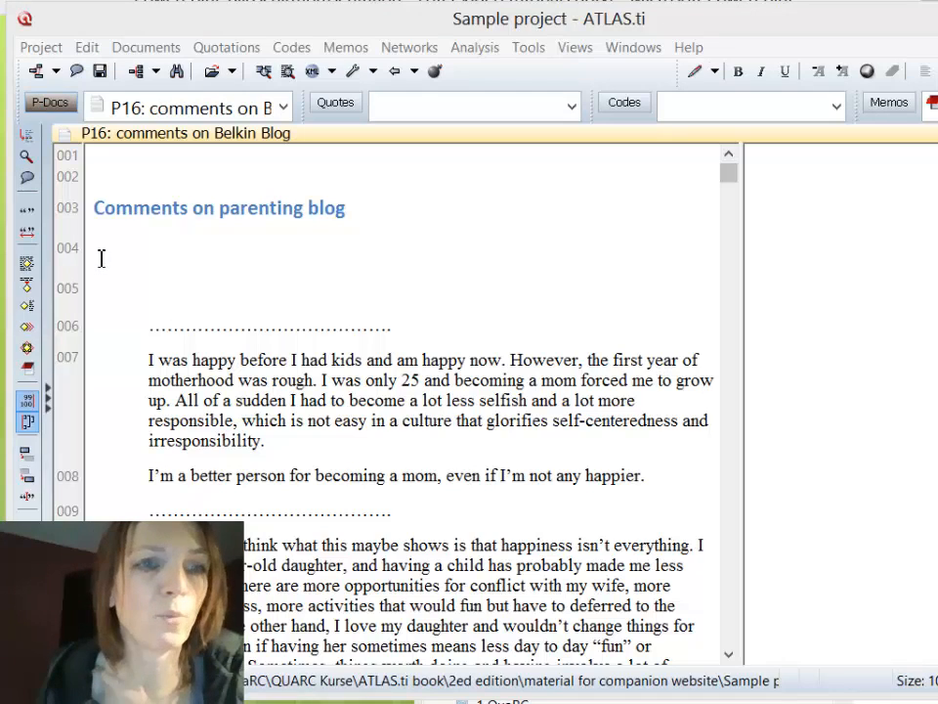
Compare the storage location of "comments on Belkin Blog" with the library documents in the Primary Doc Manager, then close the manager
left_click_drag(105, 255, 243, 36)
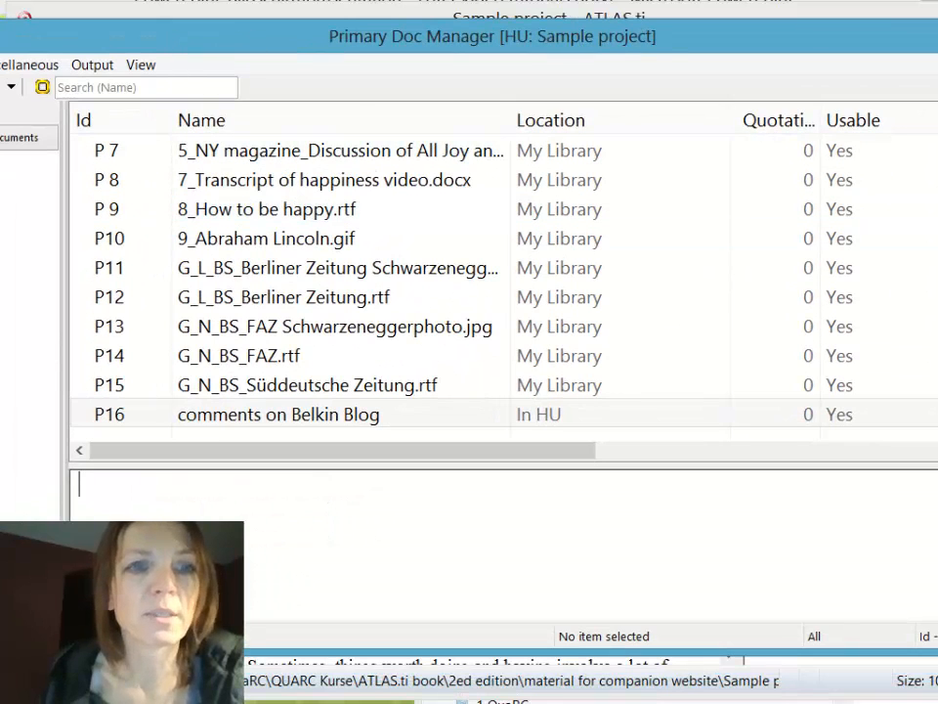
left_click_drag(0, 181, 34, 183)
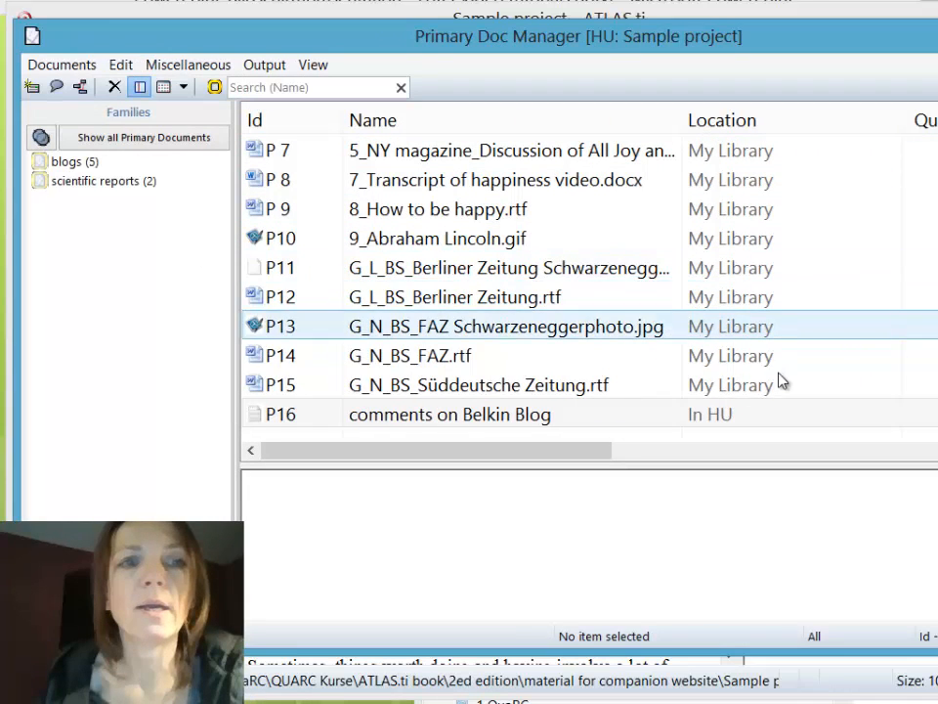
left_click(707, 422)
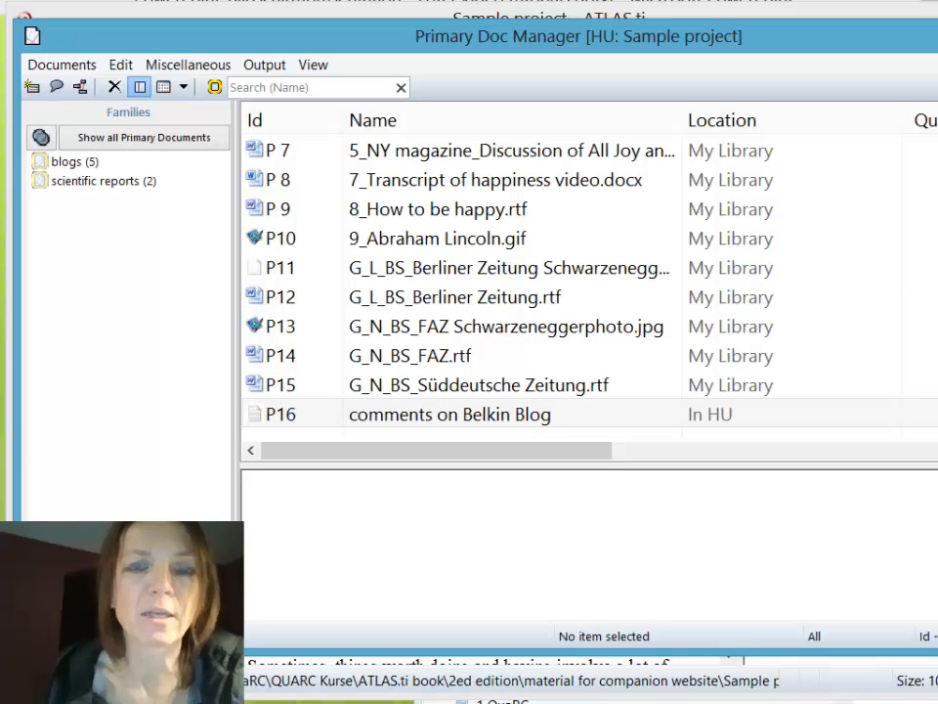
key("alt+F4")
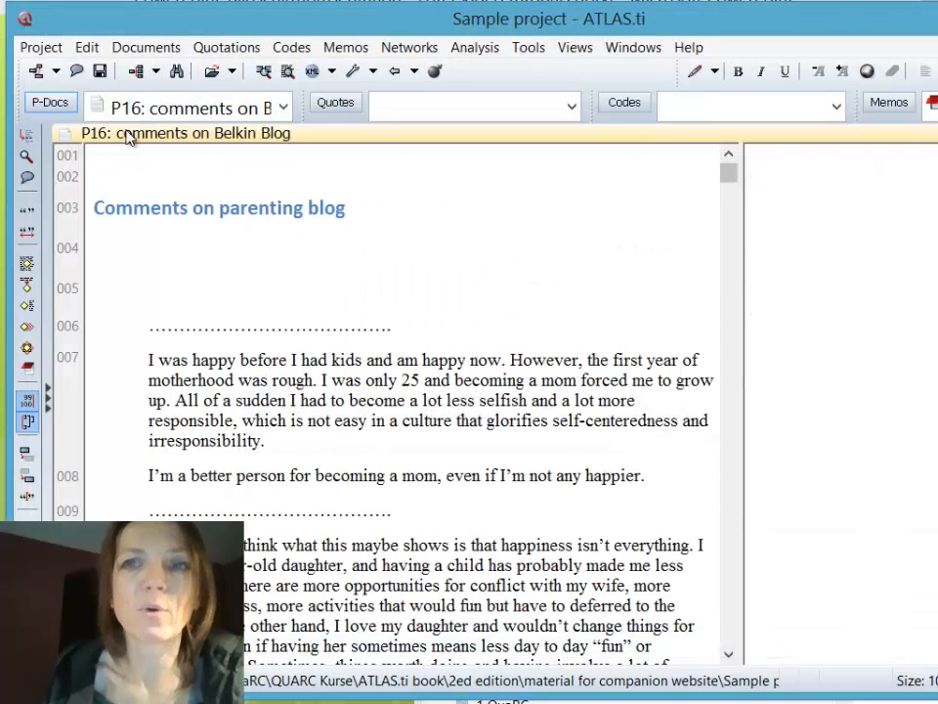
left_click(118, 47)
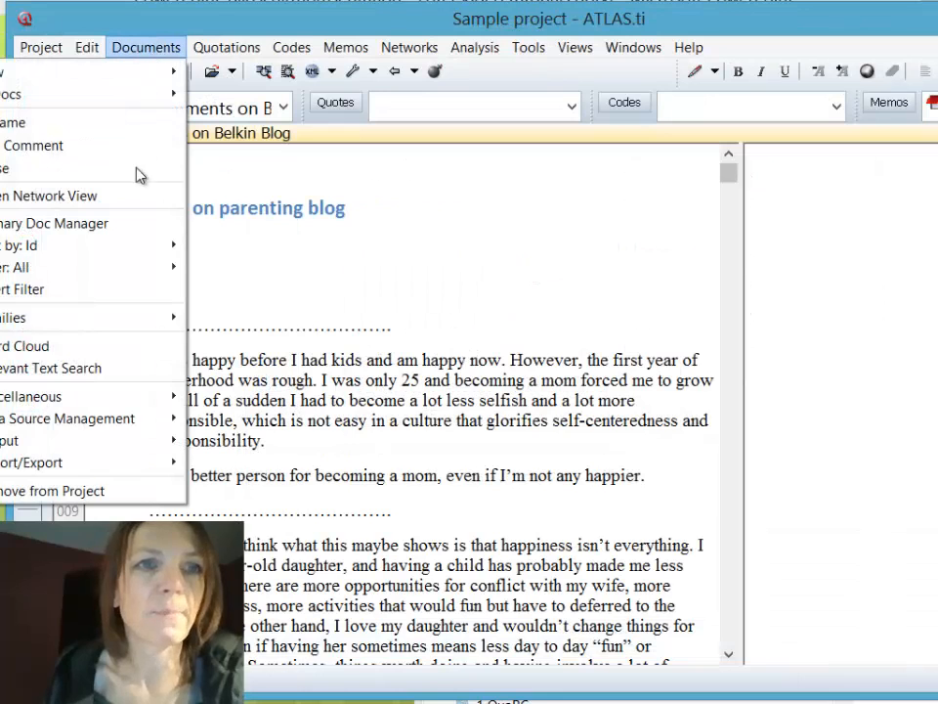
mouse_move(157, 419)
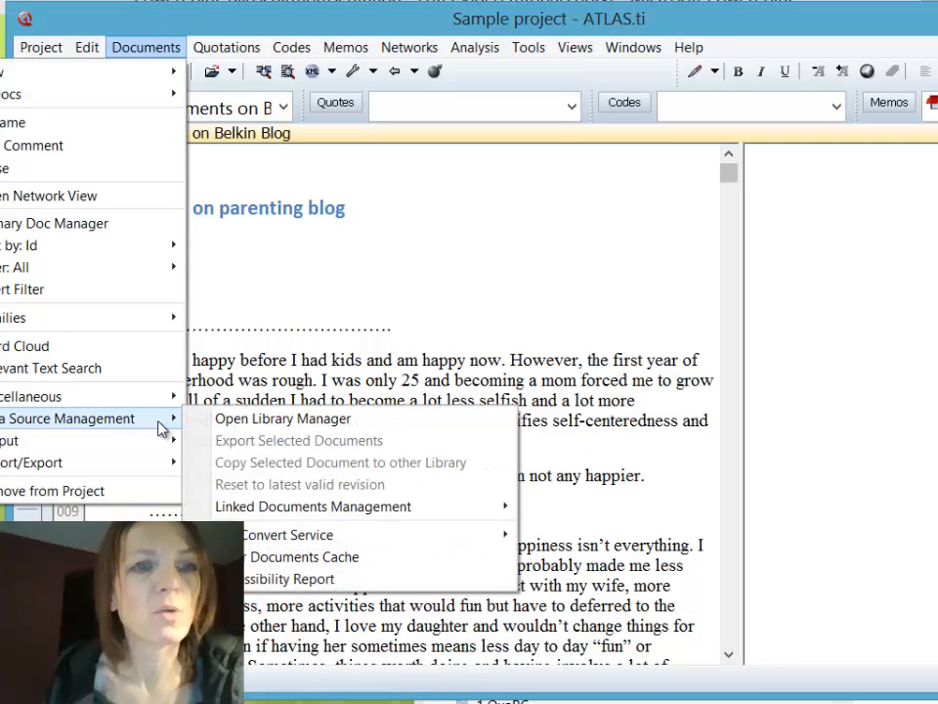
left_click(361, 283)
Select documents P7 through P15 in the Primary Doc Manager and examine the Data Source Management options available for them
left_click(58, 105)
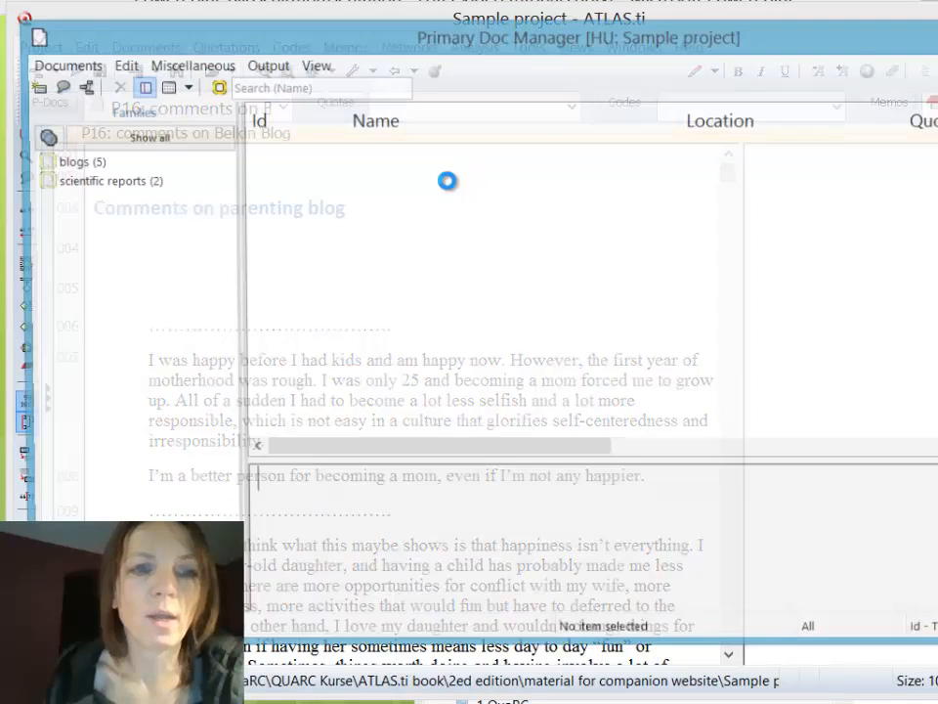
scroll(547, 323, "down", 2)
left_click(460, 152)
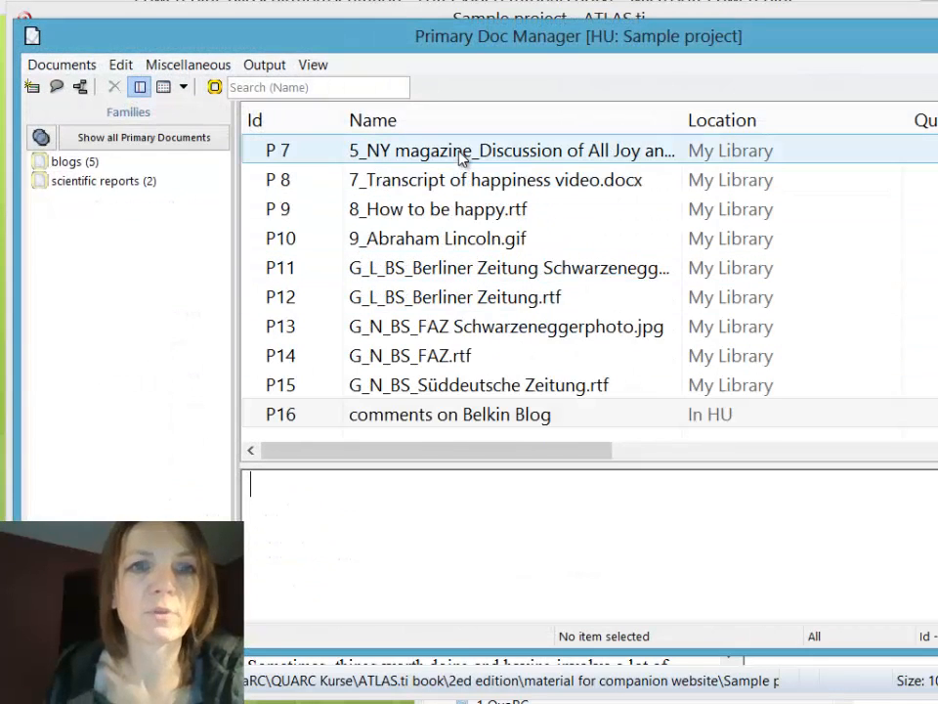
left_click(508, 389, "shift")
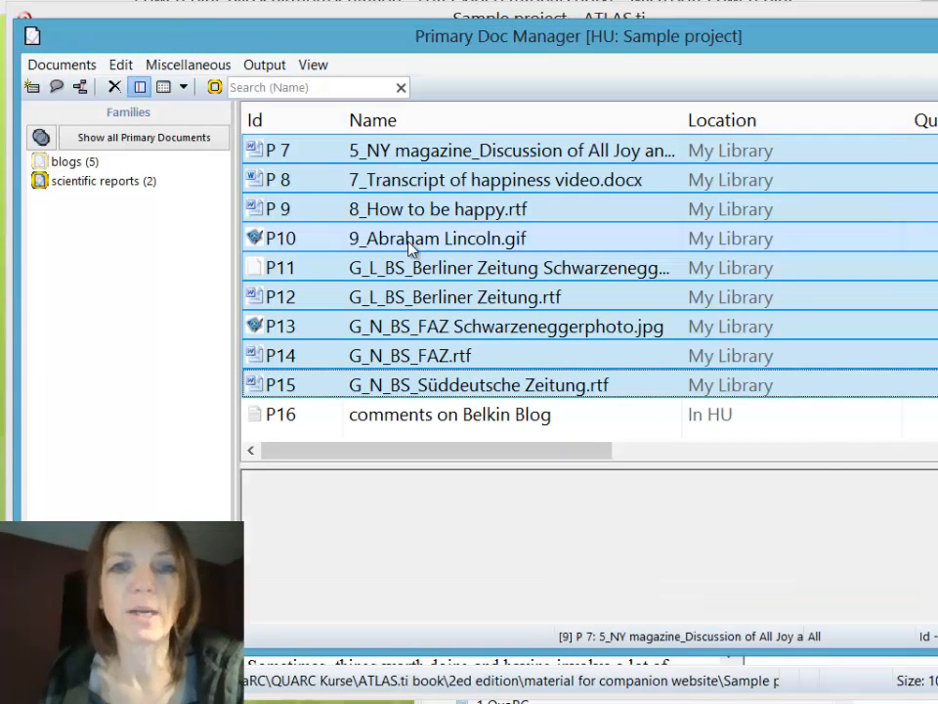
right_click(414, 256)
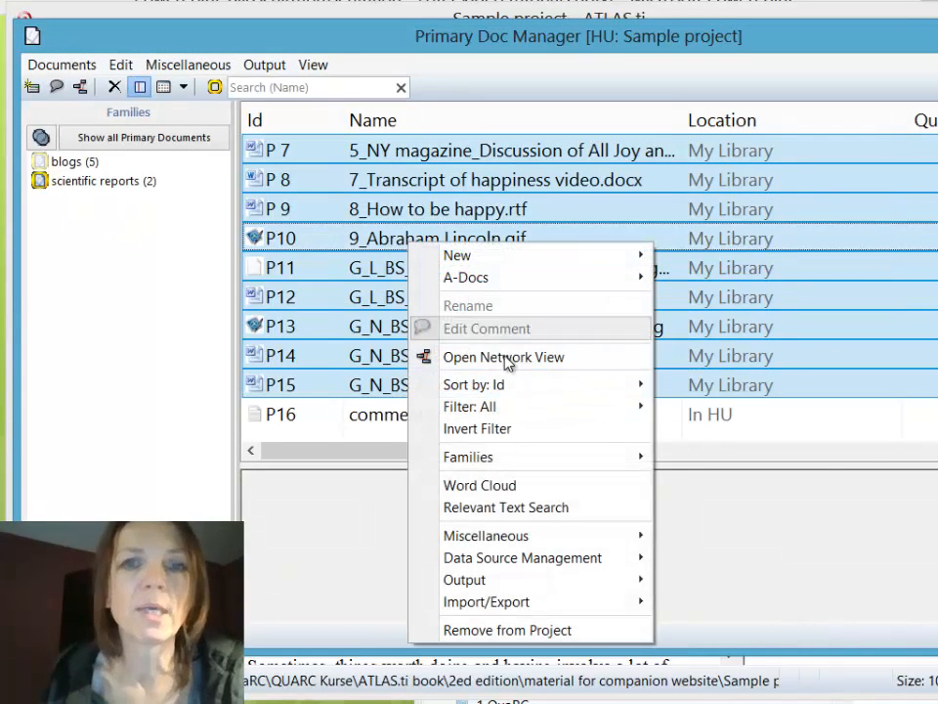
mouse_move(561, 565)
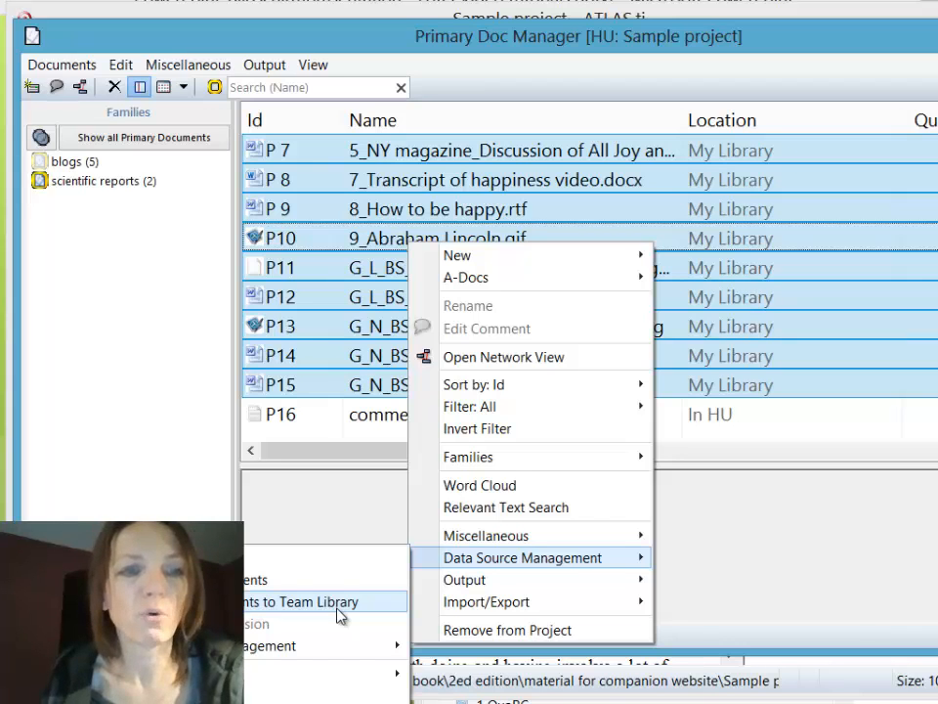
left_click(609, 235)
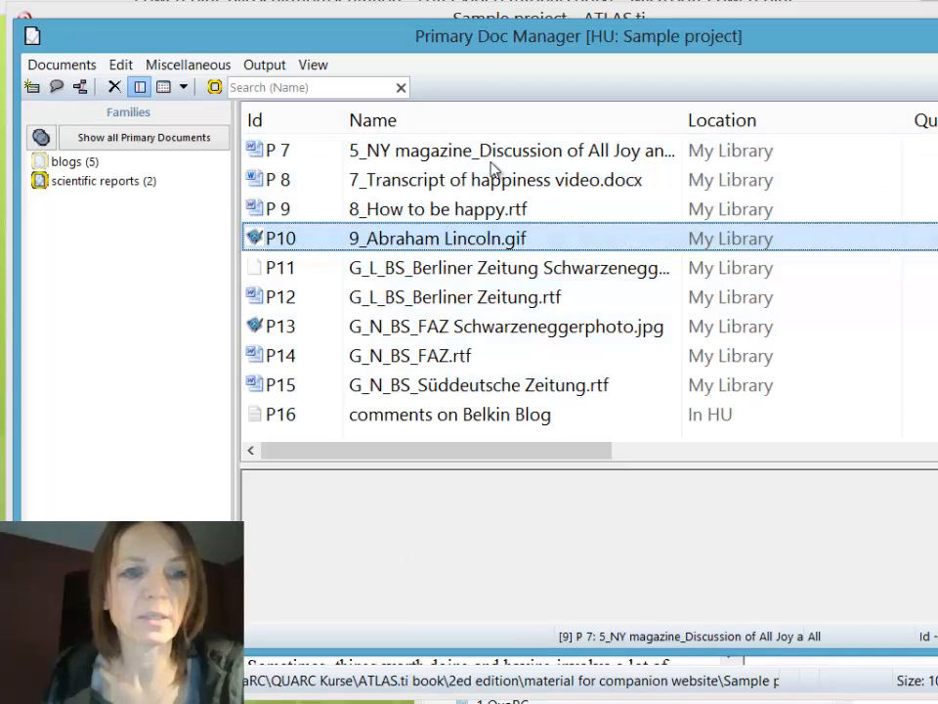
Select only documents P7 through P11 and look through their Miscellaneous and Data Source Management options
left_click(490, 159)
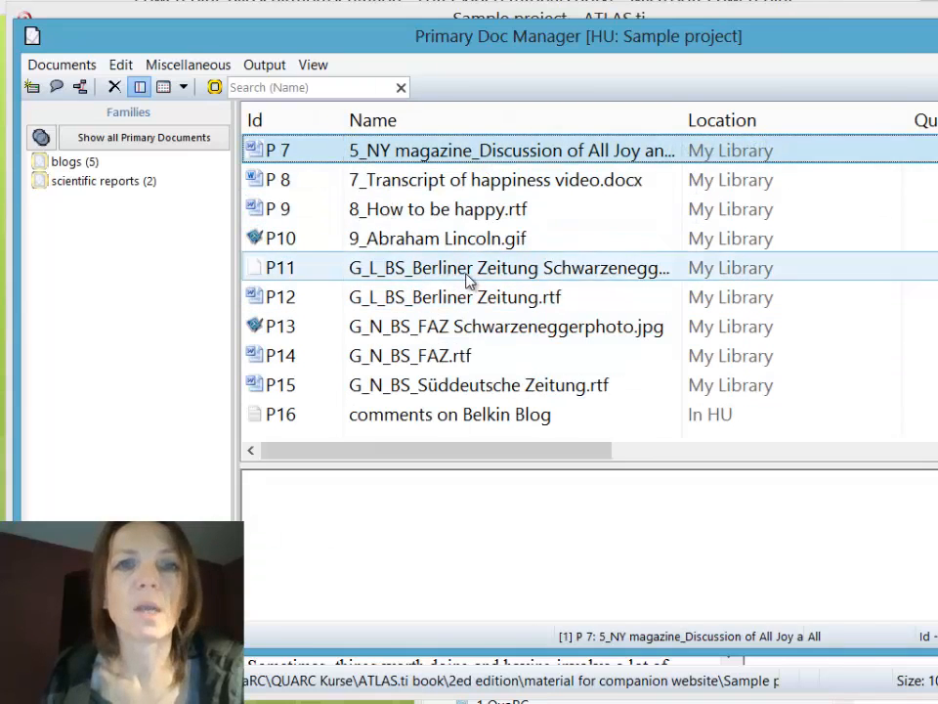
left_click(467, 279, "shift")
right_click(433, 212)
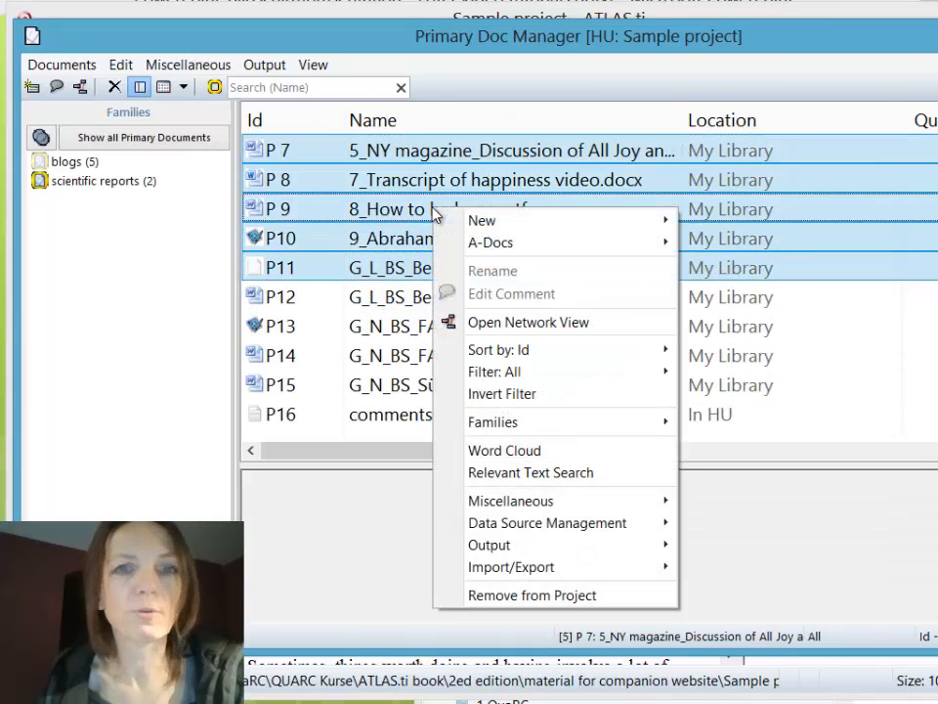
mouse_move(566, 506)
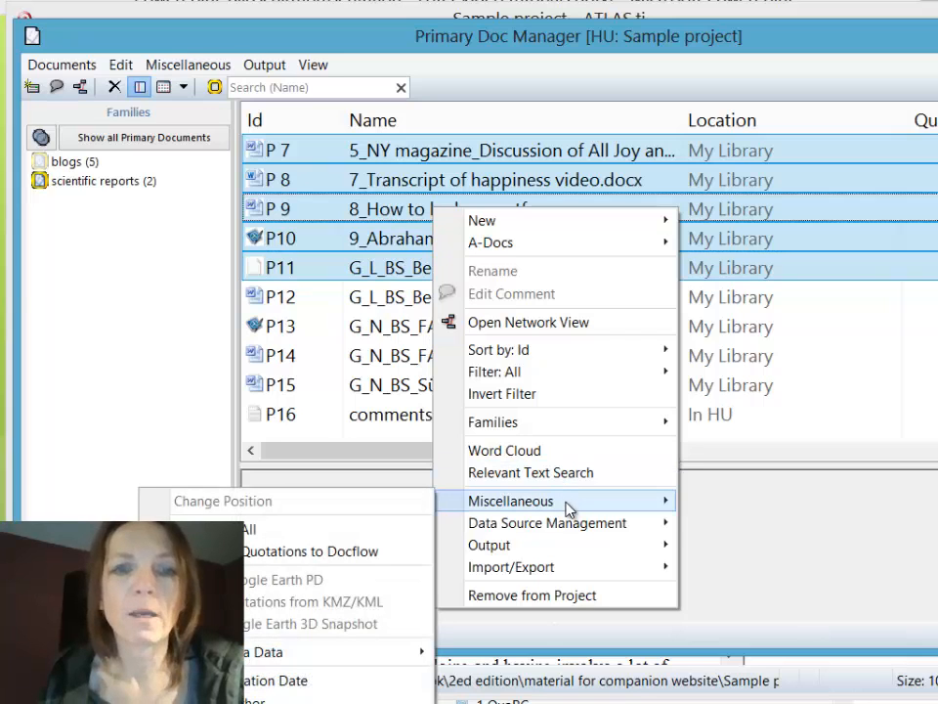
mouse_move(583, 534)
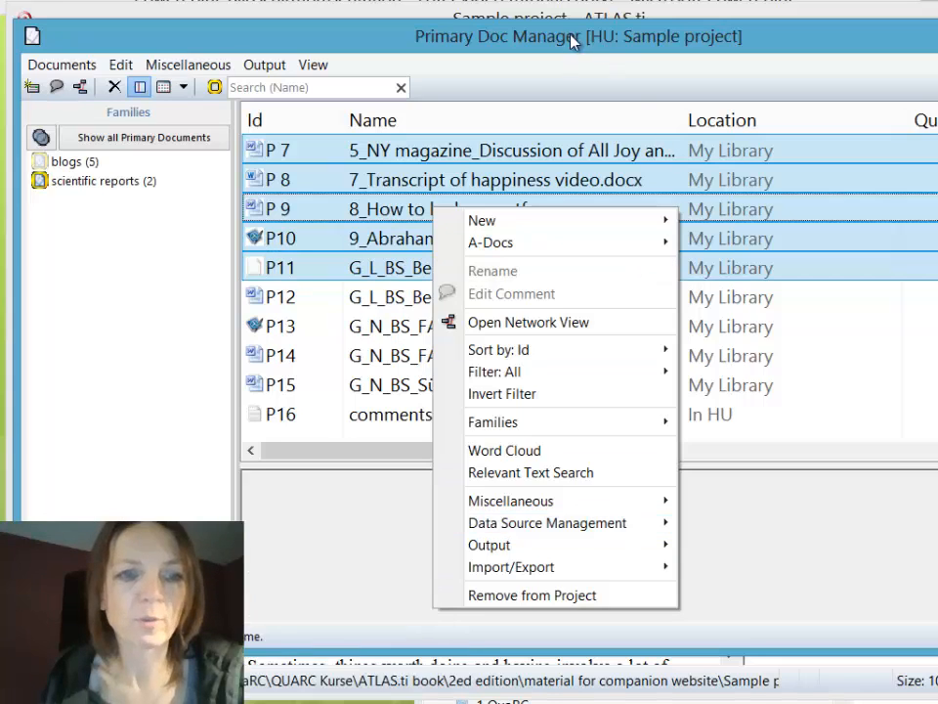
Preview a copy bundle limited to documents P7 and P8, then close it without bundling and leave the Primary Doc Manager
left_click_drag(572, 38, 576, 6)
left_click(436, 110)
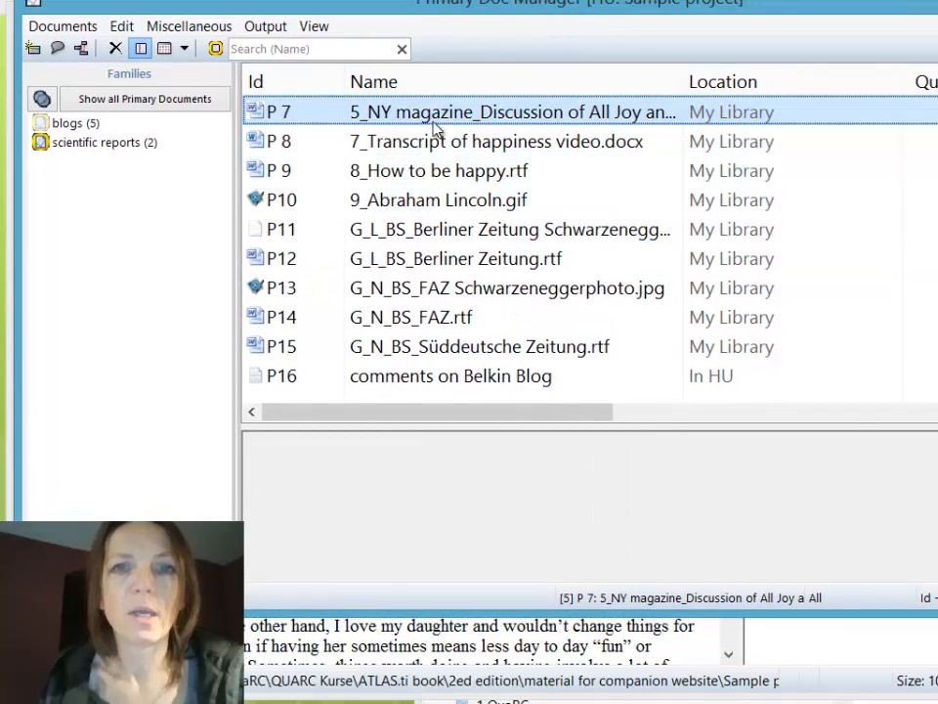
left_click(435, 140, "shift")
right_click(424, 124)
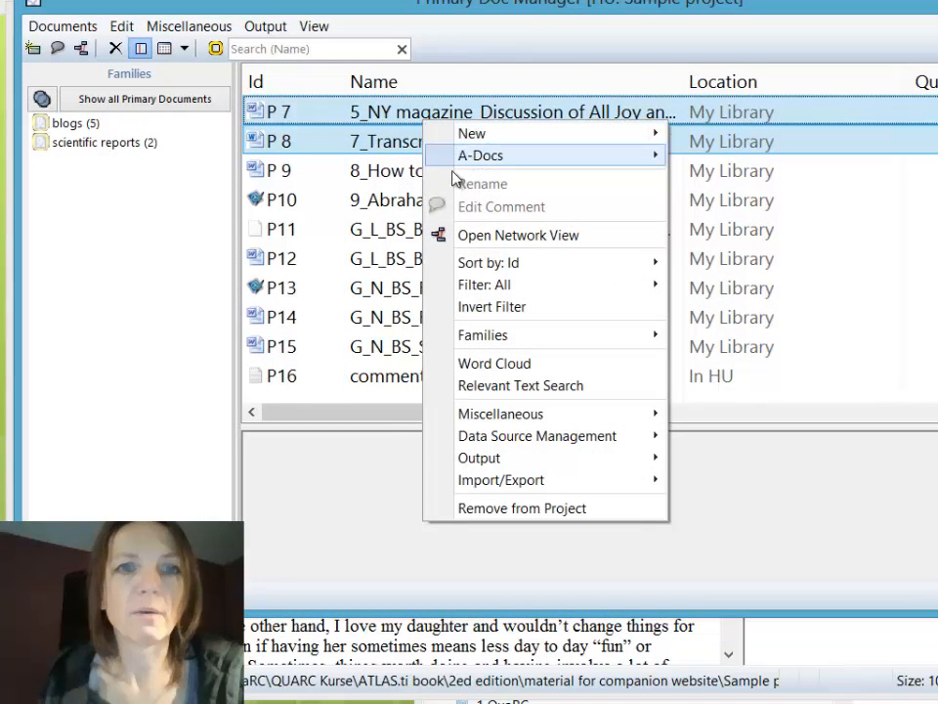
mouse_move(578, 444)
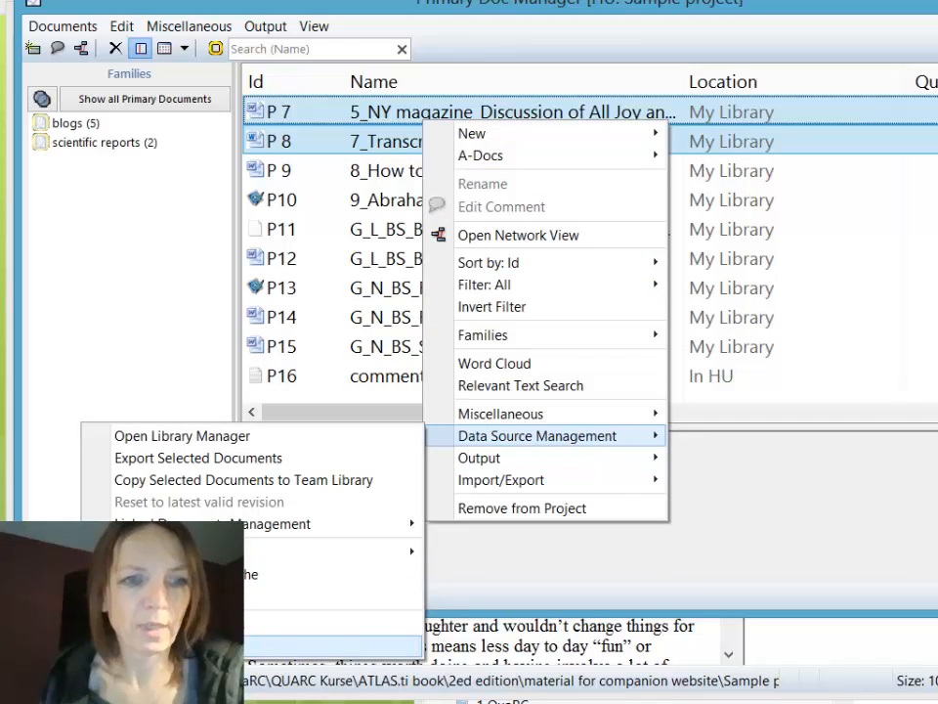
left_click(333, 646)
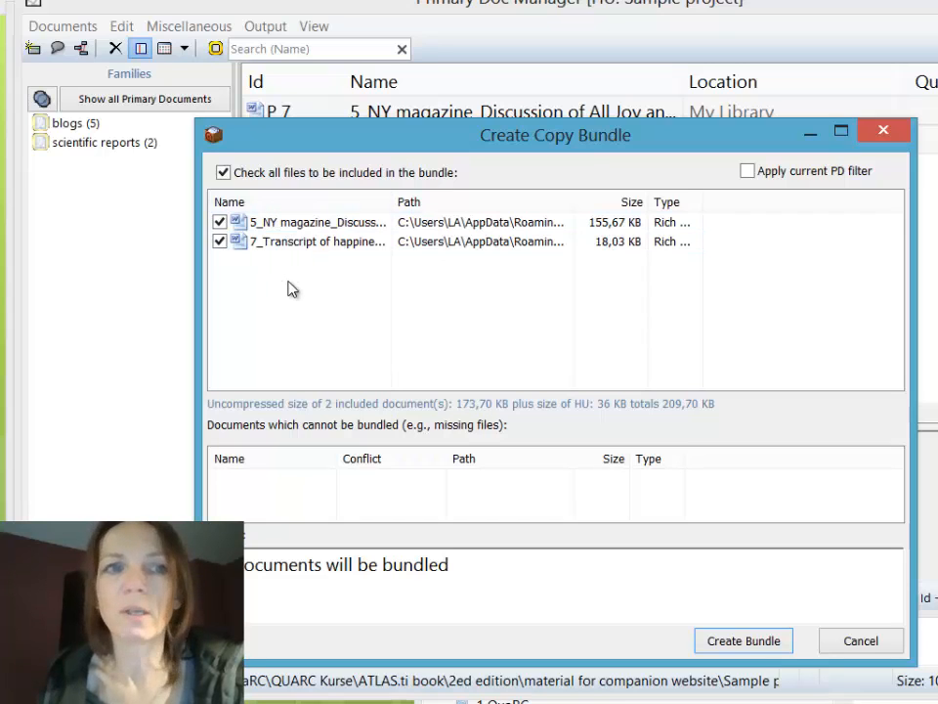
left_click(884, 137)
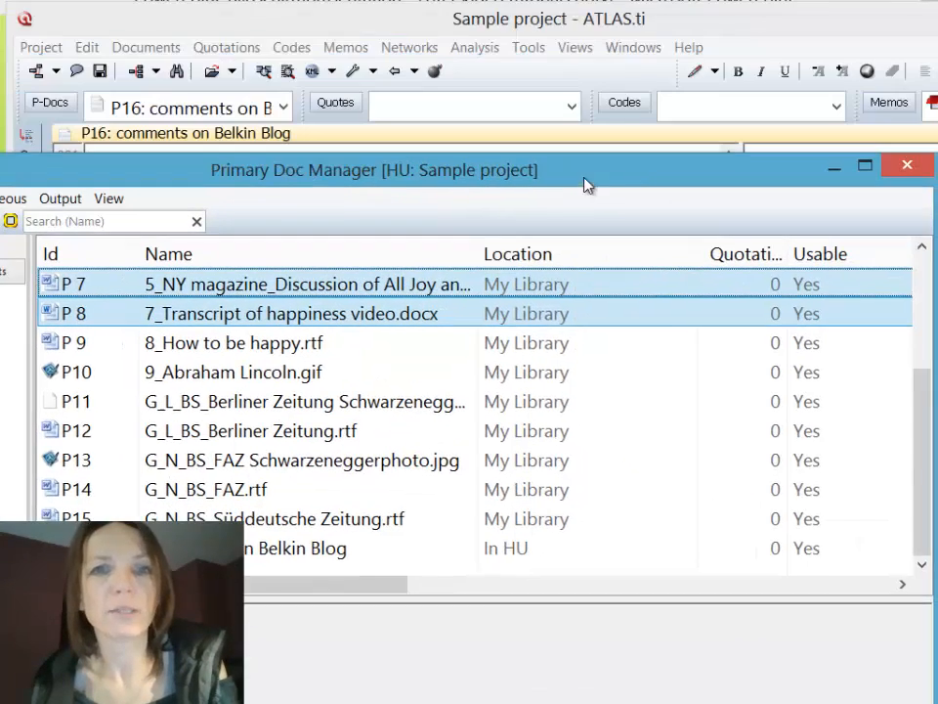
left_click(907, 166)
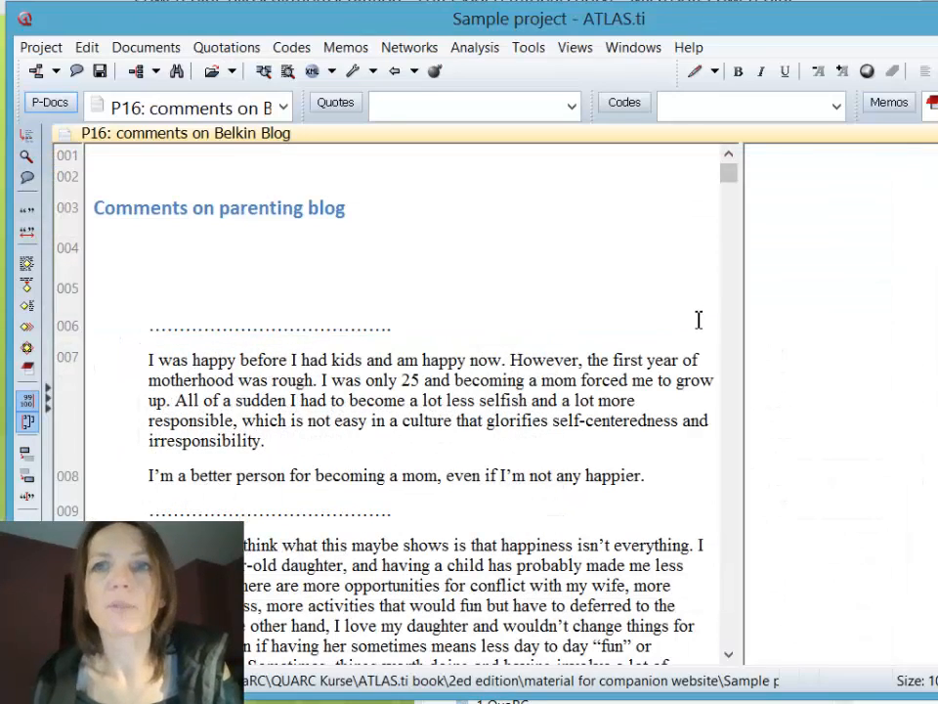